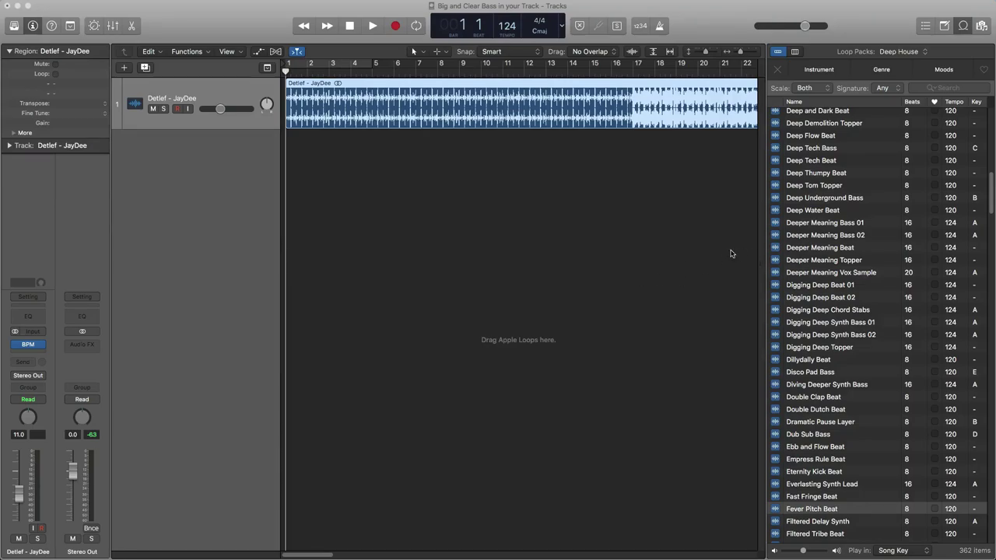
Step: Look through the Deep House loop pack, checking the names, beats, tempos and keys of its loops
{"action": "scroll", "coordinate": [888, 322], "scroll_direction": "down", "scroll_amount": 20}
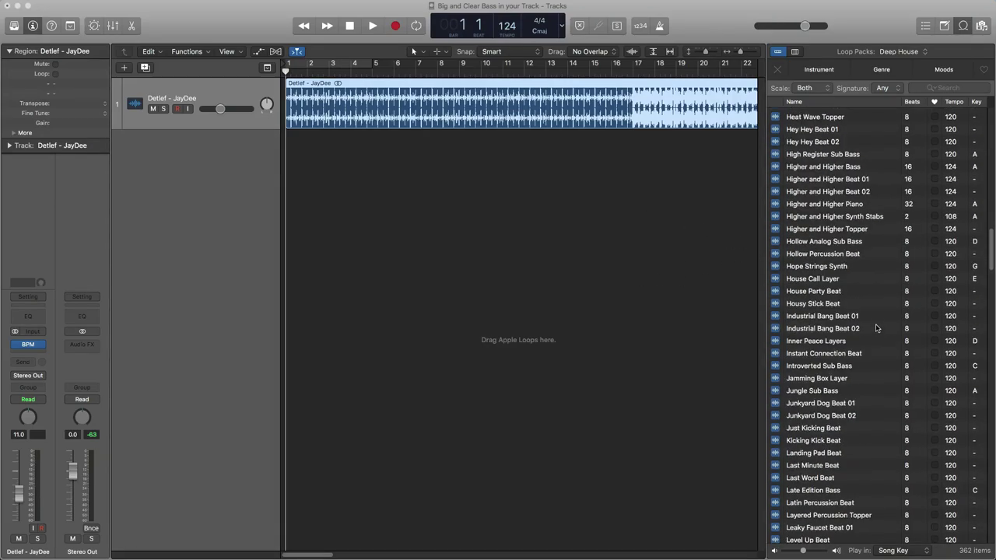
{"action": "scroll", "coordinate": [868, 321], "scroll_direction": "down", "scroll_amount": 3}
{"action": "scroll", "coordinate": [862, 319], "scroll_direction": "up", "scroll_amount": 3}
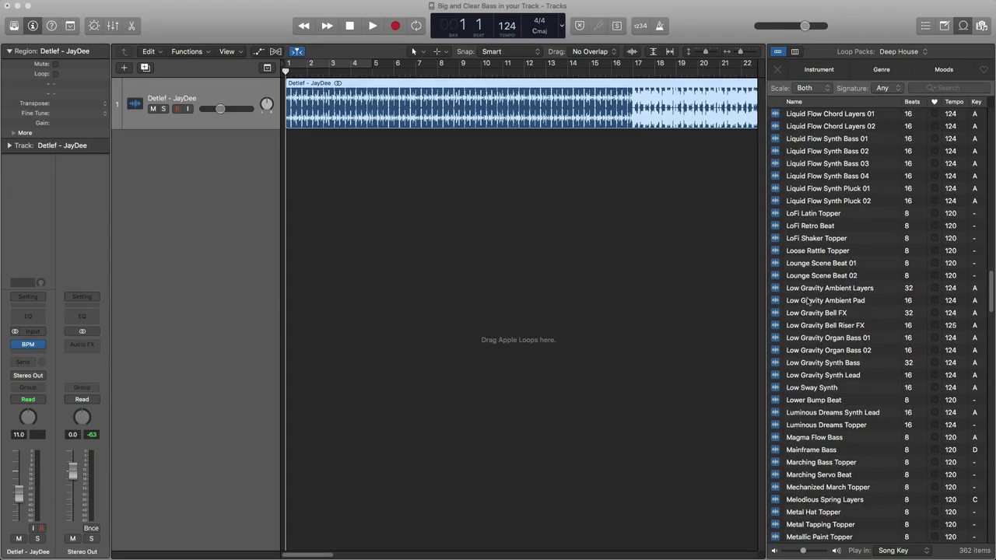
{"action": "scroll", "coordinate": [879, 282], "scroll_direction": "up", "scroll_amount": 5}
{"action": "scroll", "coordinate": [881, 280], "scroll_direction": "down", "scroll_amount": 8}
{"action": "scroll", "coordinate": [882, 278], "scroll_direction": "up", "scroll_amount": 10}
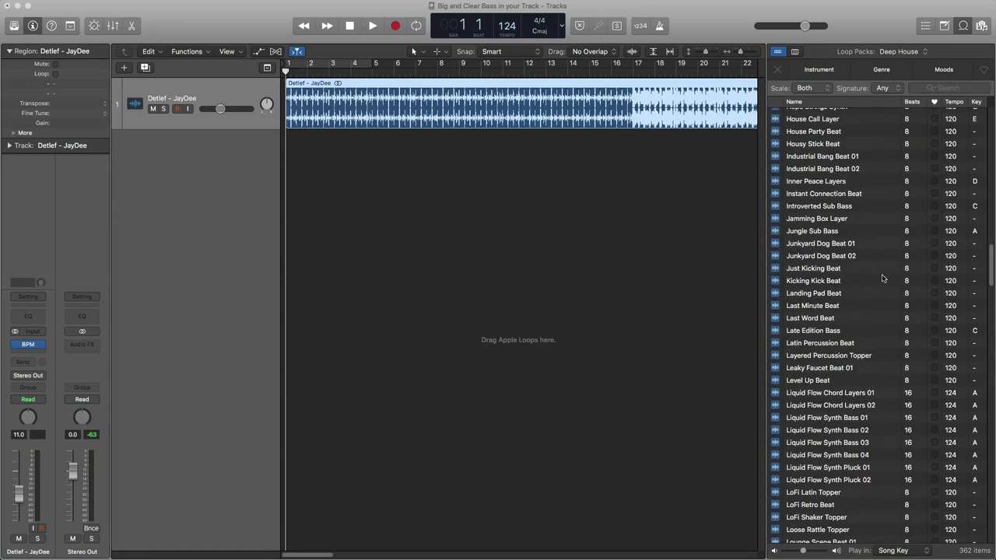
Step: List the loops of all genres, and set the loop pack filter back to Deep House
{"action": "left_click", "coordinate": [901, 52]}
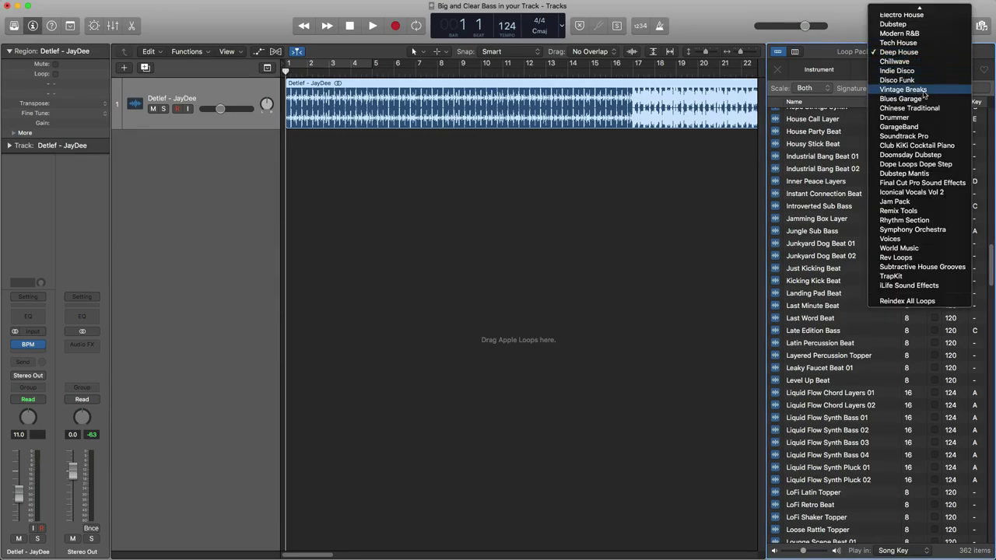
{"action": "left_click", "coordinate": [895, 61]}
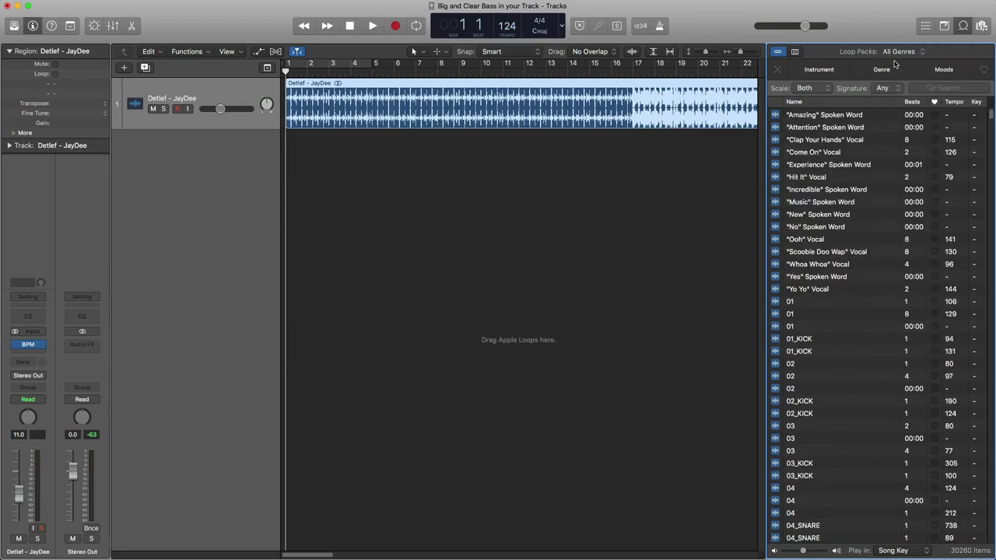
{"action": "left_click", "coordinate": [900, 53]}
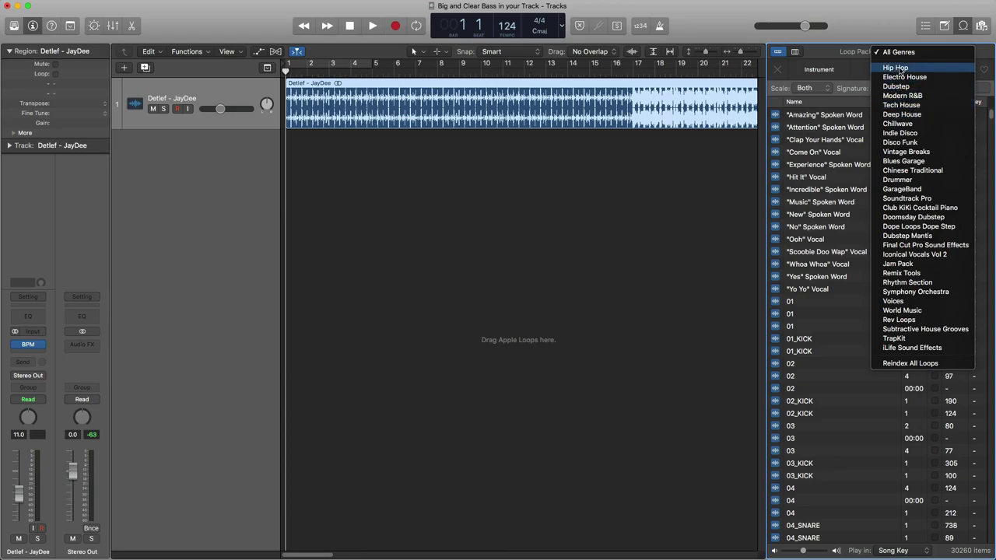
{"action": "left_click", "coordinate": [910, 115]}
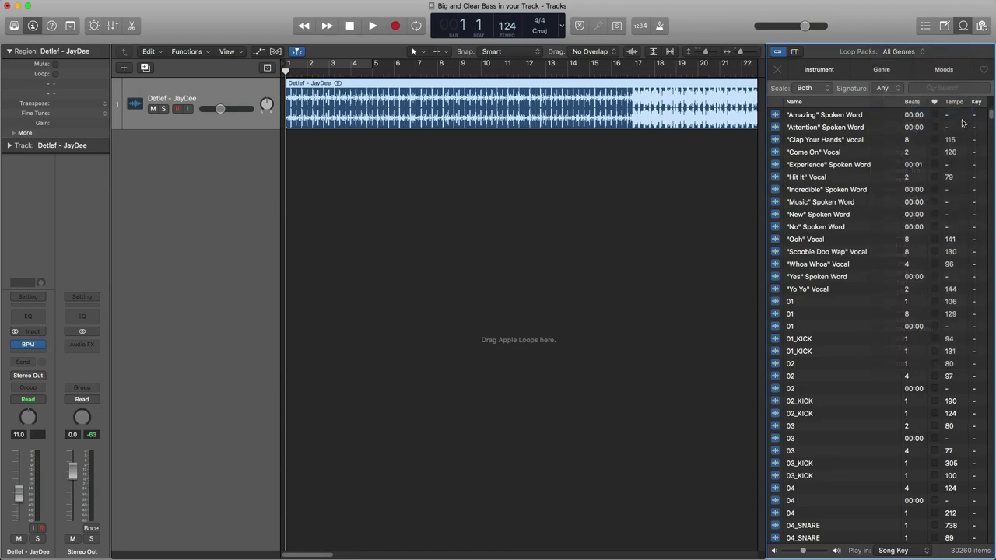
Step: Sort the Deep House loops by tempo in ascending order
{"action": "scroll", "coordinate": [917, 239], "scroll_direction": "down", "scroll_amount": 7}
{"action": "scroll", "coordinate": [917, 239], "scroll_direction": "up", "scroll_amount": 5}
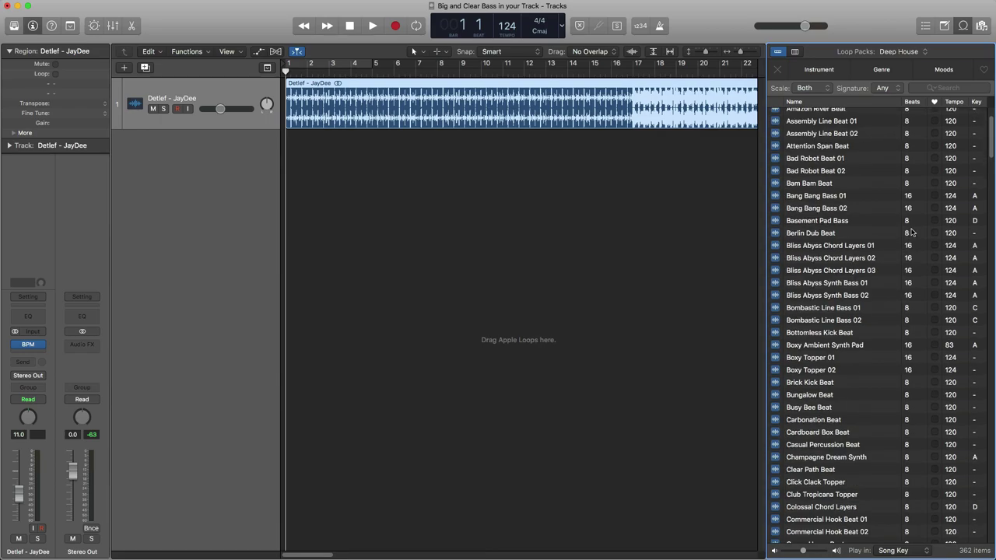
{"action": "left_click", "coordinate": [954, 104]}
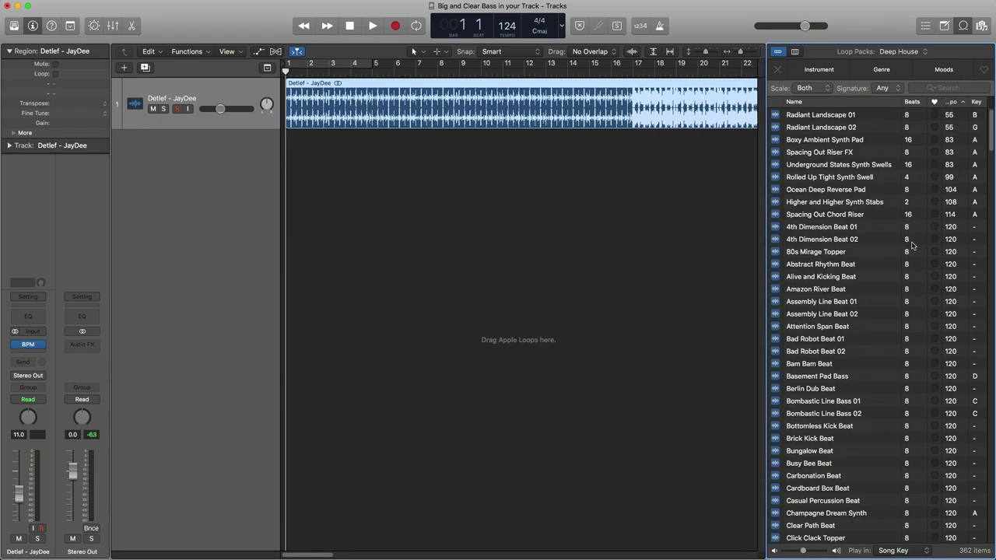
Step: Examine the tempo-sorted Deep House loops, comparing the 120 BPM loops with the 124 BPM loops
{"action": "scroll", "coordinate": [925, 226], "scroll_direction": "down", "scroll_amount": 5}
{"action": "scroll", "coordinate": [922, 231], "scroll_direction": "down", "scroll_amount": 15}
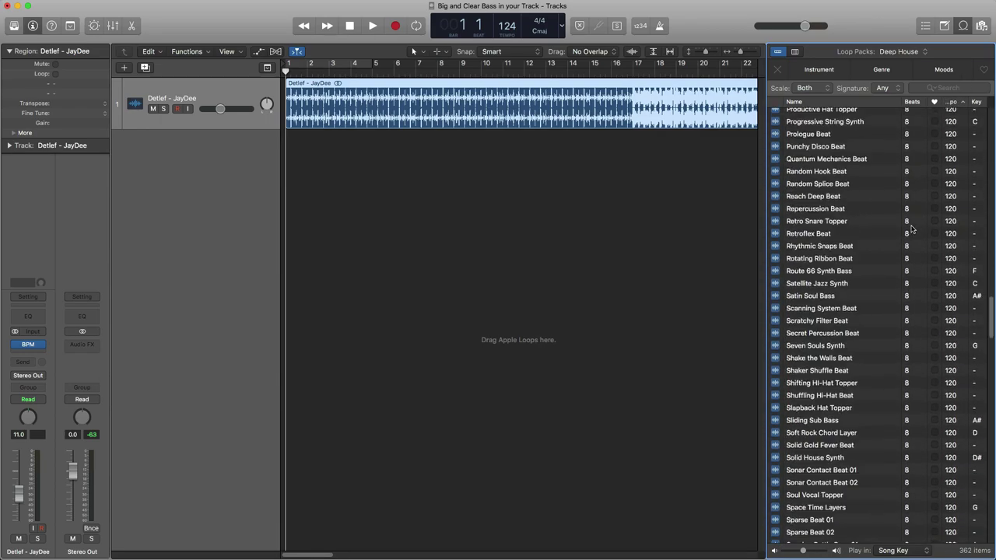
{"action": "scroll", "coordinate": [890, 225], "scroll_direction": "down", "scroll_amount": 15}
{"action": "scroll", "coordinate": [891, 222], "scroll_direction": "up", "scroll_amount": 12}
{"action": "scroll", "coordinate": [888, 215], "scroll_direction": "up", "scroll_amount": 5}
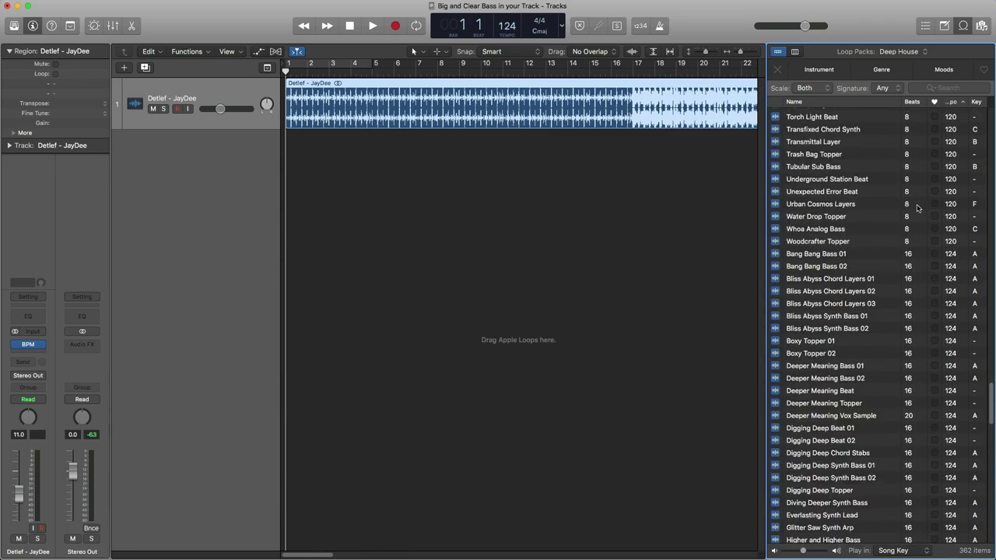
{"action": "scroll", "coordinate": [895, 340], "scroll_direction": "down", "scroll_amount": 2}
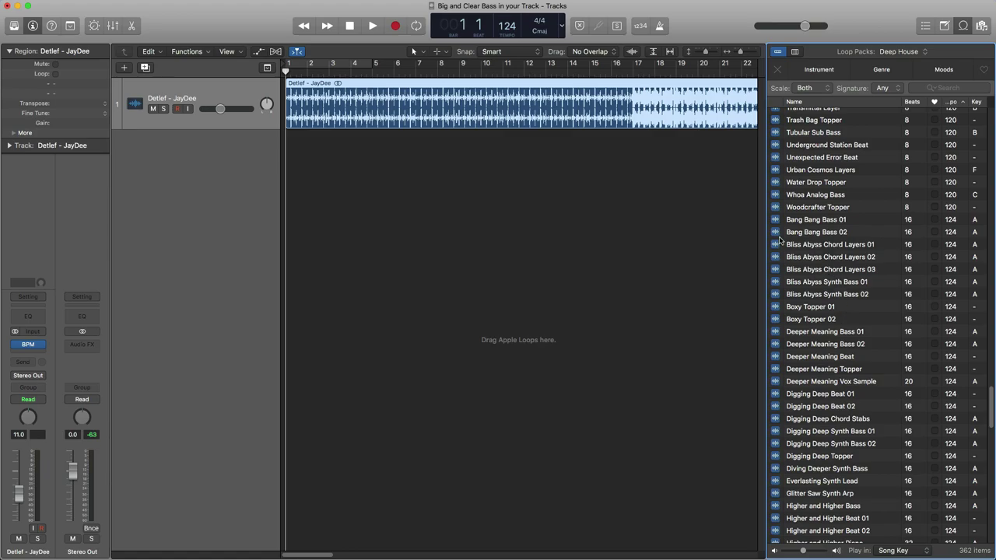
{"action": "scroll", "coordinate": [859, 247], "scroll_direction": "down", "scroll_amount": 1}
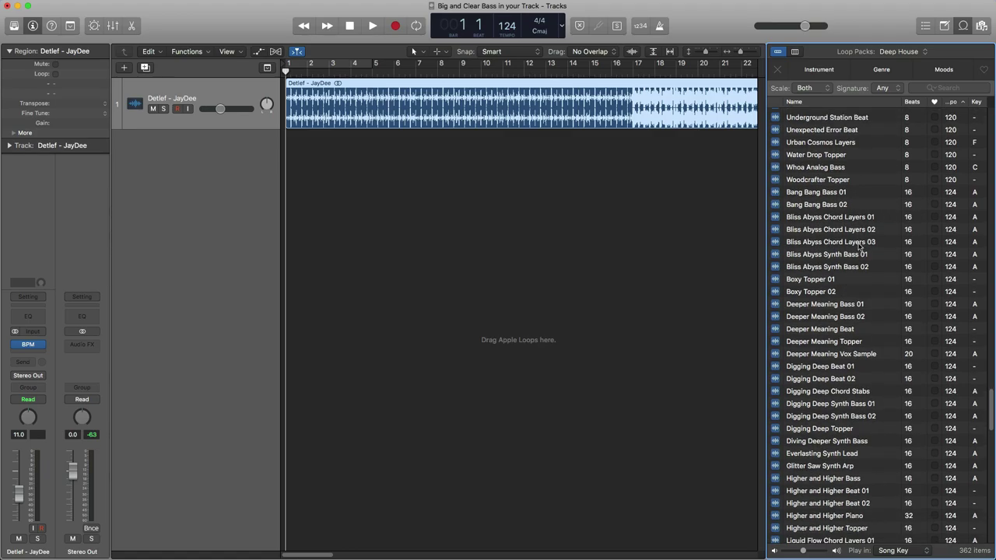
{"action": "scroll", "coordinate": [812, 223], "scroll_direction": "down", "scroll_amount": 20}
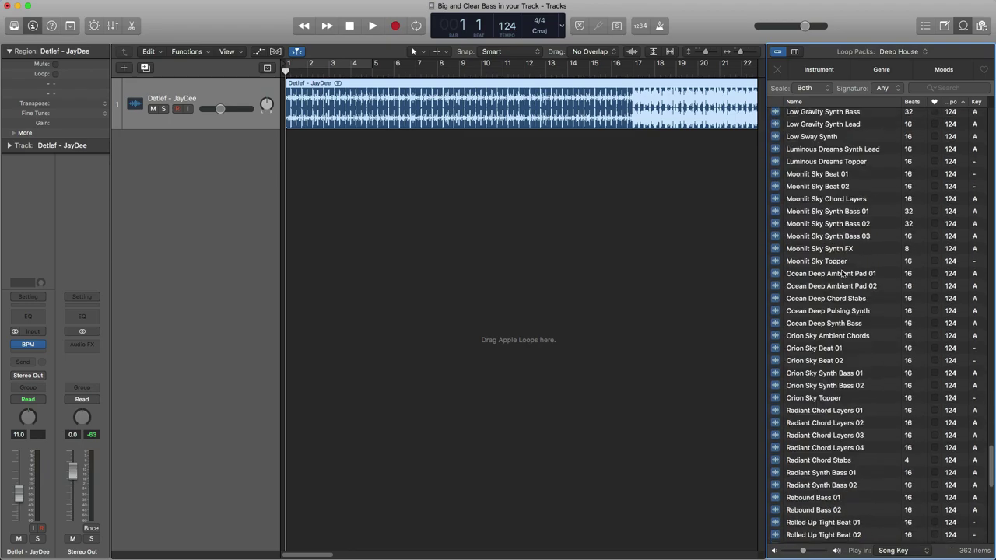
{"action": "scroll", "coordinate": [849, 247], "scroll_direction": "down", "scroll_amount": 10}
{"action": "scroll", "coordinate": [841, 296], "scroll_direction": "up", "scroll_amount": 8}
{"action": "scroll", "coordinate": [837, 325], "scroll_direction": "up", "scroll_amount": 20}
{"action": "scroll", "coordinate": [835, 320], "scroll_direction": "up", "scroll_amount": 10}
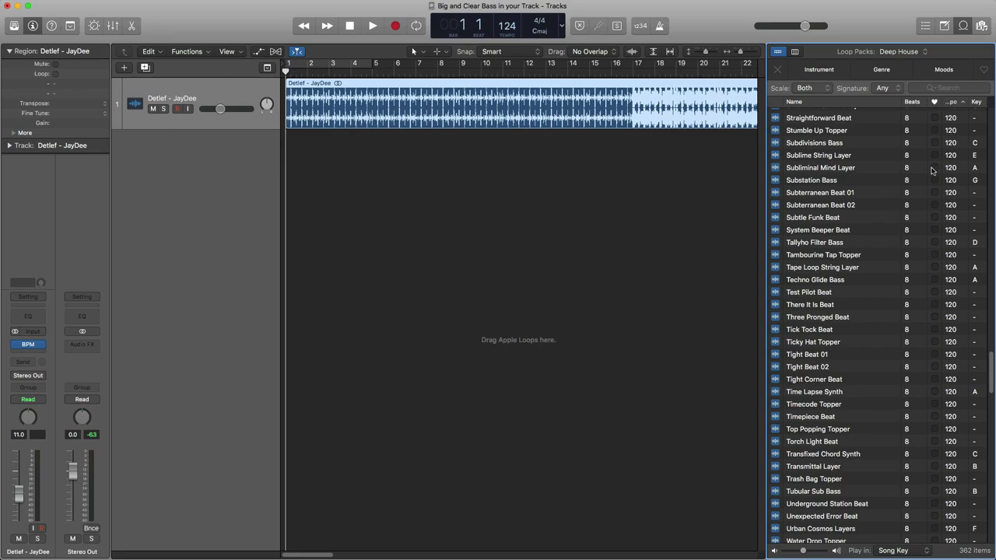
Step: Switch the loop pack to Chillwave and look through its loops across the different tempos
{"action": "left_click", "coordinate": [910, 54]}
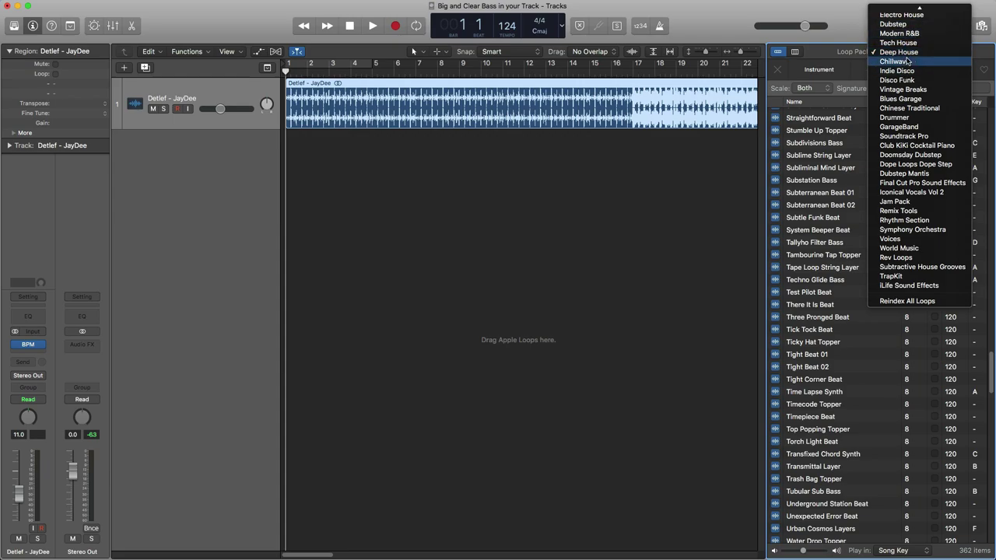
{"action": "left_click", "coordinate": [903, 62]}
{"action": "scroll", "coordinate": [916, 182], "scroll_direction": "down", "scroll_amount": 20}
{"action": "scroll", "coordinate": [913, 184], "scroll_direction": "down", "scroll_amount": 3}
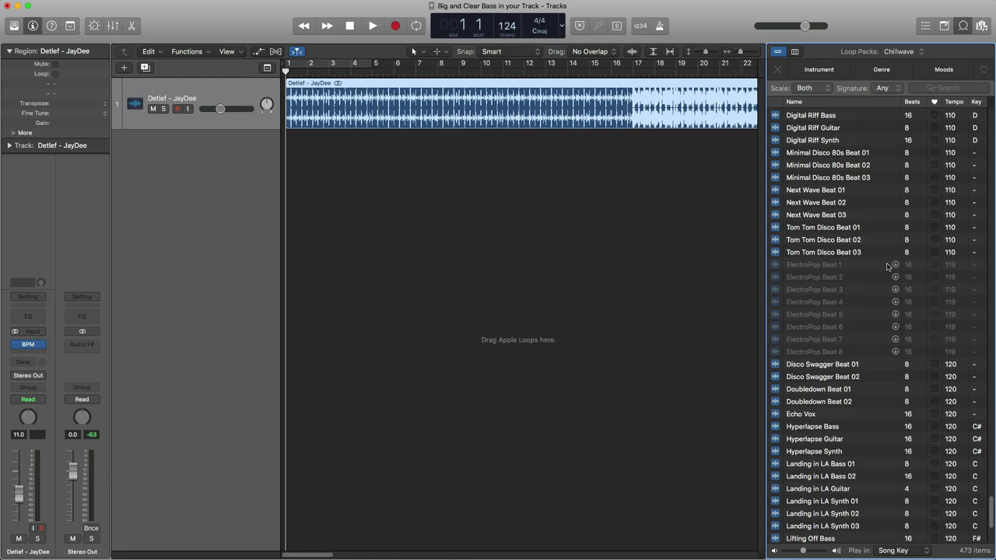
{"action": "scroll", "coordinate": [878, 249], "scroll_direction": "up", "scroll_amount": 15}
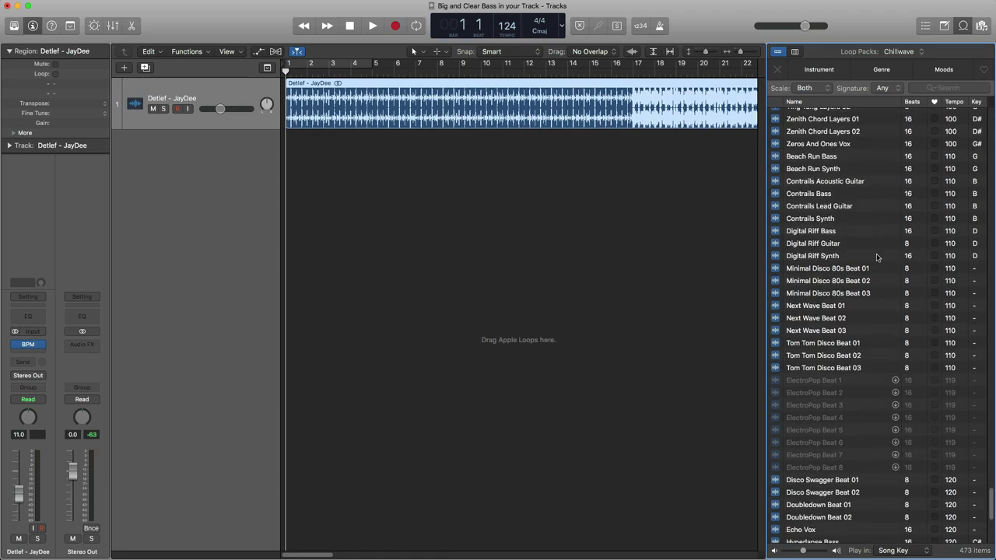
{"action": "scroll", "coordinate": [878, 260], "scroll_direction": "up", "scroll_amount": 20}
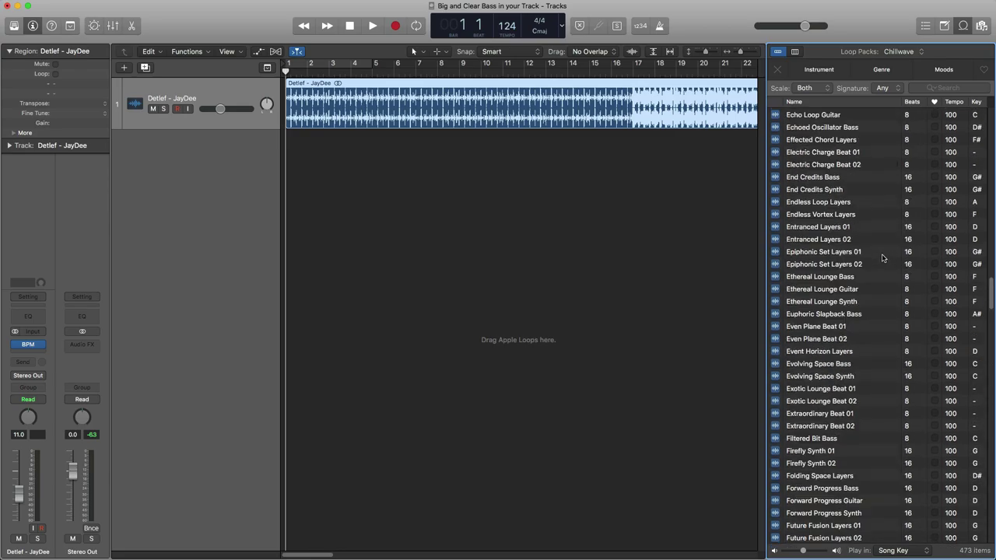
{"action": "scroll", "coordinate": [870, 247], "scroll_direction": "down", "scroll_amount": 20}
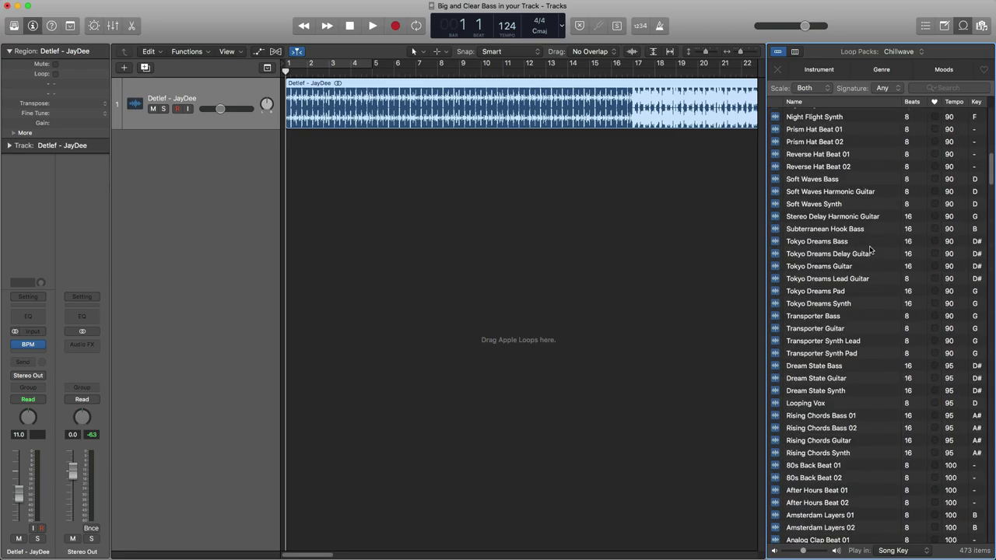
{"action": "scroll", "coordinate": [860, 244], "scroll_direction": "down", "scroll_amount": 20}
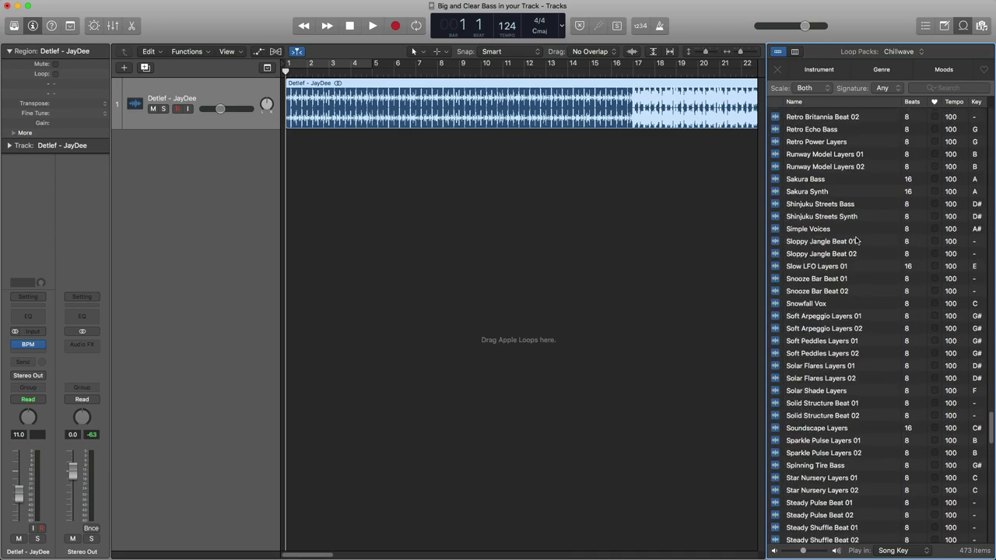
{"action": "scroll", "coordinate": [858, 246], "scroll_direction": "up", "scroll_amount": 10}
{"action": "scroll", "coordinate": [856, 256], "scroll_direction": "down", "scroll_amount": 3}
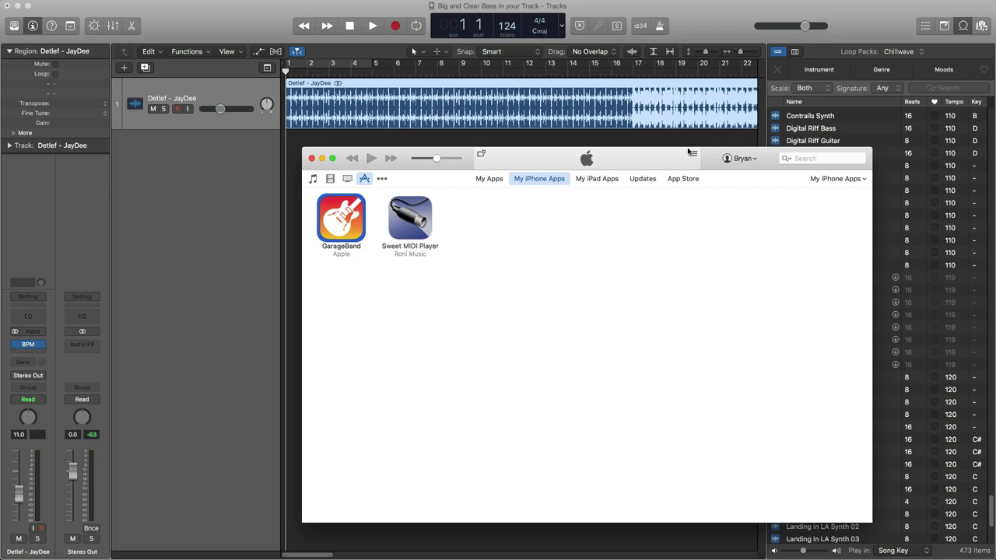
Step: In iTunes, open the App Store's GarageBand page and enter "garage" in the store search
{"action": "mouse_move", "coordinate": [437, 158]}
{"action": "left_mouse_down"}
{"action": "mouse_move", "coordinate": [460, 158]}
{"action": "mouse_move", "coordinate": [433, 158]}
{"action": "left_mouse_up"}
{"action": "left_click", "coordinate": [683, 181]}
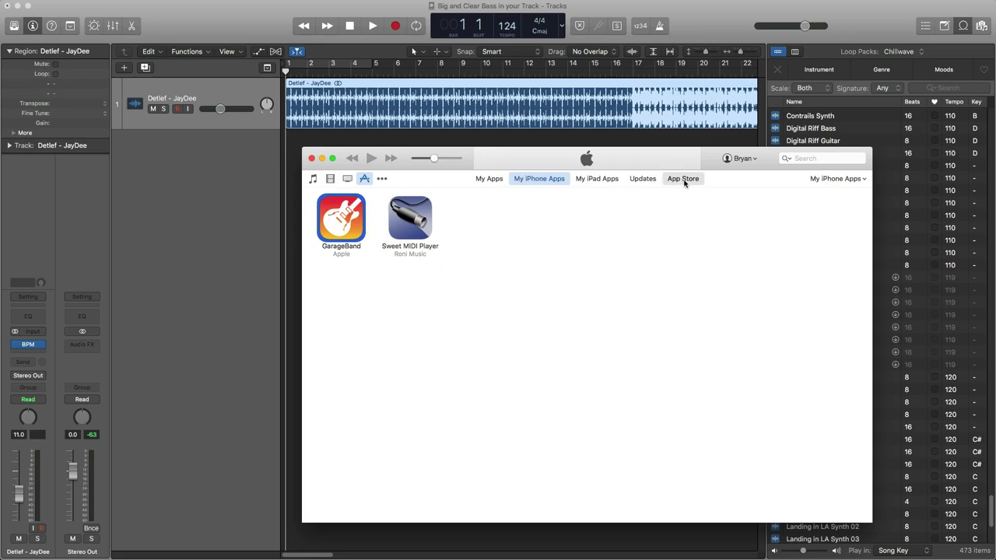
{"action": "left_click", "coordinate": [825, 165]}
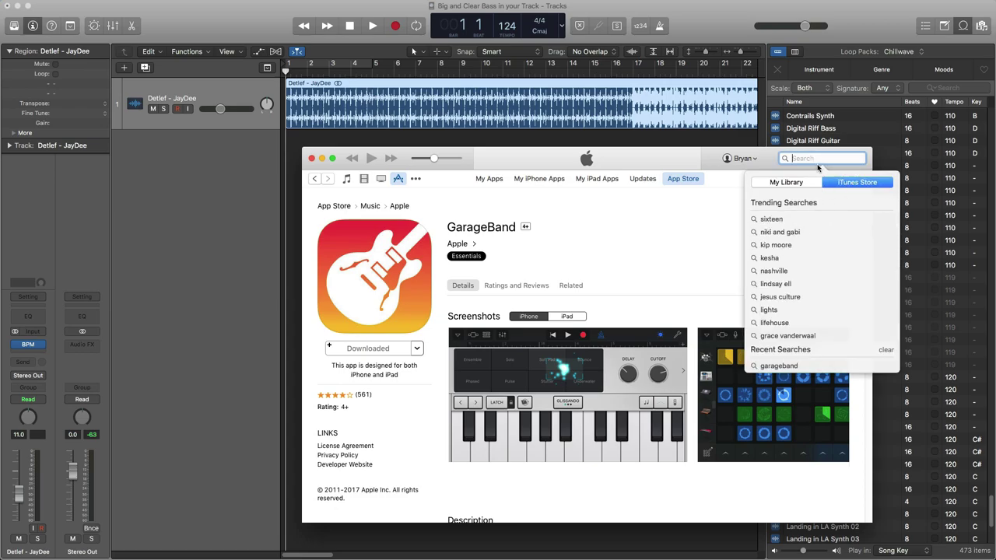
{"action": "type", "text": "gar"}
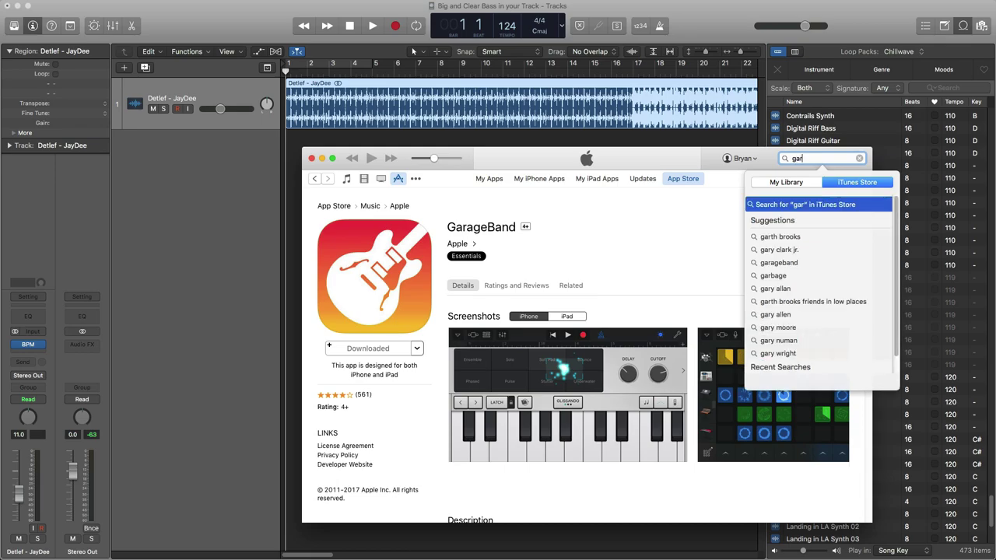
{"action": "type", "text": "age"}
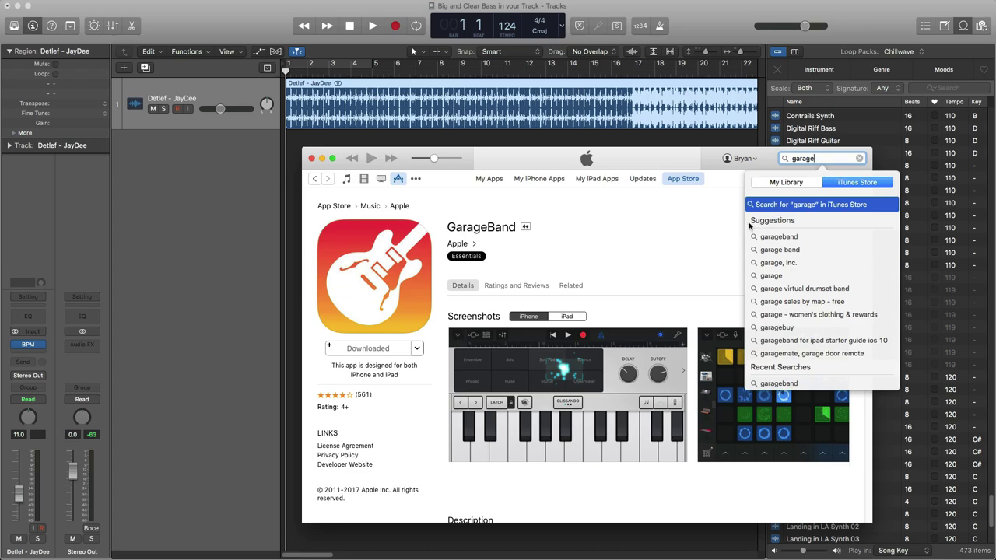
{"action": "left_click", "coordinate": [434, 207]}
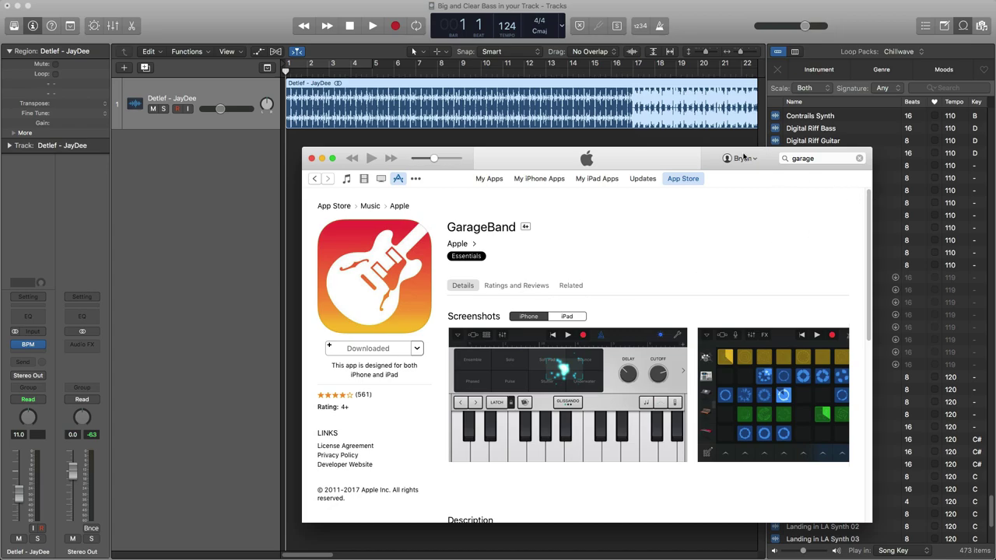
Step: Reposition the iTunes window and reveal the GarageBand app from My iPhone Apps in Finder
{"action": "left_click_drag", "start_coordinate": [405, 156], "coordinate": [345, 107]}
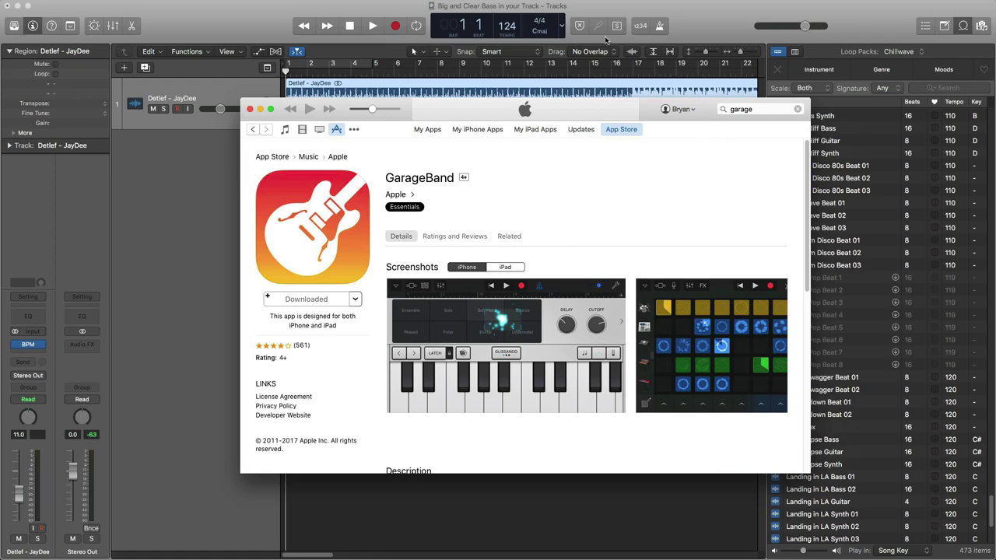
{"action": "left_click_drag", "start_coordinate": [349, 108], "coordinate": [320, 132]}
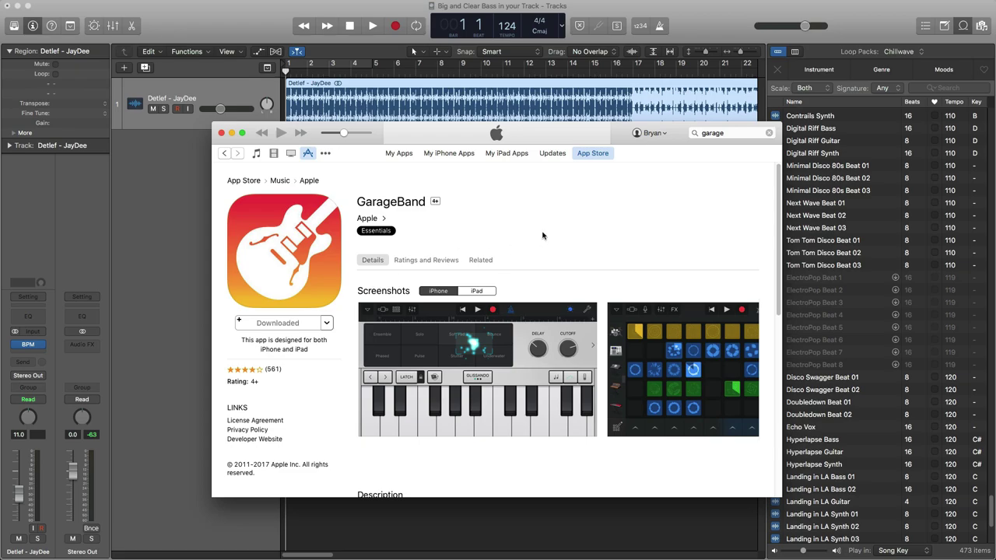
{"action": "left_click", "coordinate": [449, 155]}
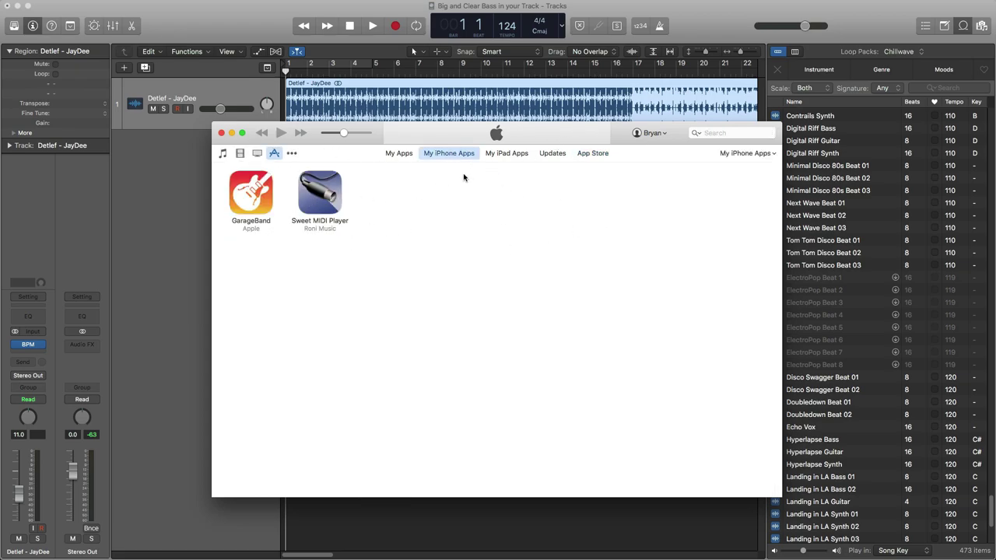
{"action": "left_click", "coordinate": [249, 194]}
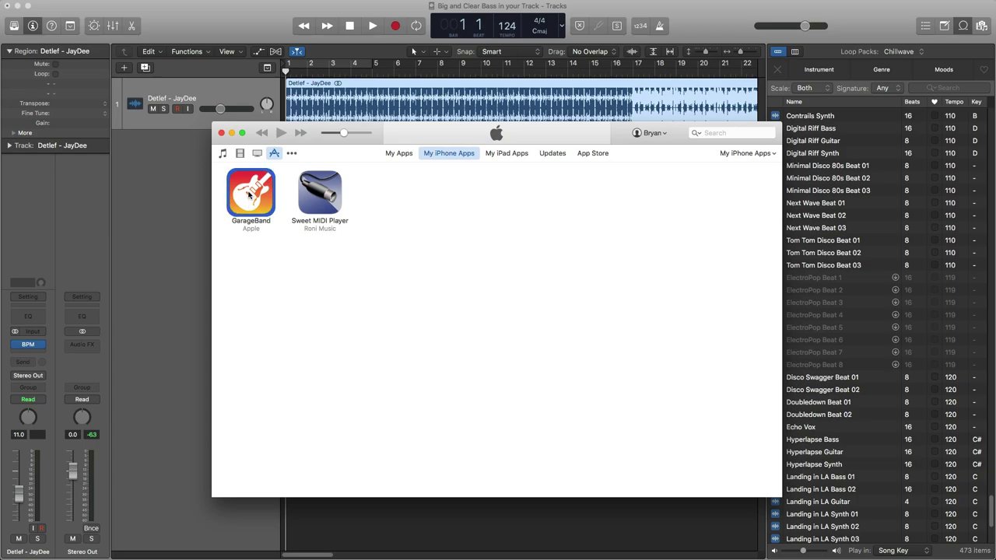
{"action": "right_click", "coordinate": [249, 194]}
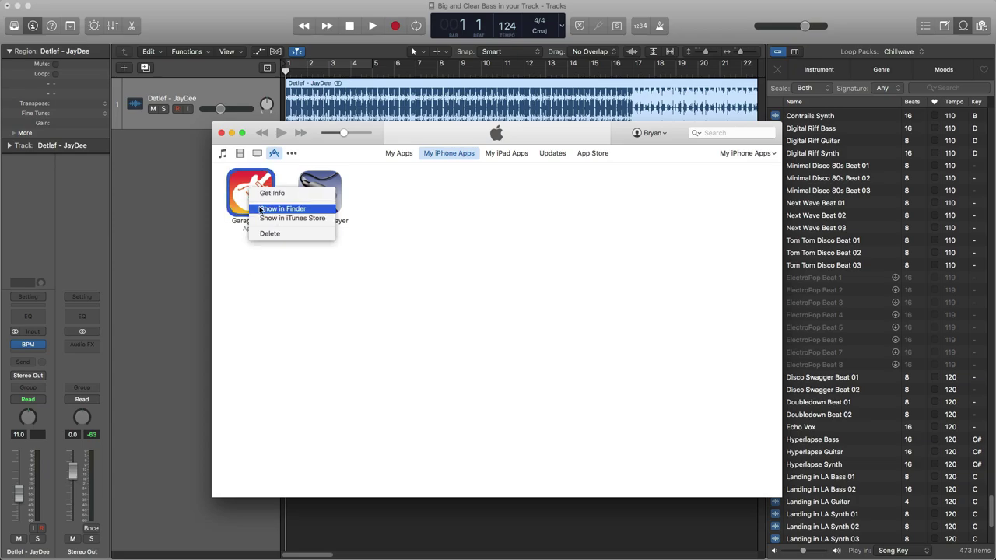
{"action": "left_click", "coordinate": [263, 210]}
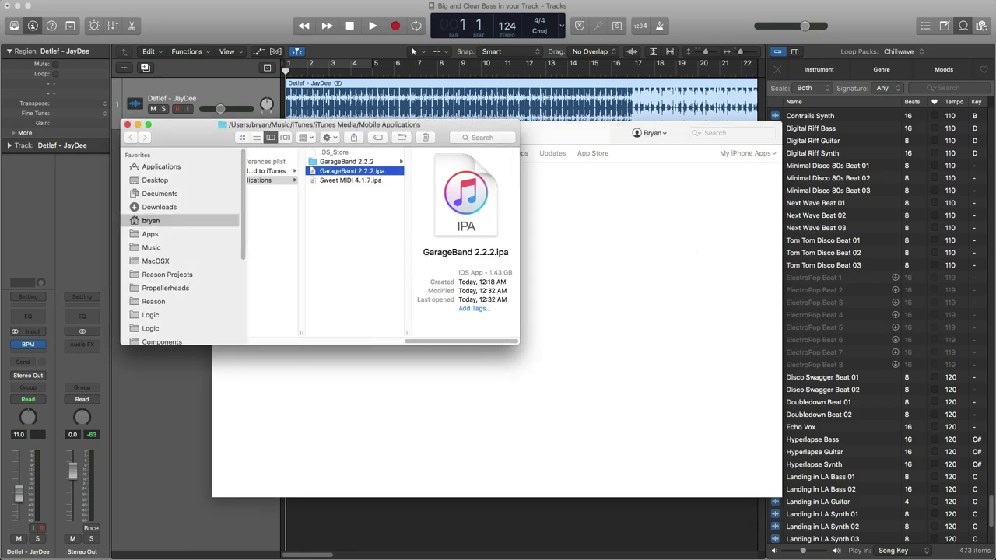
Step: Move the Finder window with GarageBand 2.2.2.ipa aside and hide iTunes
{"action": "left_click_drag", "start_coordinate": [231, 128], "coordinate": [252, 138]}
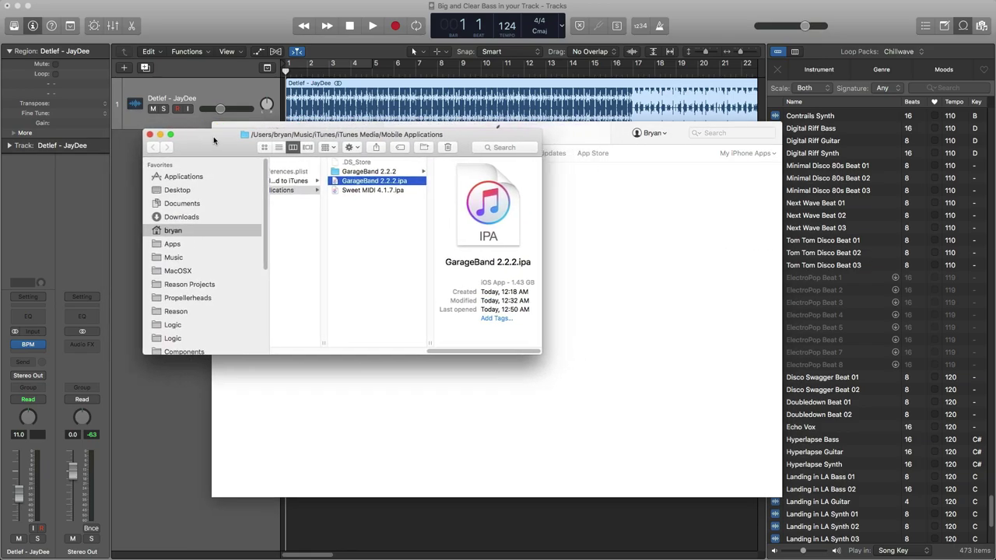
{"action": "left_click_drag", "start_coordinate": [474, 141], "coordinate": [404, 128]}
{"action": "left_click_drag", "start_coordinate": [629, 137], "coordinate": [647, 182]}
{"action": "key", "text": "super+h"}
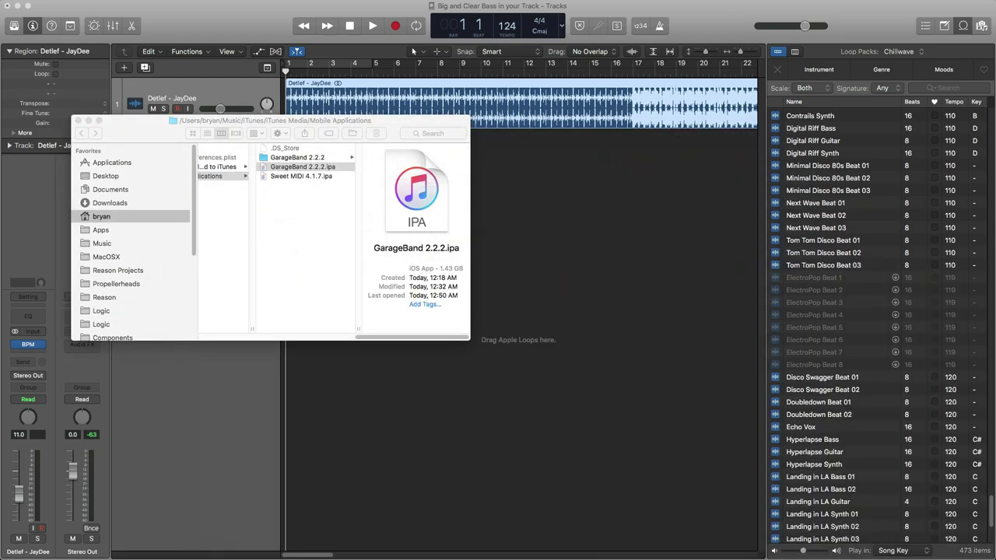
Step: Reposition the Finder window and check which applications can open GarageBand 2.2.2.ipa, without choosing one
{"action": "left_click_drag", "start_coordinate": [148, 142], "coordinate": [272, 181]}
{"action": "right_click", "coordinate": [420, 204]}
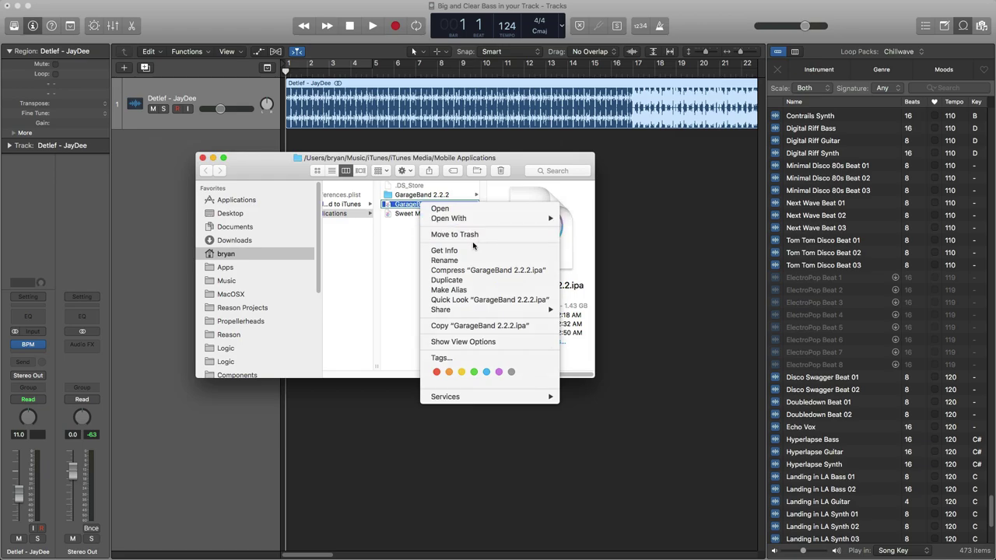
{"action": "mouse_move", "coordinate": [459, 220]}
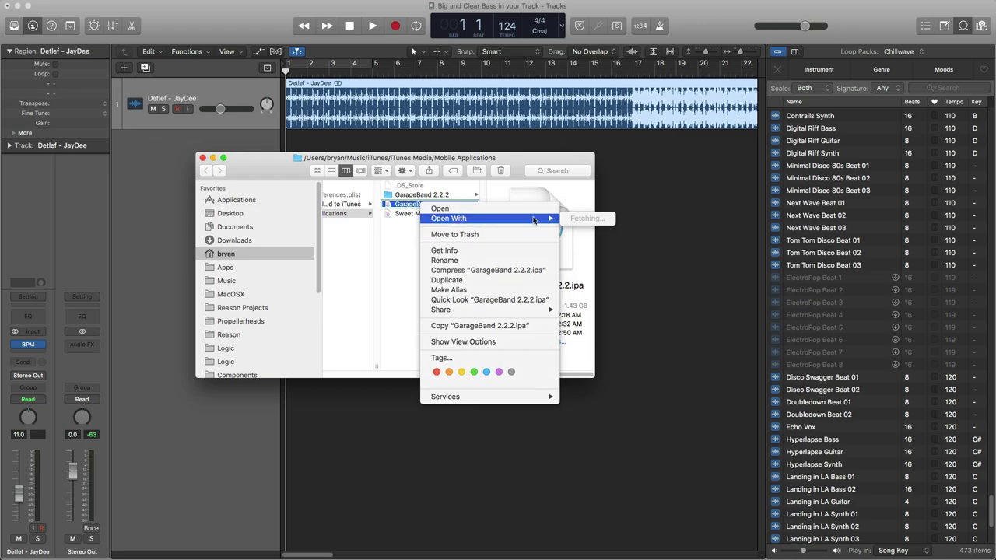
{"action": "left_click", "coordinate": [420, 203]}
{"action": "right_click", "coordinate": [420, 201]}
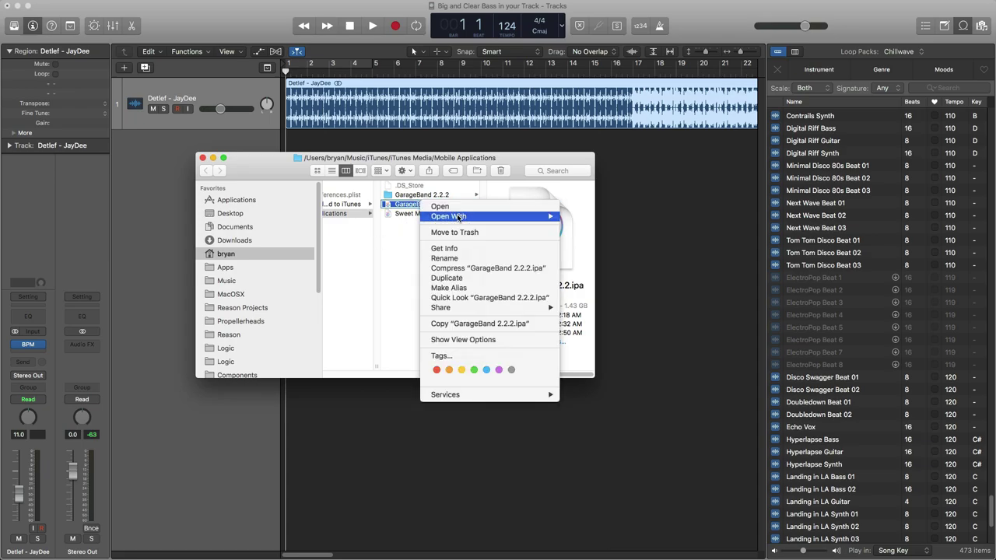
{"action": "mouse_move", "coordinate": [458, 218]}
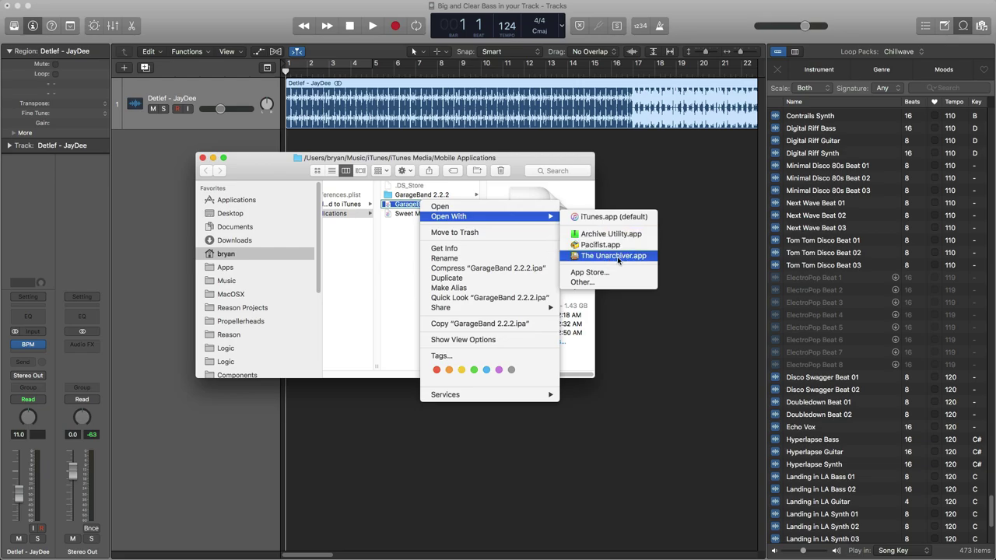
{"action": "left_click", "coordinate": [413, 239]}
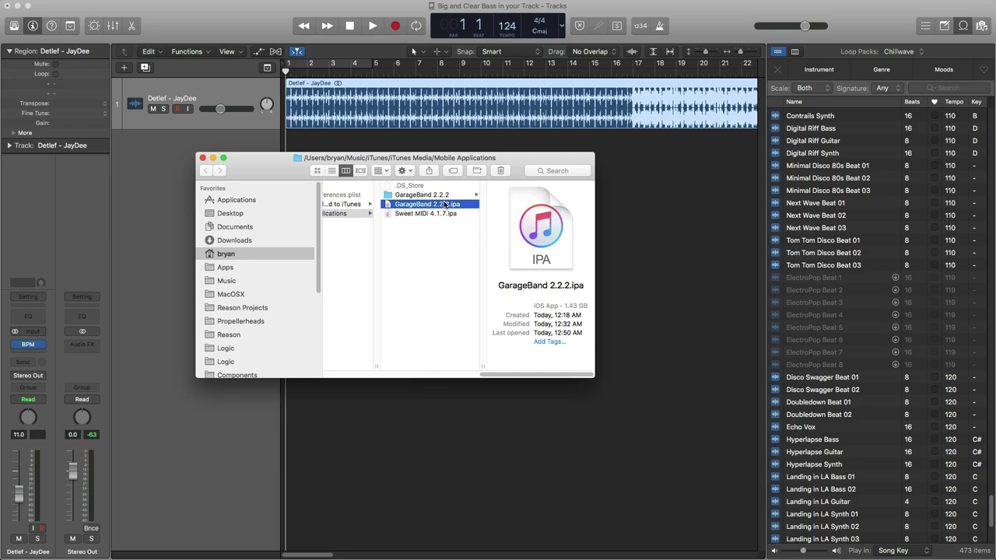
Step: Go into the extracted GarageBand 2.2.2 folder's Payload subfolder and show the package contents of MobileGarageBand.app
{"action": "left_click", "coordinate": [418, 196]}
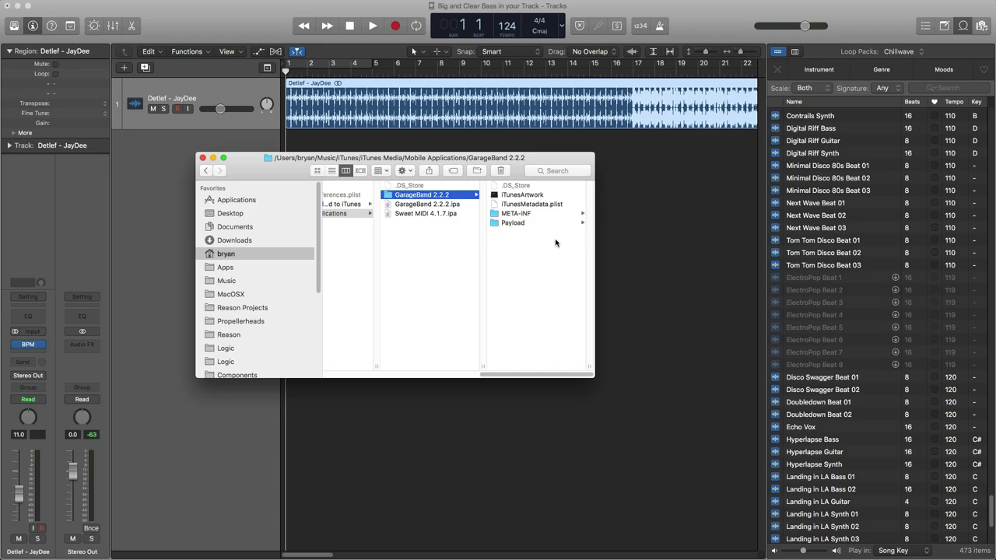
{"action": "left_click", "coordinate": [520, 222]}
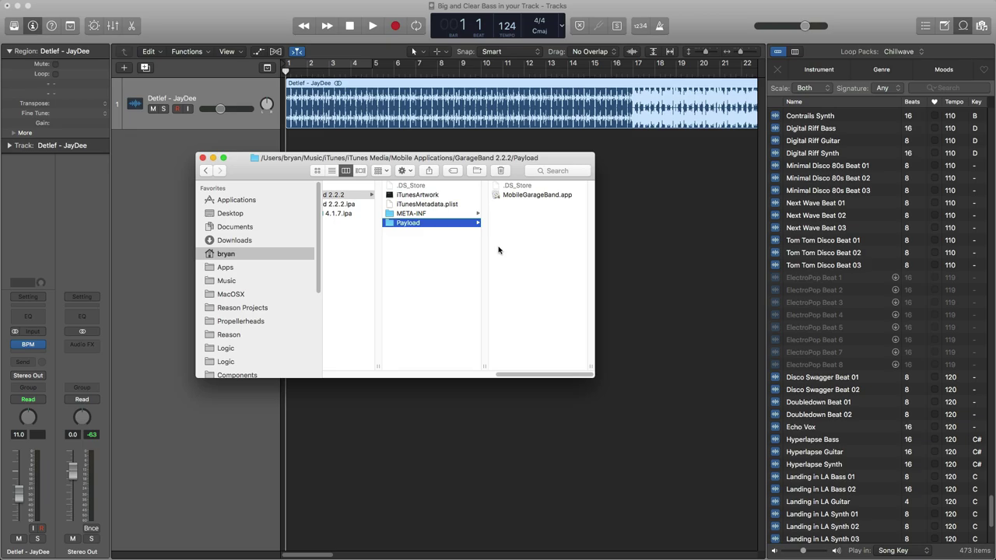
{"action": "left_click", "coordinate": [519, 196]}
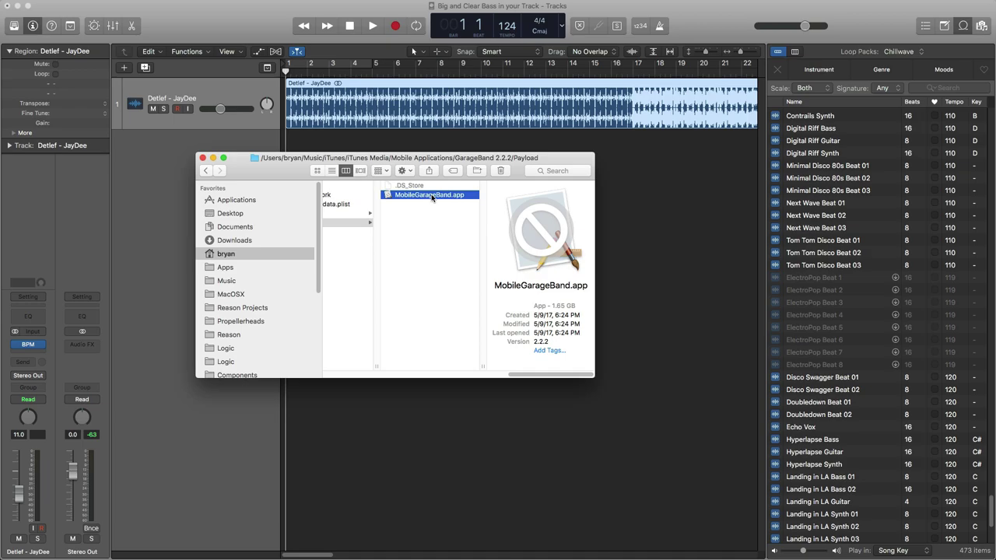
{"action": "right_click", "coordinate": [432, 196]}
{"action": "left_click", "coordinate": [467, 211]}
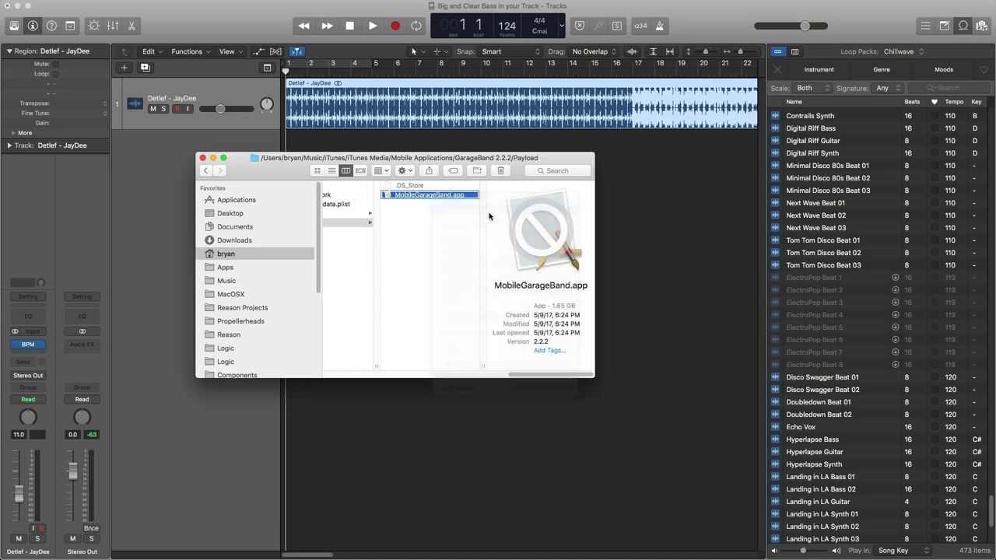
Step: Look through the files inside MobileGarageBand.app and make the Finder window taller to show more of them
{"action": "left_click_drag", "start_coordinate": [256, 171], "coordinate": [277, 169]}
{"action": "scroll", "coordinate": [397, 298], "scroll_direction": "down", "scroll_amount": 5}
{"action": "scroll", "coordinate": [397, 298], "scroll_direction": "down", "scroll_amount": 20}
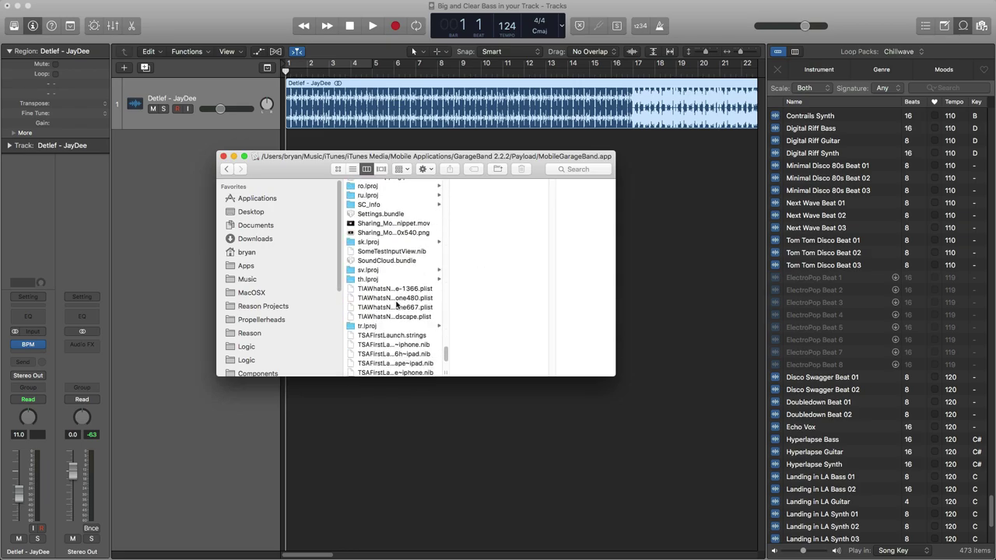
{"action": "scroll", "coordinate": [397, 305], "scroll_direction": "up", "scroll_amount": 5}
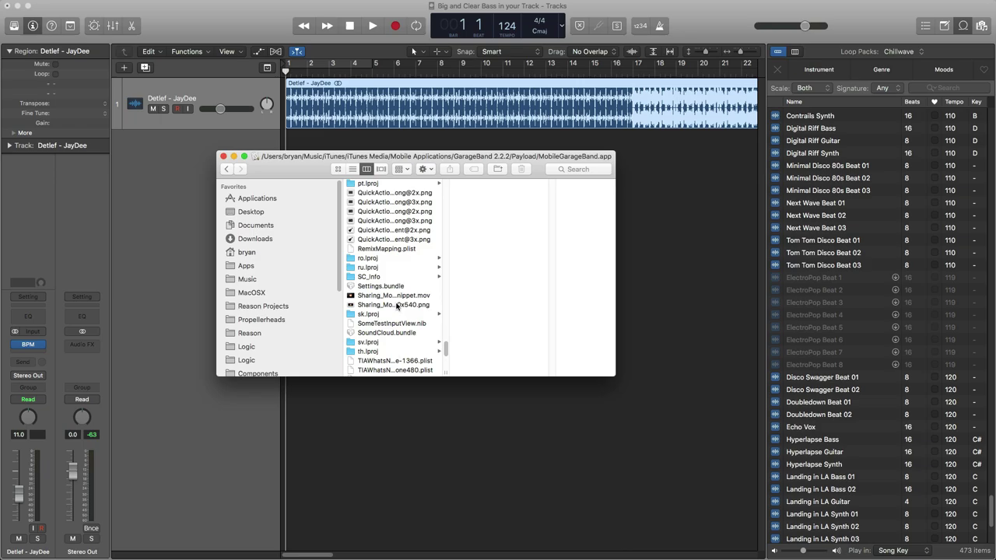
{"action": "scroll", "coordinate": [397, 306], "scroll_direction": "up", "scroll_amount": 4}
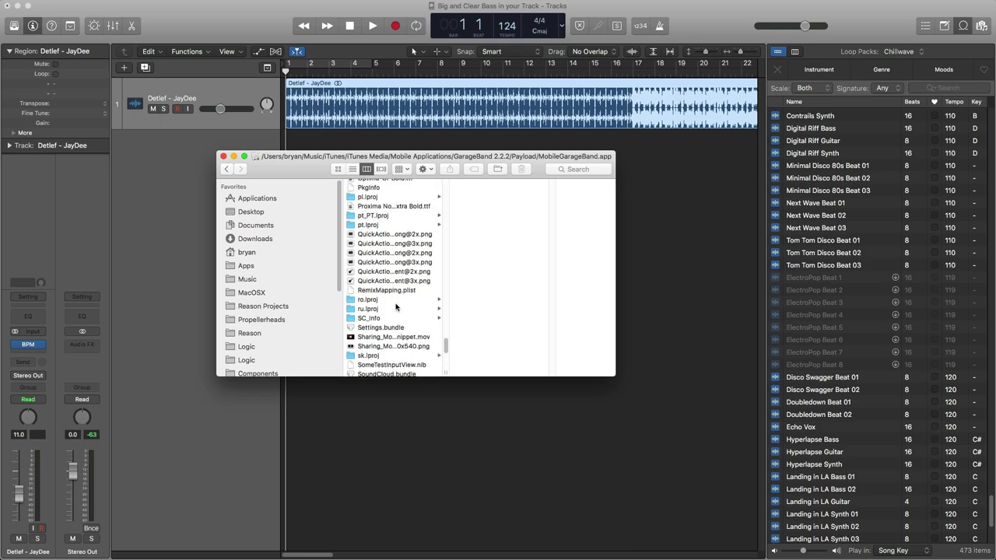
{"action": "scroll", "coordinate": [397, 306], "scroll_direction": "up", "scroll_amount": 2}
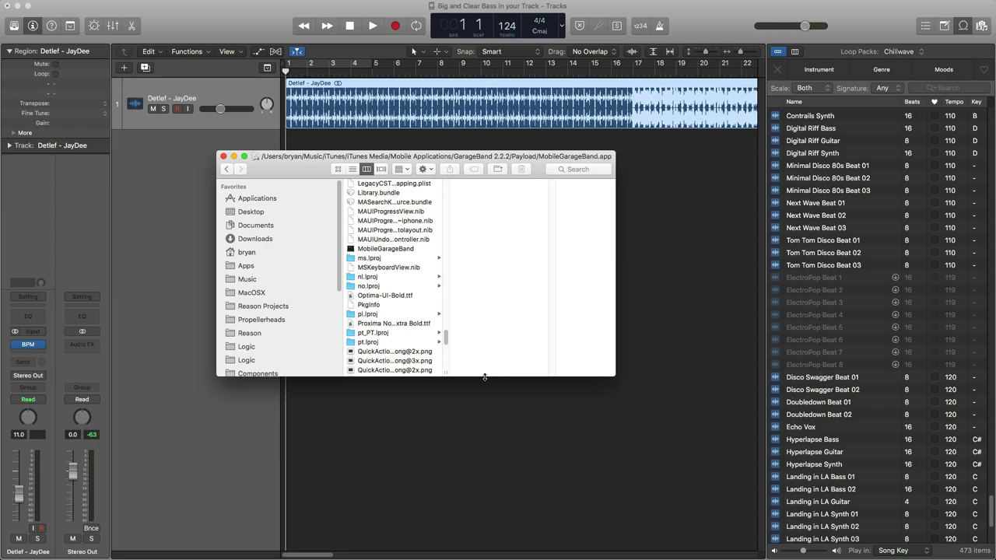
{"action": "left_click_drag", "start_coordinate": [485, 377], "coordinate": [476, 492]}
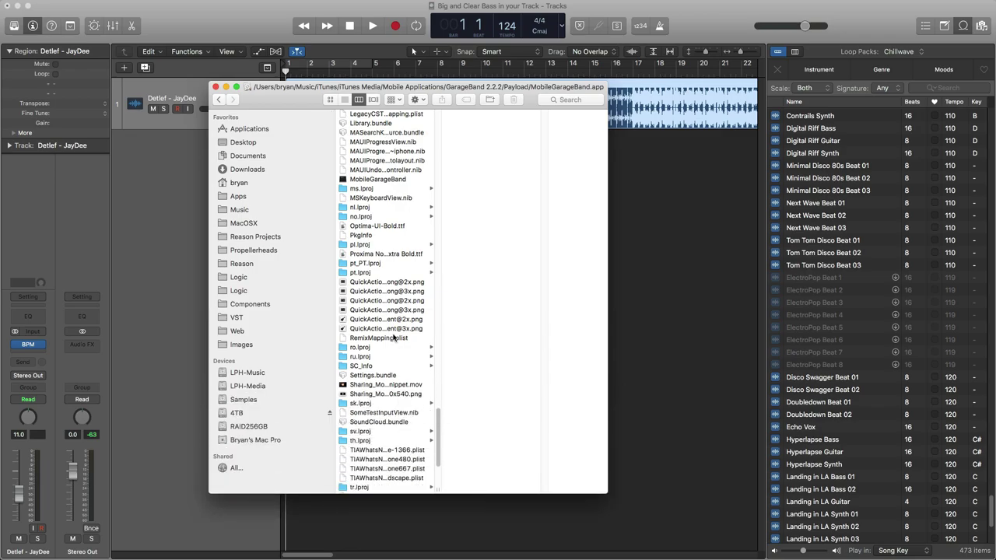
{"action": "scroll", "coordinate": [394, 336], "scroll_direction": "up", "scroll_amount": 15}
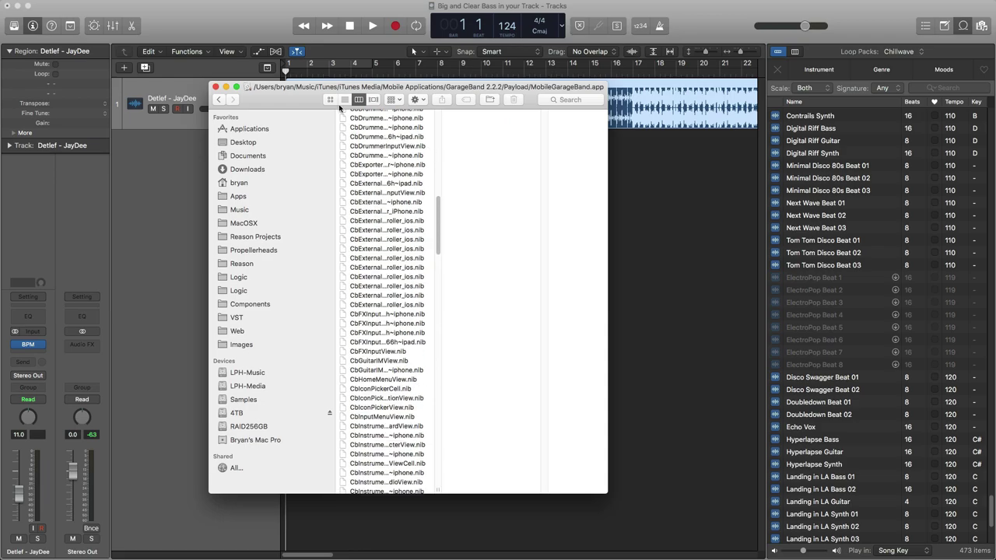
Step: Show the MobileGarageBand.app contents as a list, widen the window and sort the files by kind
{"action": "left_click", "coordinate": [345, 100]}
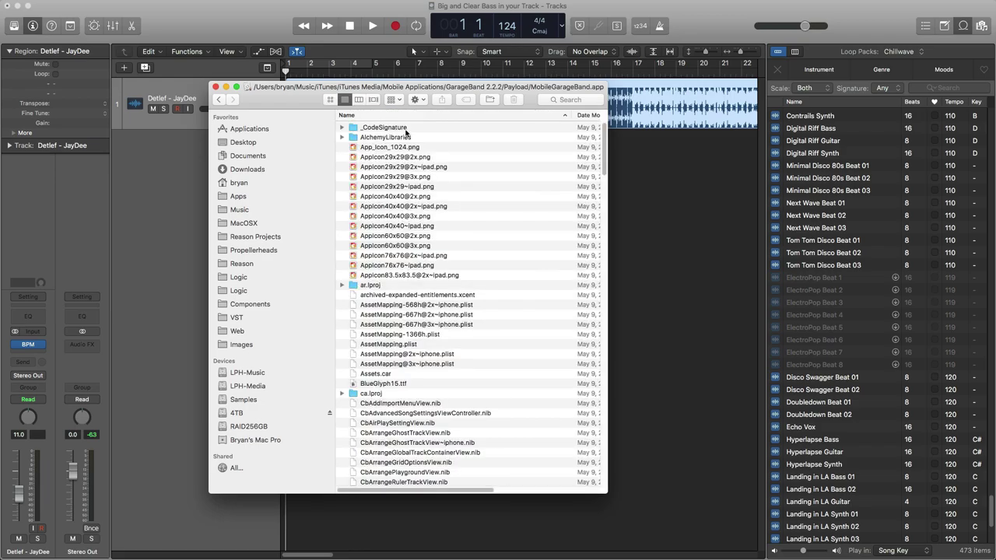
{"action": "scroll", "coordinate": [420, 195], "scroll_direction": "down", "scroll_amount": 15}
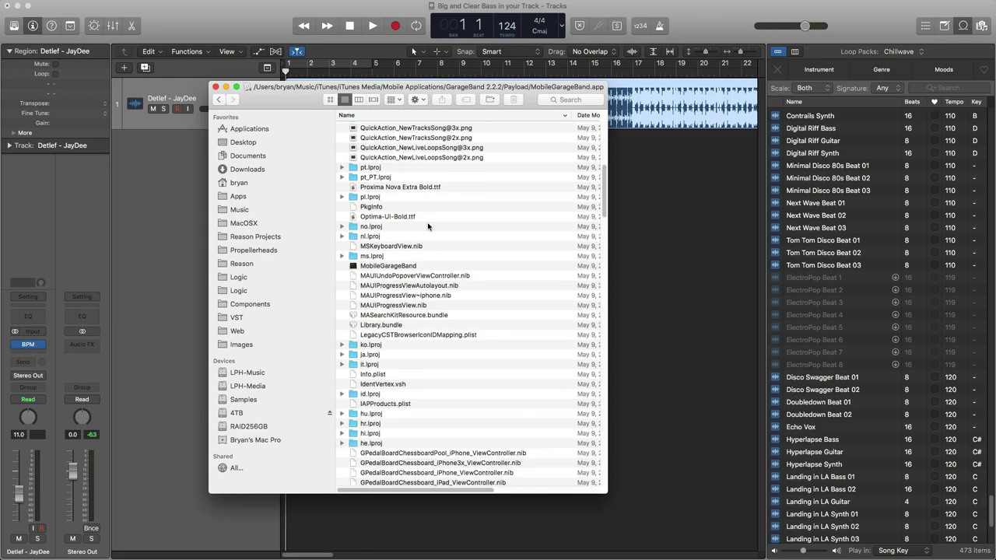
{"action": "left_click_drag", "start_coordinate": [661, 131], "coordinate": [800, 131]}
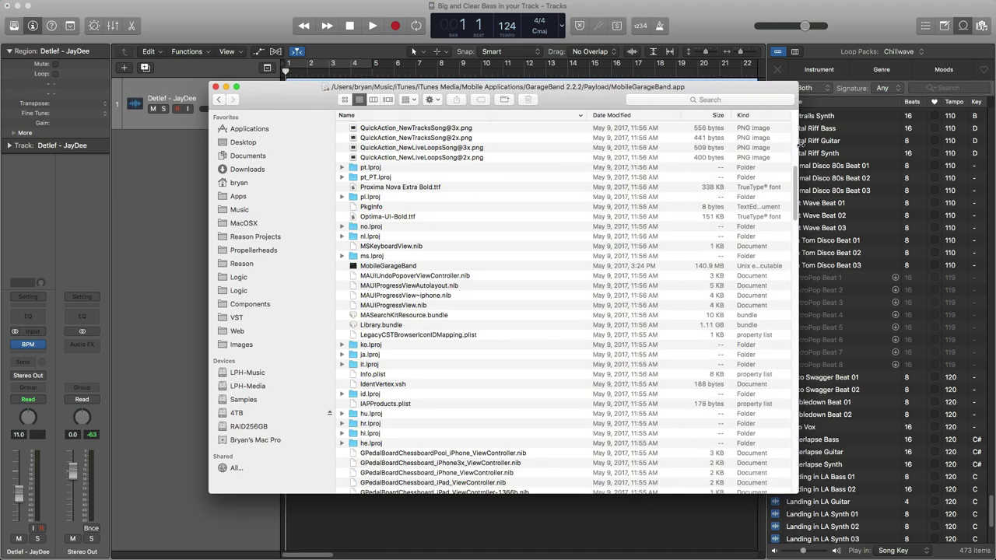
{"action": "left_click", "coordinate": [750, 117]}
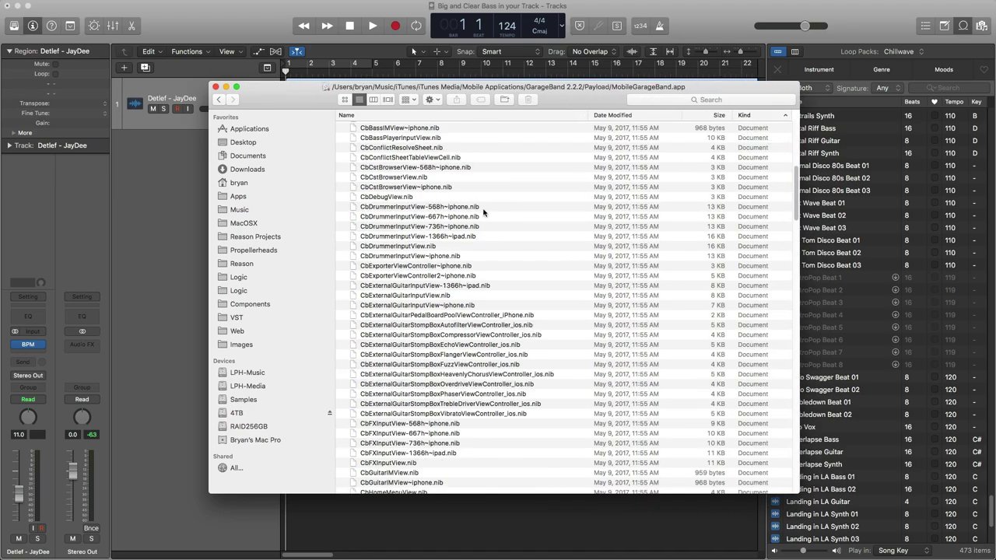
Step: Look through the kind-sorted files of MobileGarageBand.app and select Library.bundle
{"action": "scroll", "coordinate": [493, 208], "scroll_direction": "down", "scroll_amount": 15}
{"action": "scroll", "coordinate": [493, 209], "scroll_direction": "down", "scroll_amount": 20}
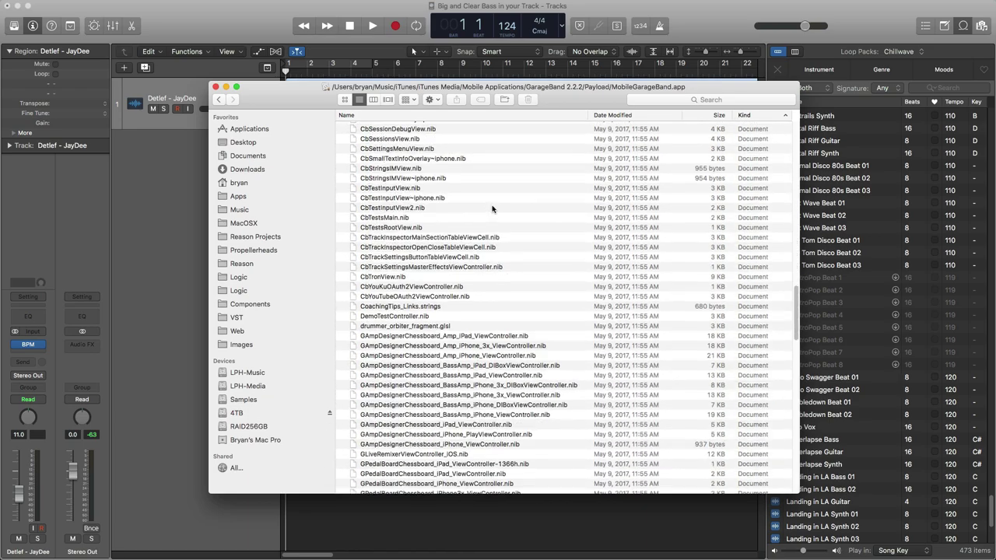
{"action": "scroll", "coordinate": [493, 209], "scroll_direction": "down", "scroll_amount": 10}
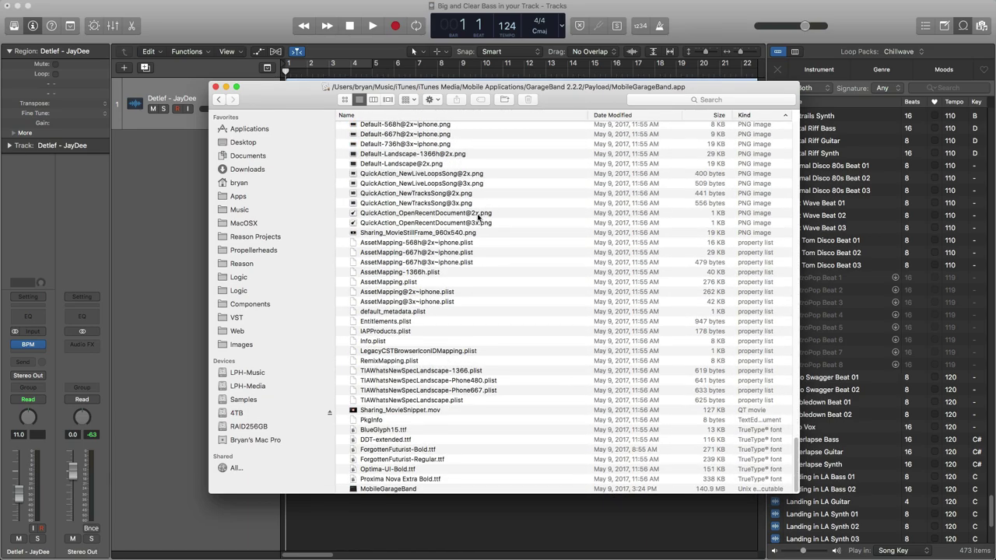
{"action": "scroll", "coordinate": [478, 218], "scroll_direction": "up", "scroll_amount": 20}
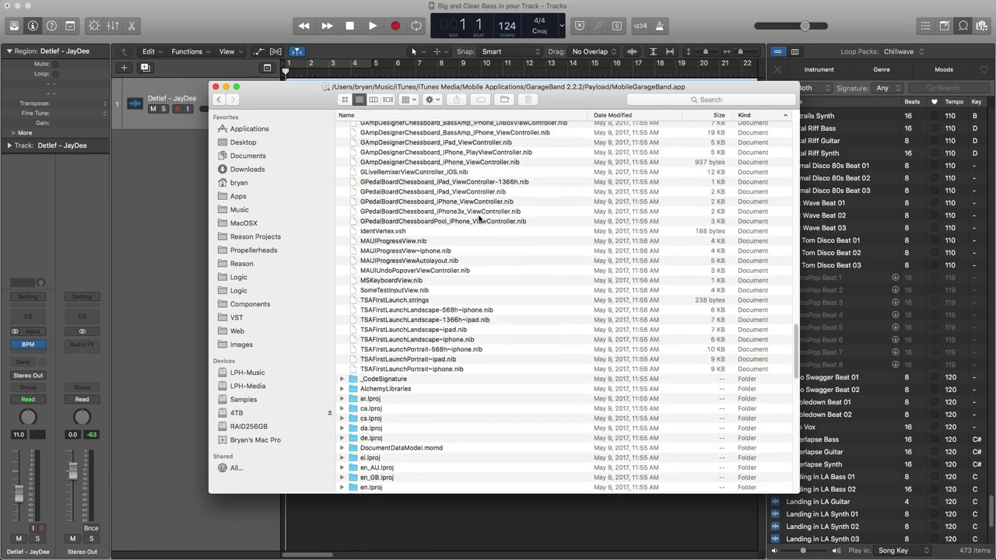
{"action": "scroll", "coordinate": [480, 219], "scroll_direction": "up", "scroll_amount": 20}
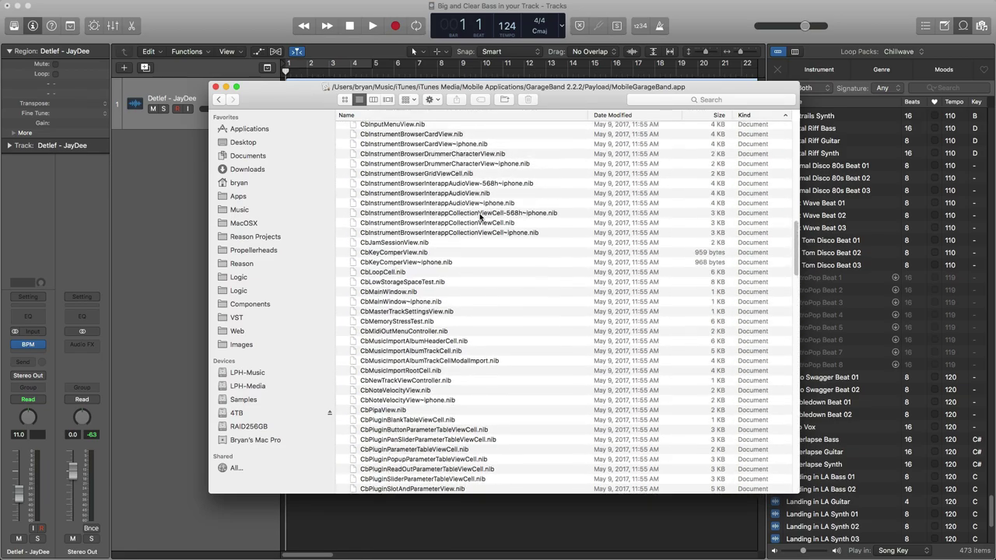
{"action": "scroll", "coordinate": [479, 217], "scroll_direction": "up", "scroll_amount": 15}
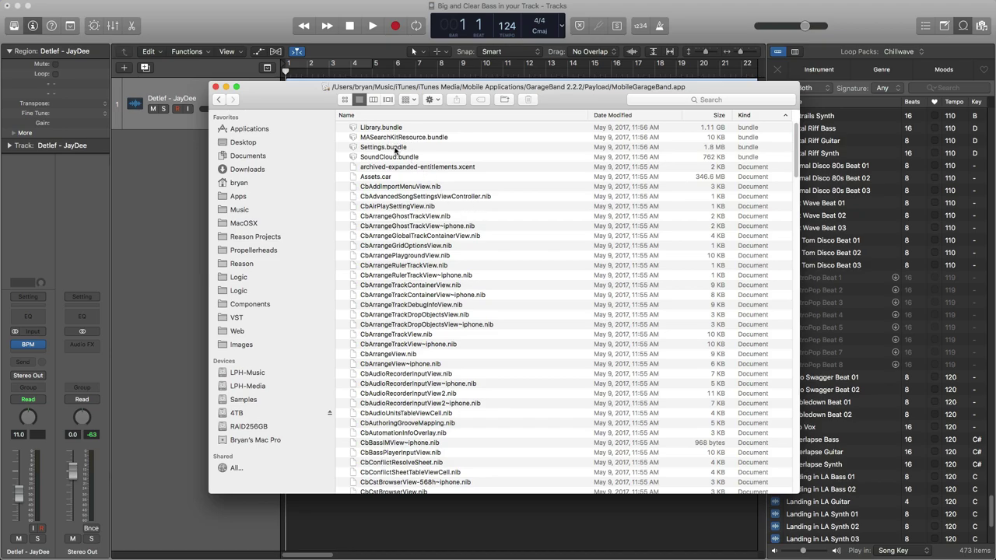
{"action": "left_click", "coordinate": [391, 129]}
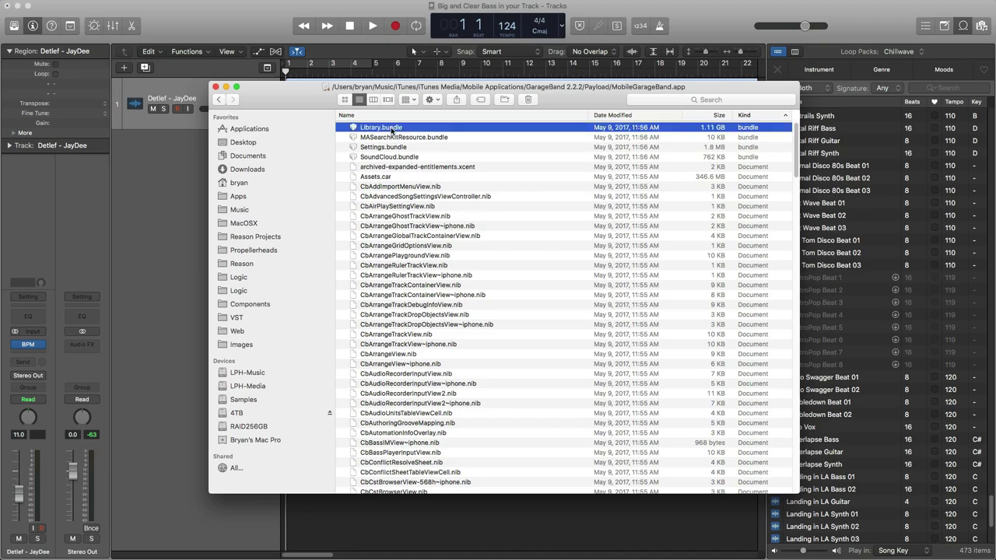
Step: Sort the files by size and show the package contents of Library.bundle
{"action": "left_click", "coordinate": [717, 116]}
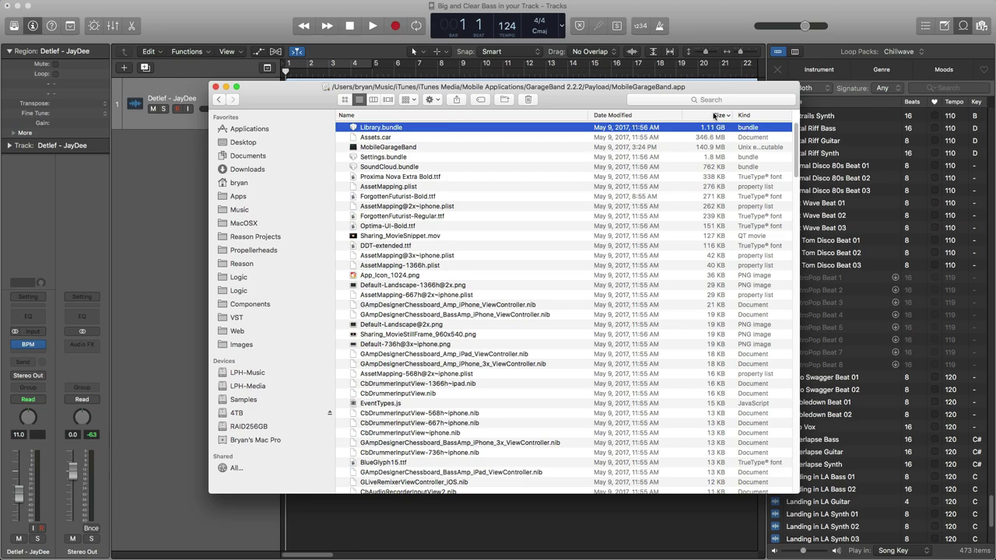
{"action": "right_click", "coordinate": [391, 129]}
{"action": "mouse_move", "coordinate": [434, 148]}
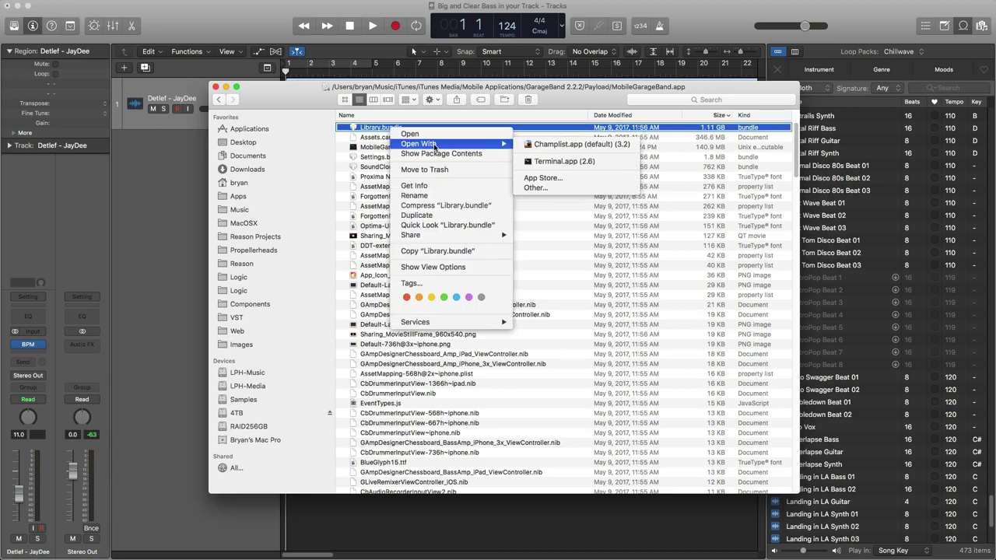
{"action": "left_click", "coordinate": [441, 154]}
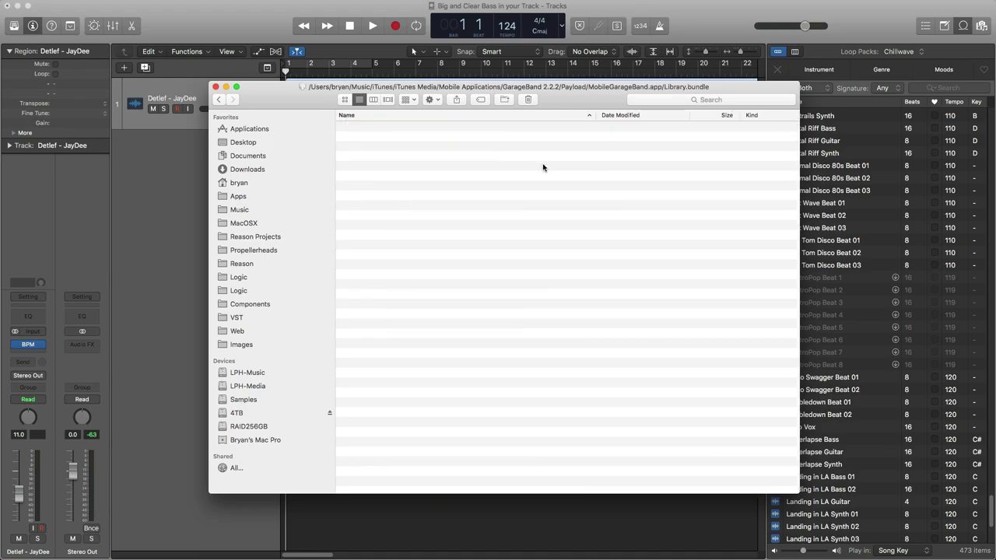
Step: Expand and open the Audio folder in Library.bundle and look through the loop files in Apple Loops
{"action": "left_click_drag", "start_coordinate": [296, 96], "coordinate": [281, 75]}
{"action": "left_click", "coordinate": [354, 118]}
{"action": "left_click", "coordinate": [326, 115], "text": "alt"}
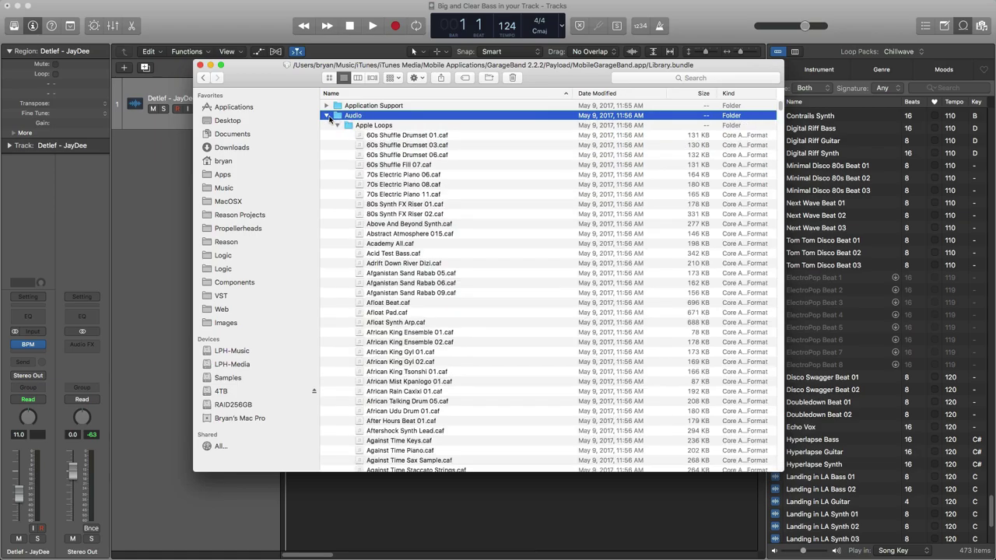
{"action": "double_click", "coordinate": [356, 119]}
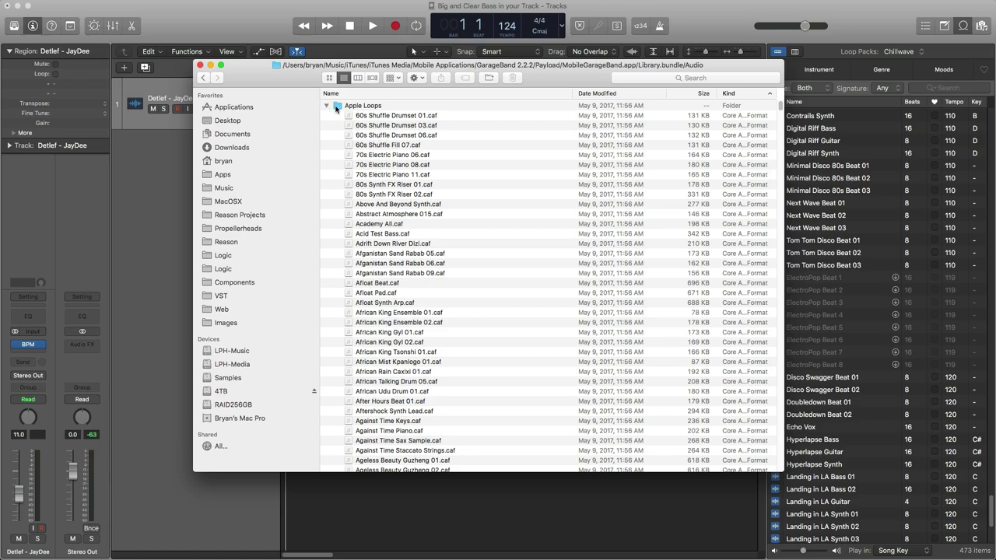
{"action": "scroll", "coordinate": [517, 298], "scroll_direction": "down", "scroll_amount": 10}
{"action": "scroll", "coordinate": [513, 298], "scroll_direction": "down", "scroll_amount": 5}
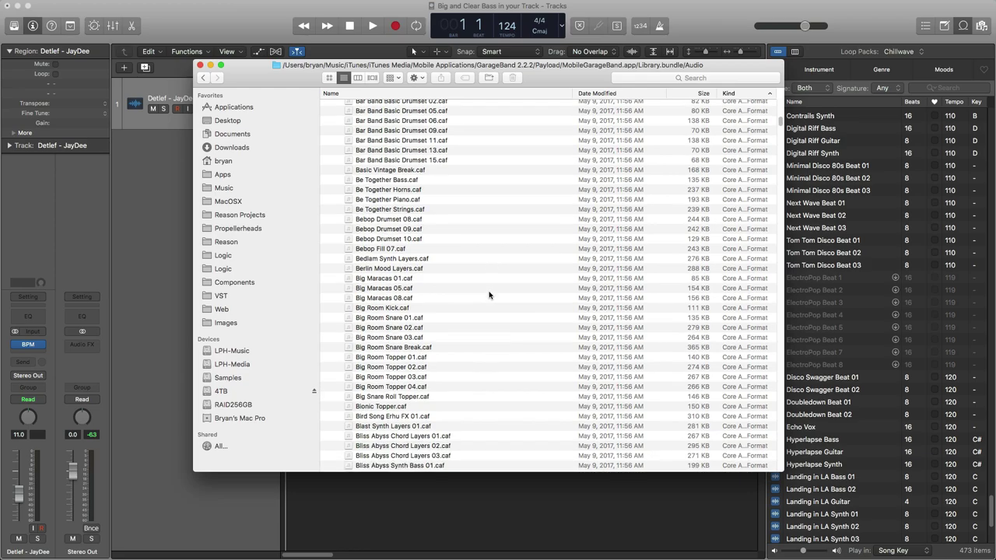
Step: Move the Finder window out of the way of the loop browser and switch the loop pack to Deep House
{"action": "left_click_drag", "start_coordinate": [572, 73], "coordinate": [452, 49]}
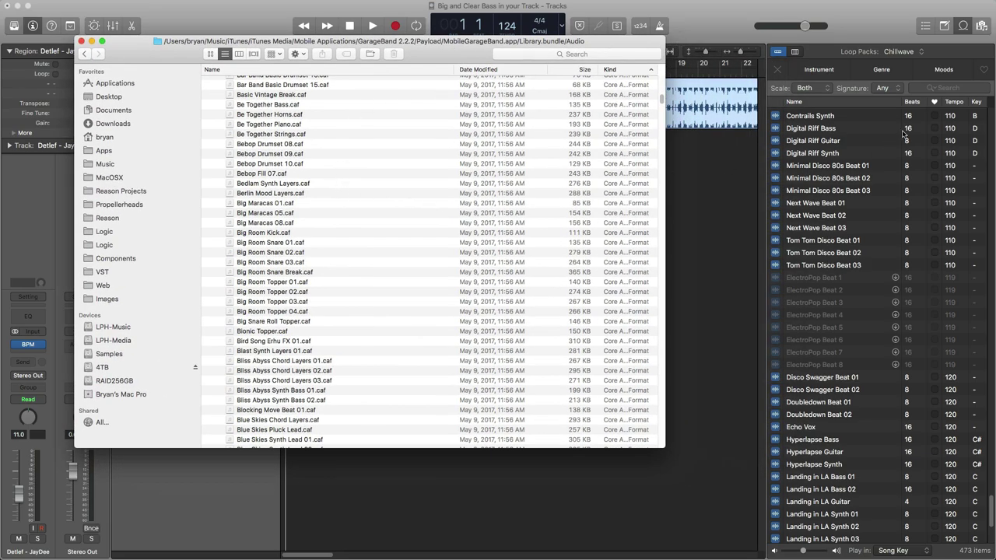
{"action": "left_click_drag", "start_coordinate": [568, 44], "coordinate": [614, 78]}
{"action": "key", "text": "super+m"}
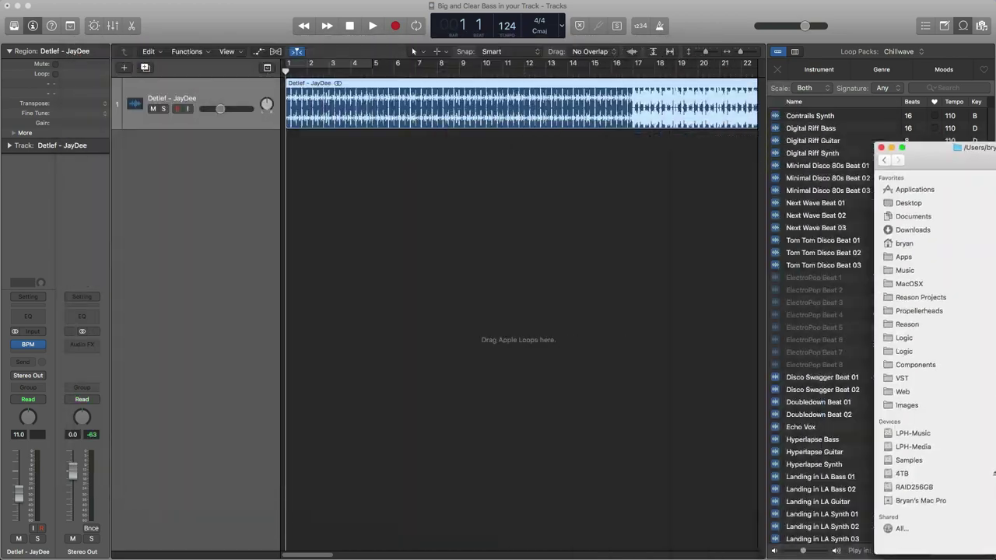
{"action": "left_click", "coordinate": [899, 52]}
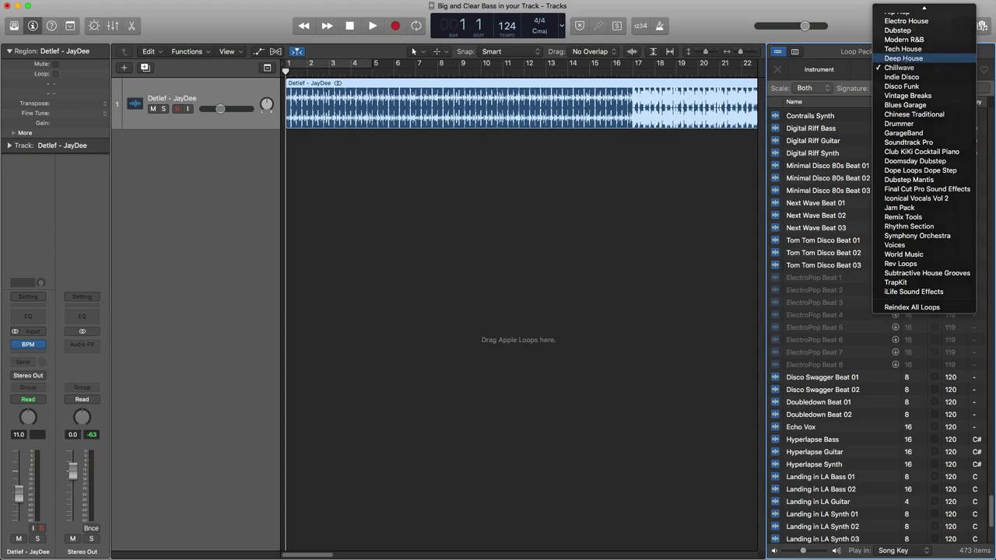
{"action": "left_click", "coordinate": [904, 59]}
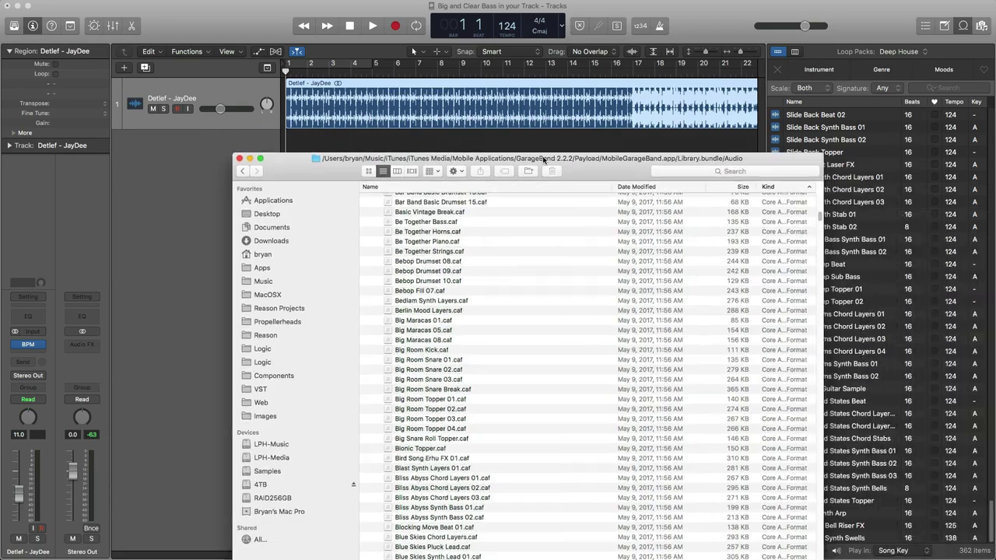
Step: Move the Finder window clear of the loop browser, search the Audio folder for "Rolled" and select all matching loop files
{"action": "left_click_drag", "start_coordinate": [553, 141], "coordinate": [342, 74]}
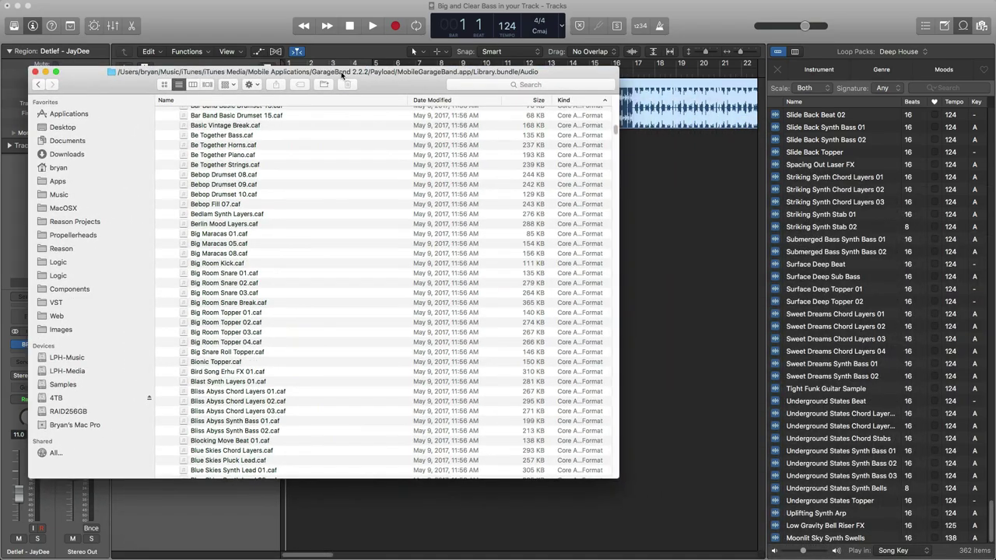
{"action": "scroll", "coordinate": [291, 207], "scroll_direction": "up", "scroll_amount": 5}
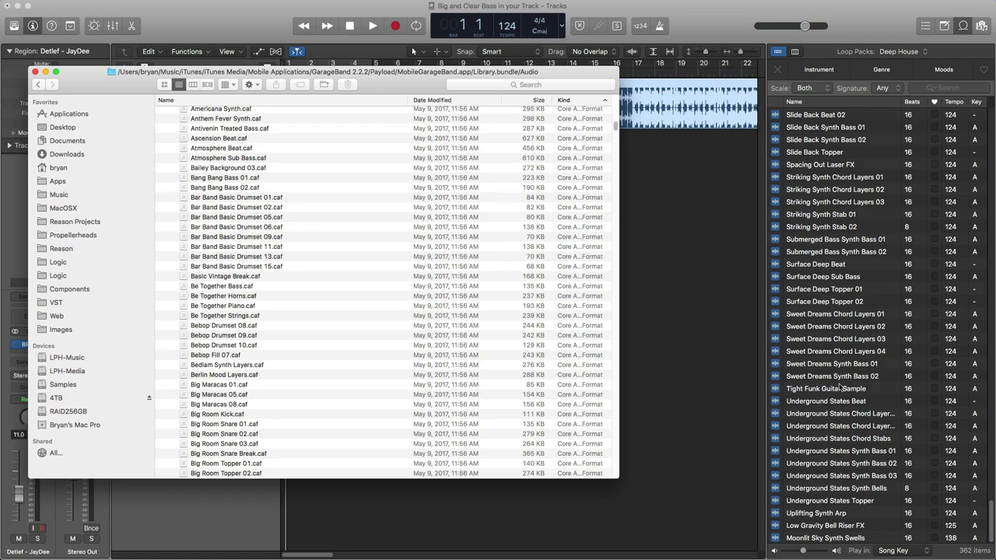
{"action": "scroll", "coordinate": [834, 381], "scroll_direction": "up", "scroll_amount": 8}
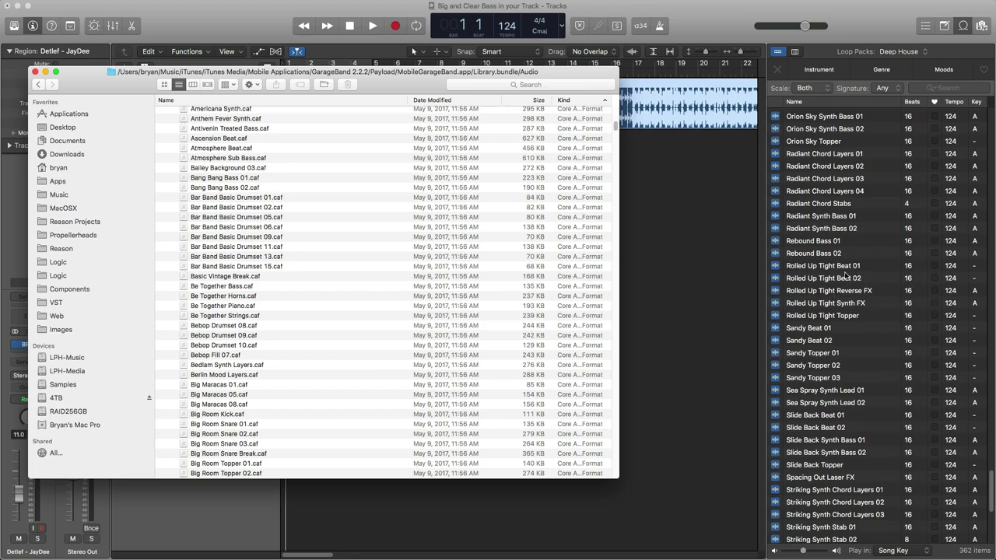
{"action": "left_click", "coordinate": [488, 87]}
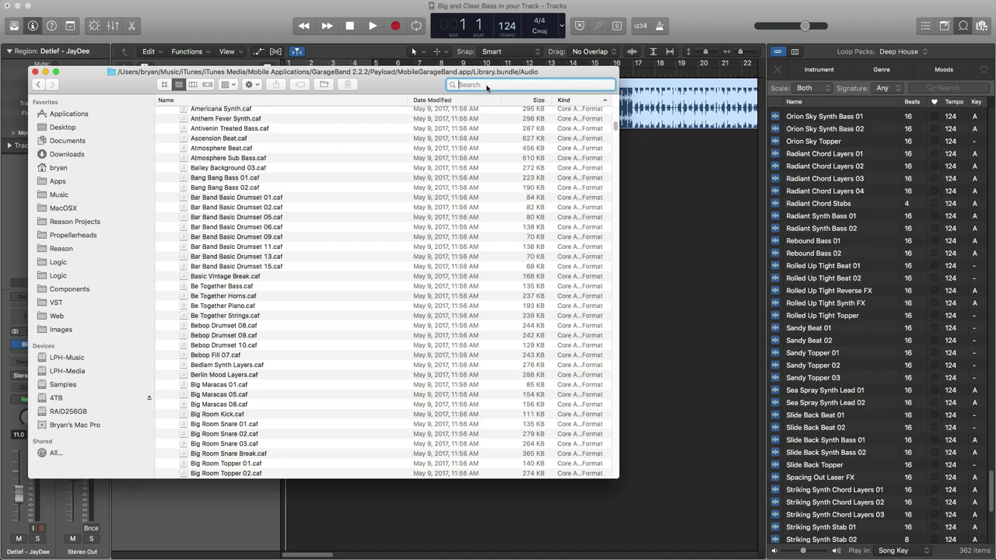
{"action": "type", "text": "Rolled"}
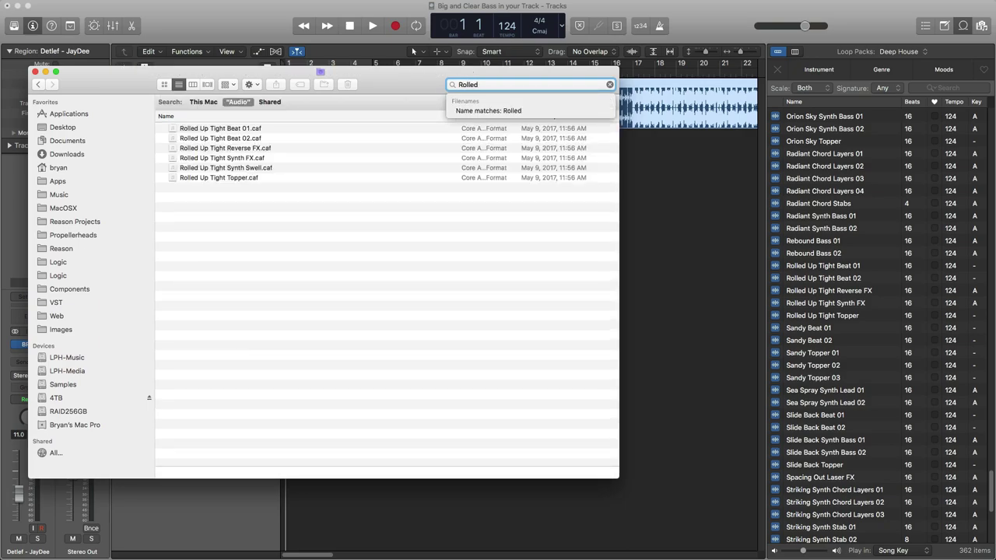
{"action": "left_click_drag", "start_coordinate": [198, 222], "coordinate": [249, 133]}
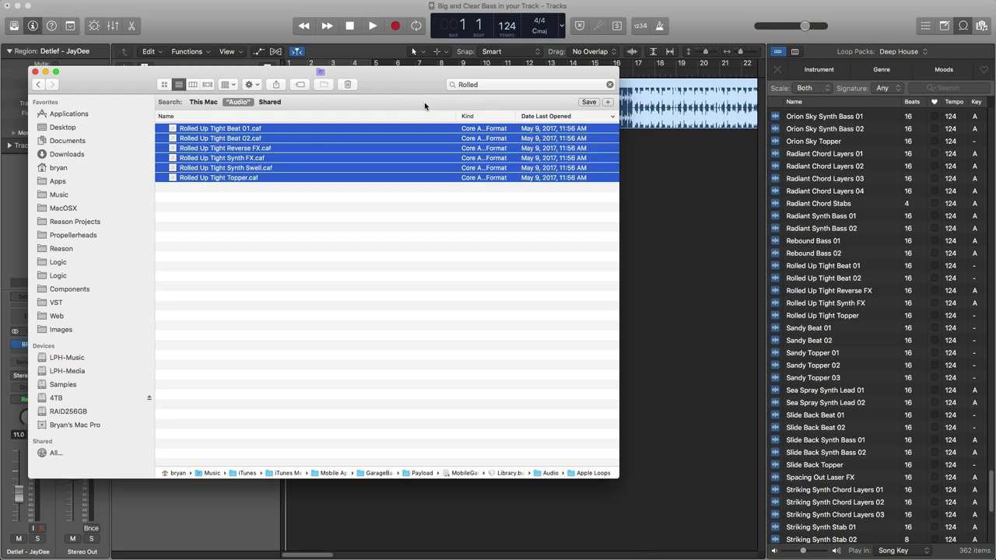
Step: In a new Finder tab, open the folder Logic/Apple Loops/Apple/06 Deep House on the Samples drive
{"action": "key", "text": "super+t"}
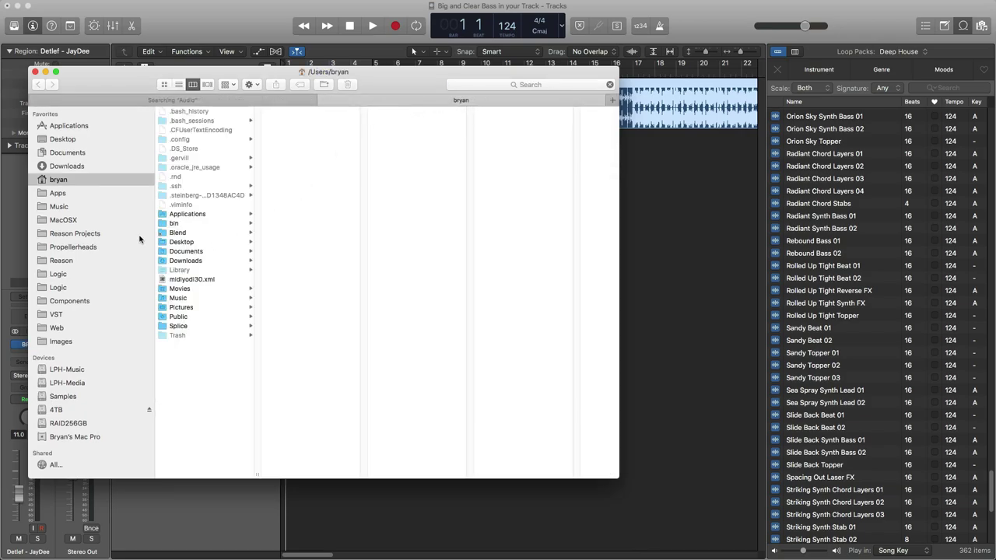
{"action": "left_click", "coordinate": [78, 397]}
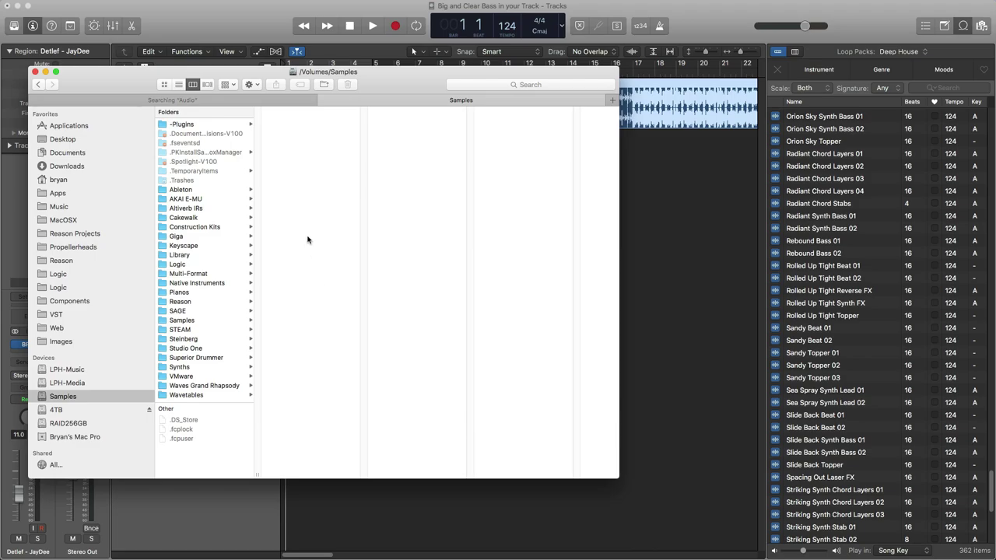
{"action": "left_click", "coordinate": [195, 266]}
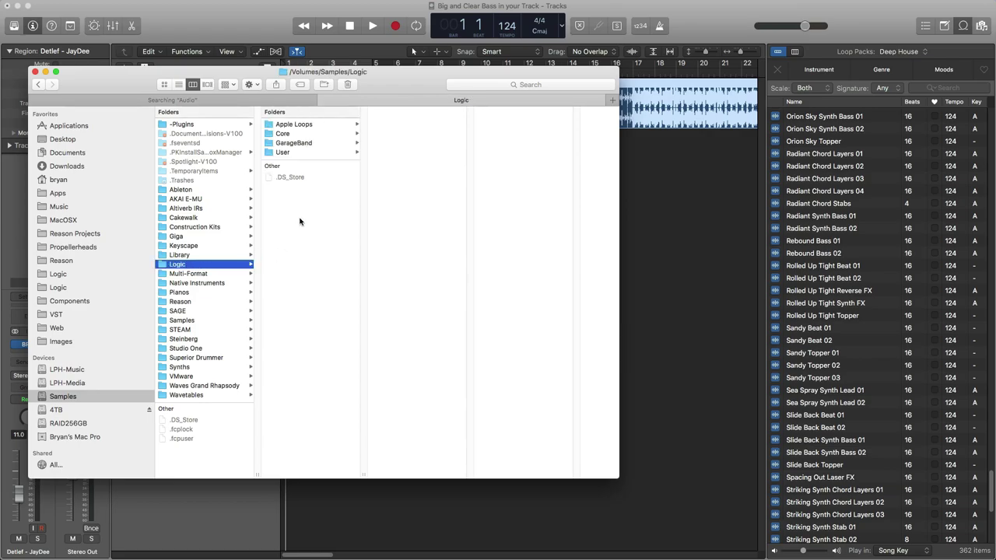
{"action": "left_click", "coordinate": [295, 145]}
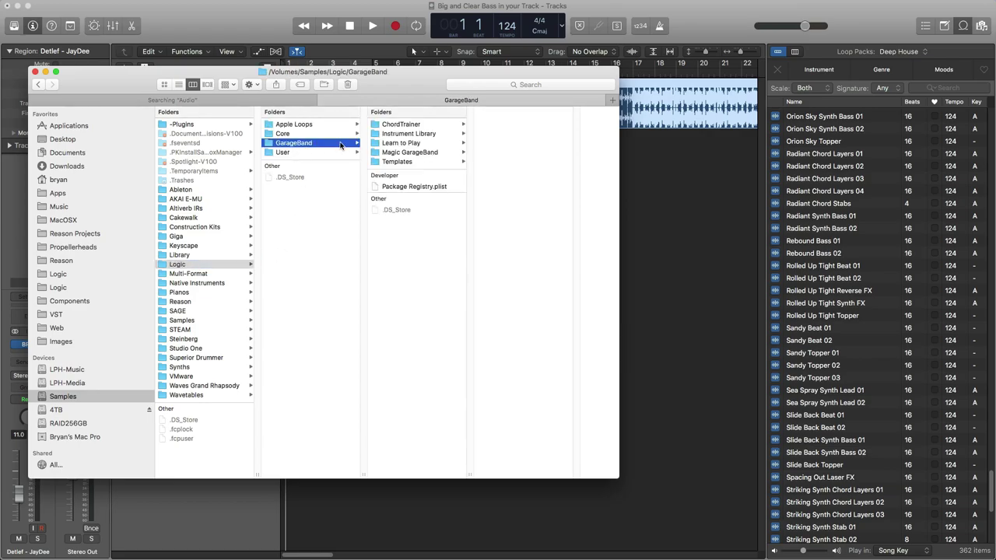
{"action": "left_click", "coordinate": [320, 126]}
{"action": "left_click", "coordinate": [391, 125]}
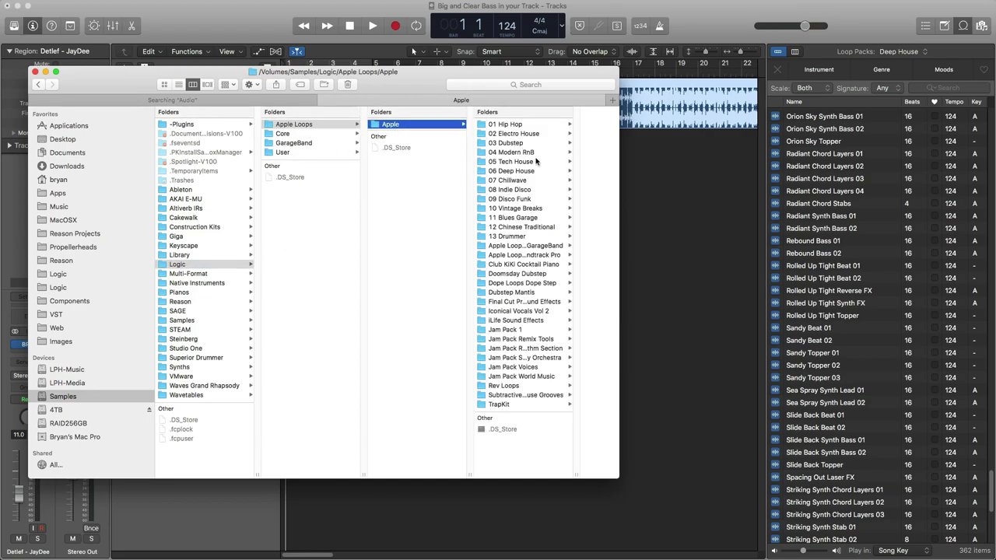
{"action": "left_click", "coordinate": [516, 171]}
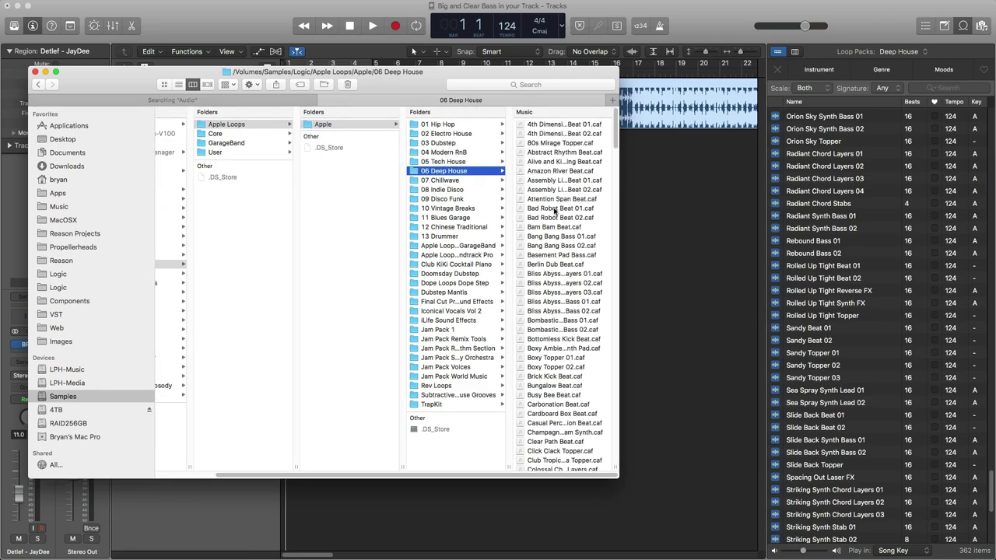
Step: Return to the "Rolled" search results and compare them with the Deep House loops listed in the loop browser
{"action": "left_click_drag", "start_coordinate": [287, 88], "coordinate": [386, 81]}
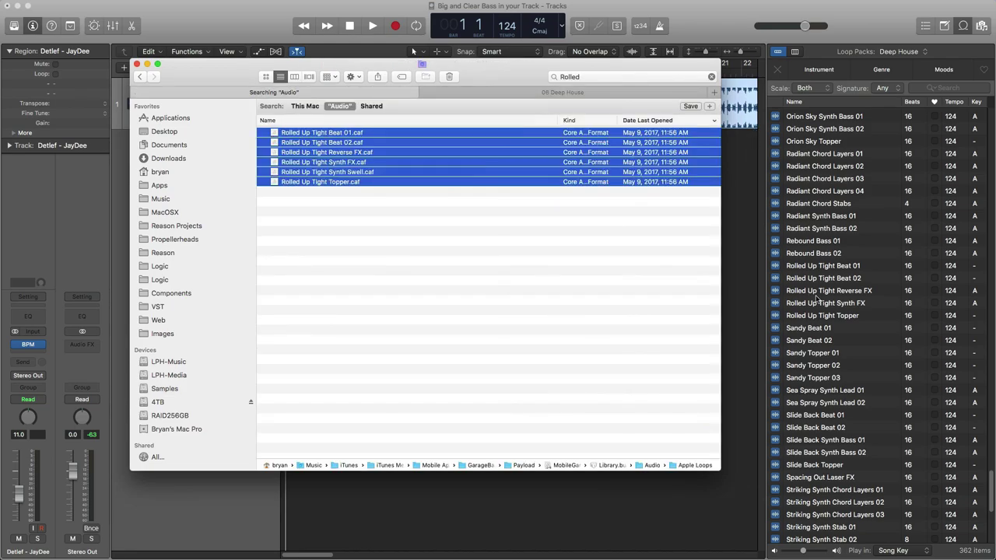
{"action": "scroll", "coordinate": [839, 319], "scroll_direction": "down", "scroll_amount": 10}
{"action": "scroll", "coordinate": [839, 319], "scroll_direction": "up", "scroll_amount": 20}
{"action": "scroll", "coordinate": [839, 320], "scroll_direction": "down", "scroll_amount": 20}
{"action": "scroll", "coordinate": [829, 318], "scroll_direction": "down", "scroll_amount": 20}
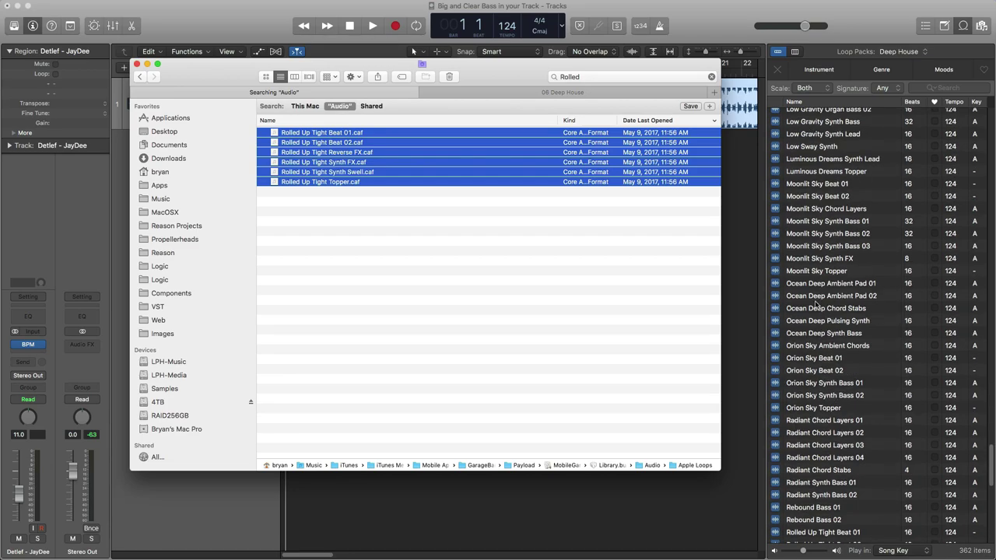
{"action": "scroll", "coordinate": [903, 288], "scroll_direction": "up", "scroll_amount": 5}
{"action": "scroll", "coordinate": [902, 290], "scroll_direction": "down", "scroll_amount": 5}
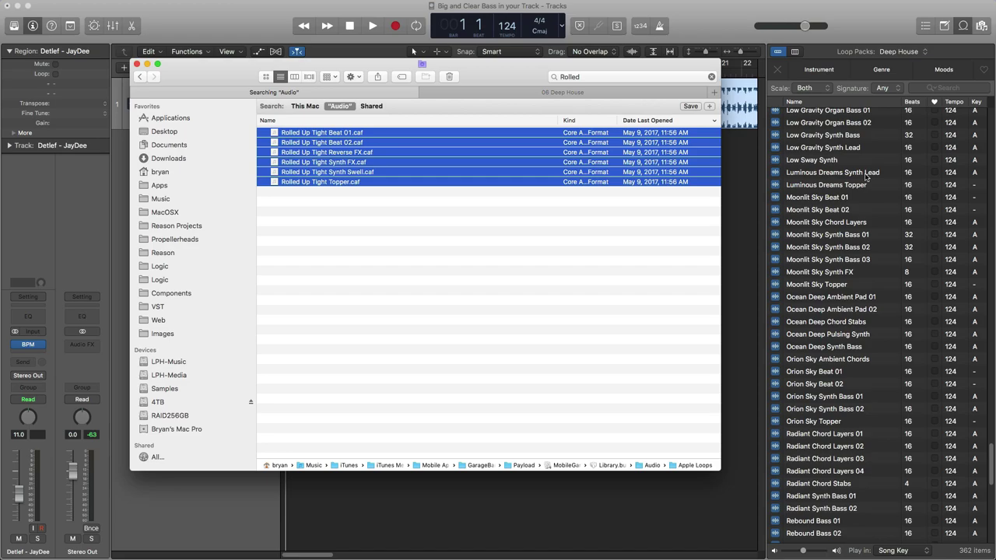
{"action": "scroll", "coordinate": [865, 179], "scroll_direction": "up", "scroll_amount": 20}
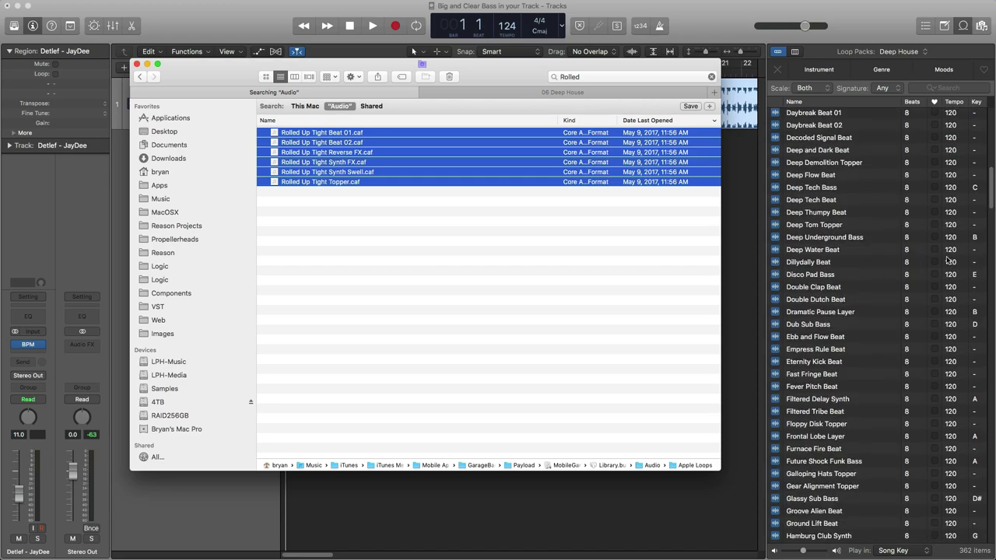
Step: In another new Finder tab, browse the RAID256GB drive to Library/Audio/Apple Loops and open the linked Apple folder
{"action": "left_click_drag", "start_coordinate": [518, 72], "coordinate": [498, 78]}
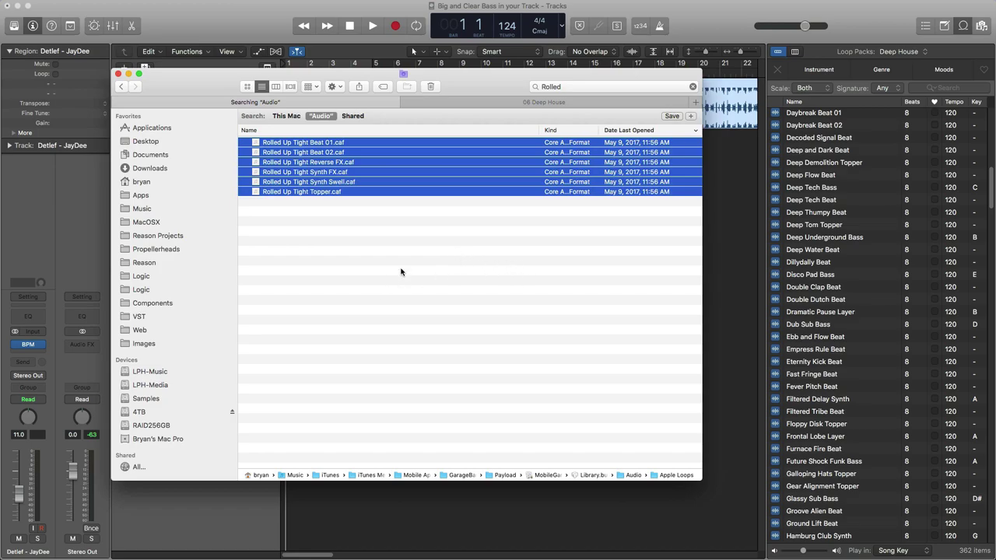
{"action": "left_click", "coordinate": [695, 106]}
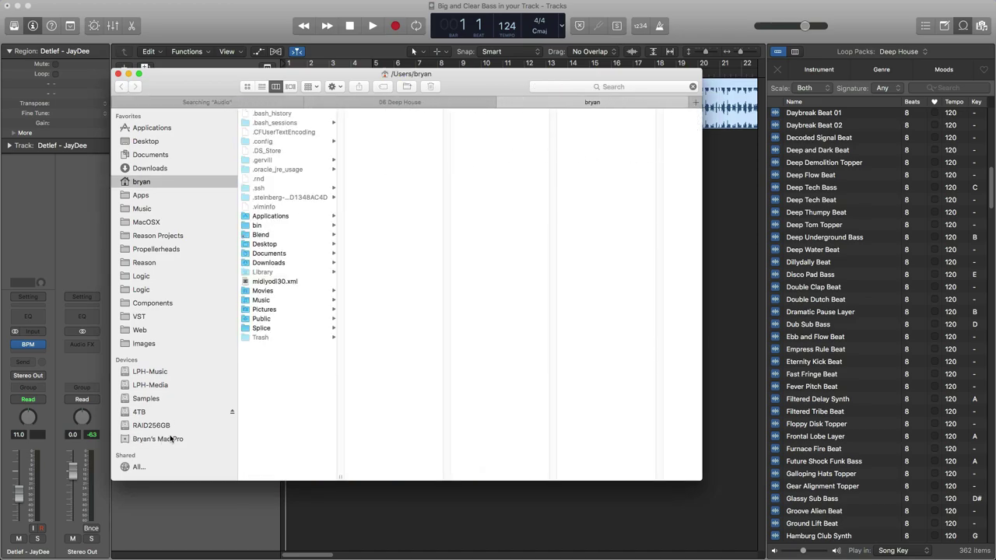
{"action": "left_click", "coordinate": [151, 426]}
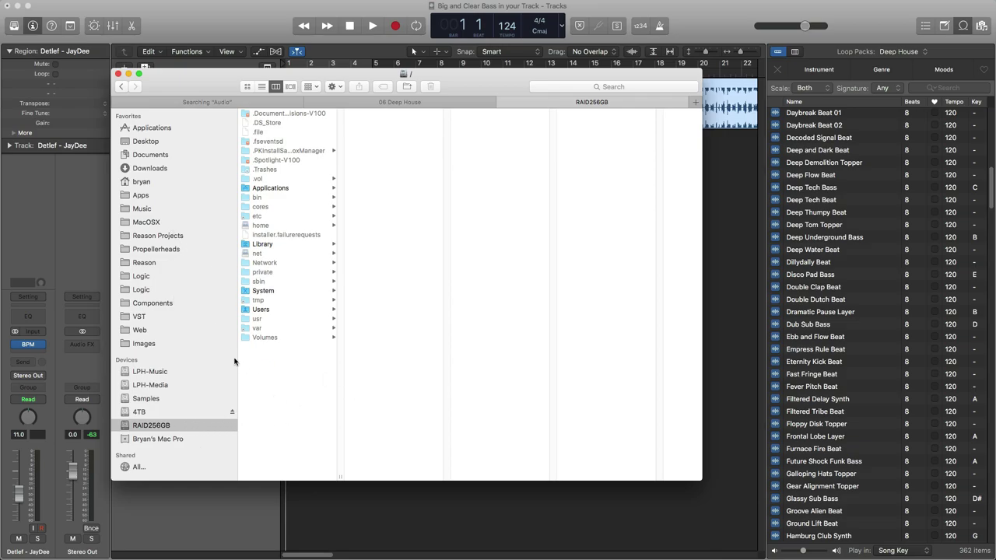
{"action": "left_click_drag", "start_coordinate": [465, 81], "coordinate": [511, 18]}
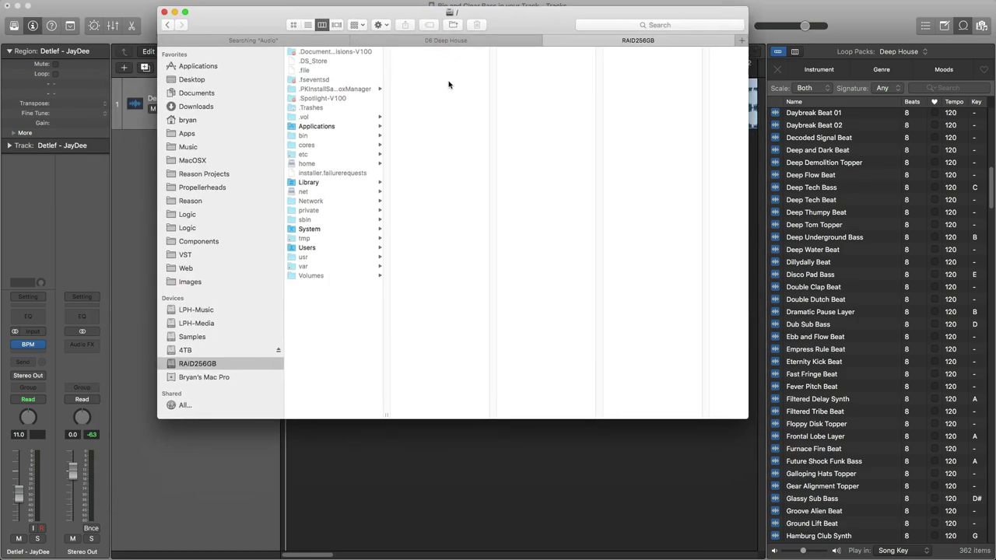
{"action": "left_click", "coordinate": [334, 183]}
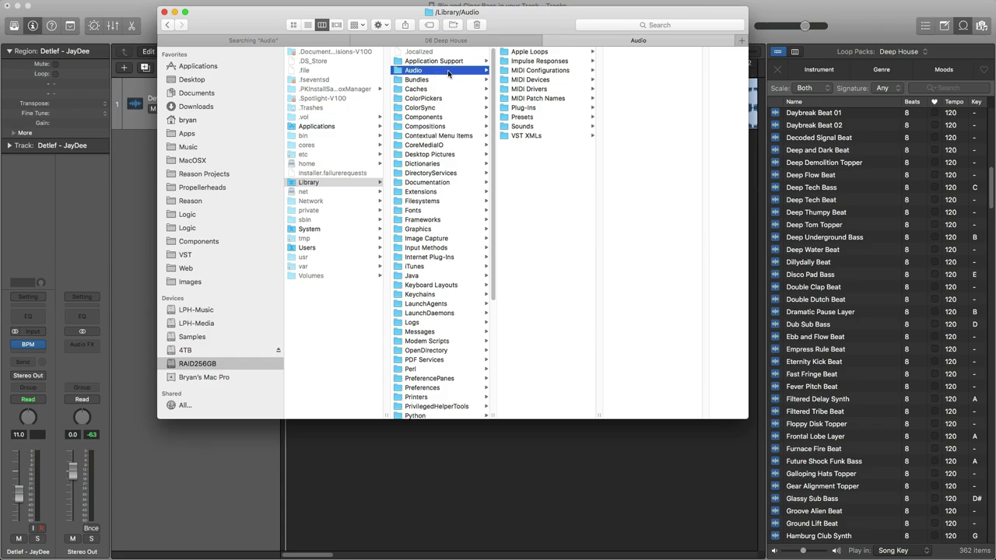
{"action": "left_click", "coordinate": [536, 52]}
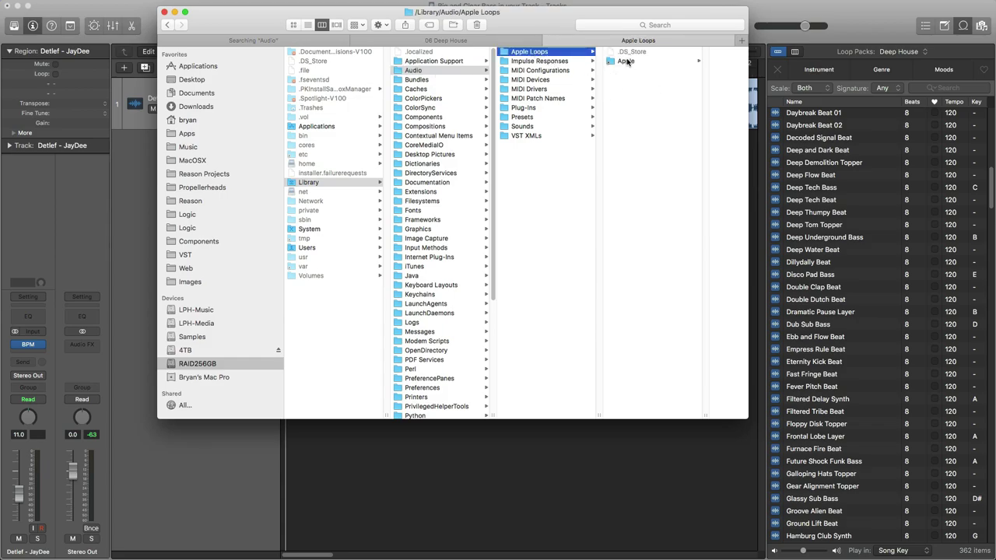
{"action": "left_click", "coordinate": [628, 64]}
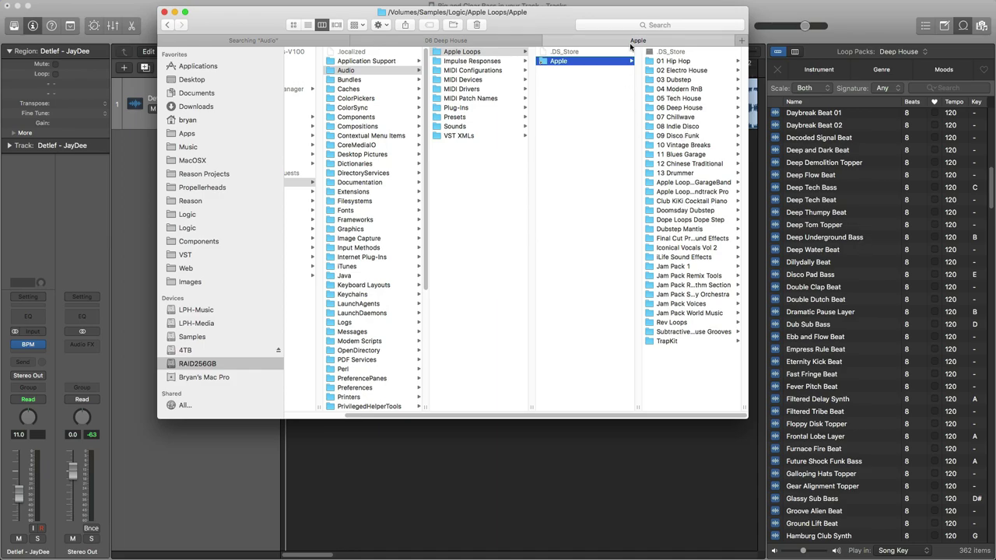
Step: Return to the Apple Loops folder, switch to SymLinker and move its window away from the folder columns
{"action": "left_click", "coordinate": [574, 110]}
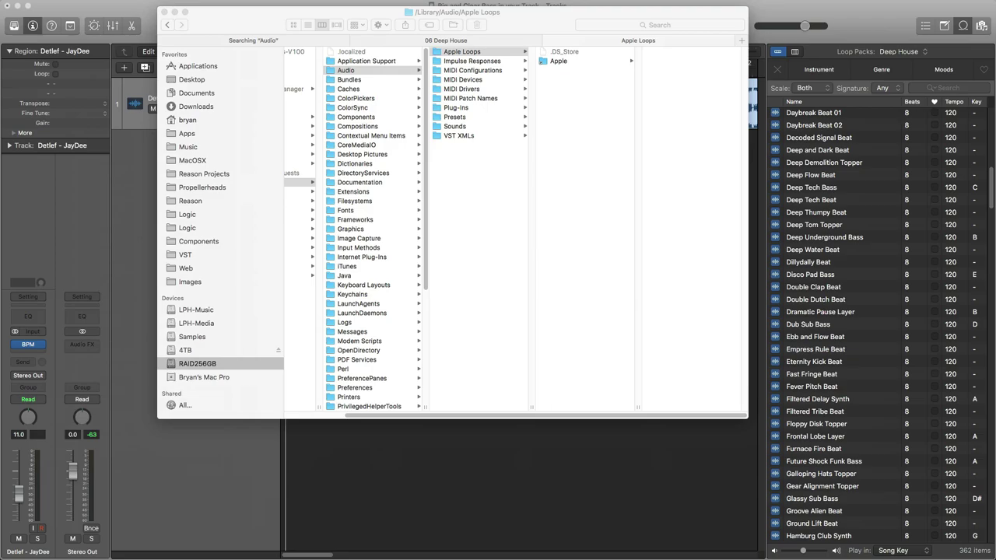
{"action": "left_click_drag", "start_coordinate": [720, 183], "coordinate": [651, 233]}
{"action": "left_click_drag", "start_coordinate": [254, 9], "coordinate": [232, 17]}
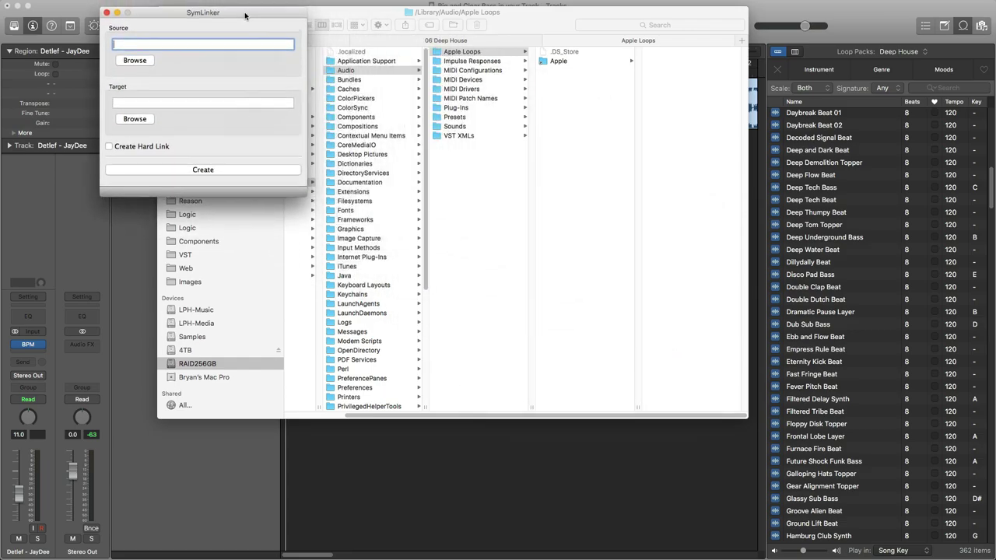
Step: Set the symbolic link's source to /Volumes/Samples/Logic/Apple Loops/Apple and activate the Target field
{"action": "left_click", "coordinate": [145, 61]}
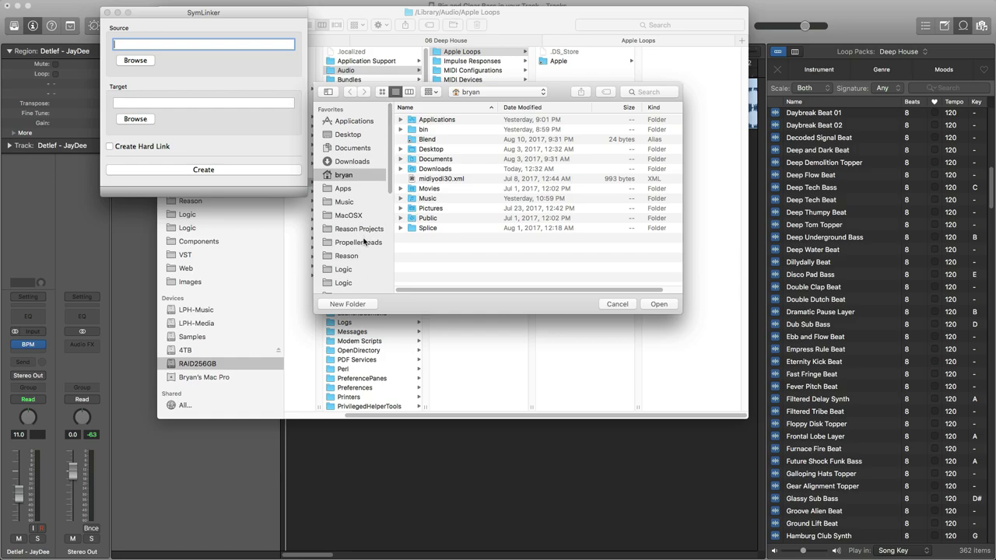
{"action": "scroll", "coordinate": [363, 239], "scroll_direction": "down", "scroll_amount": 5}
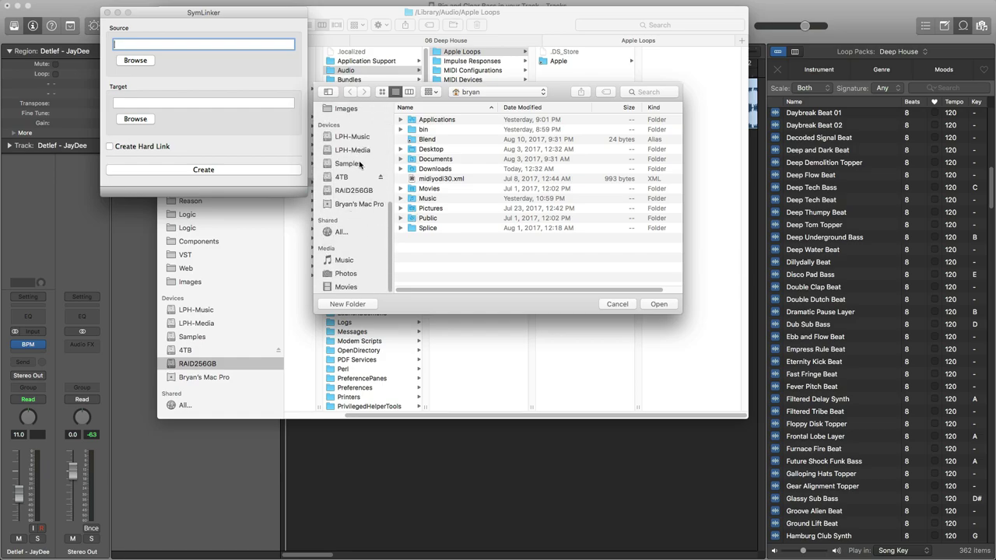
{"action": "left_click", "coordinate": [359, 164]}
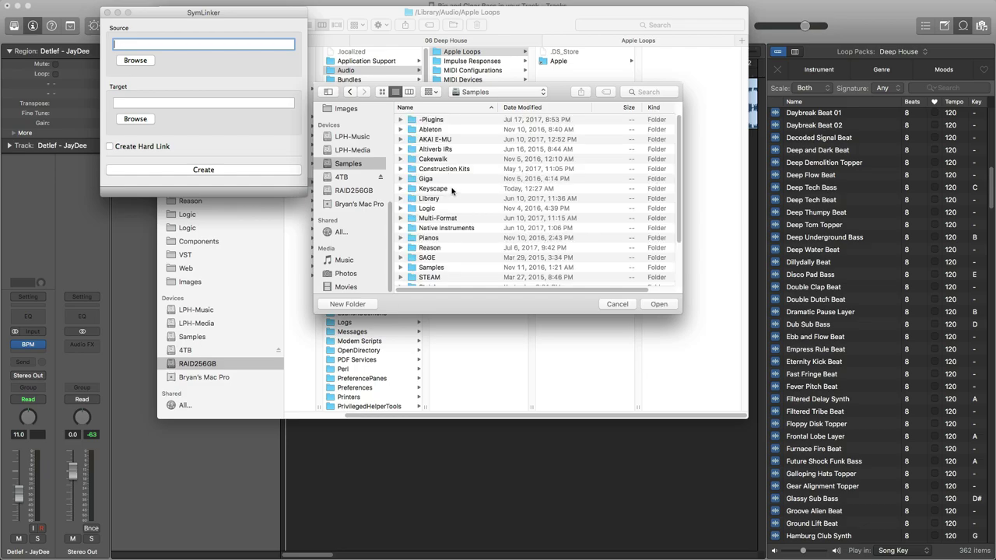
{"action": "double_click", "coordinate": [432, 209]}
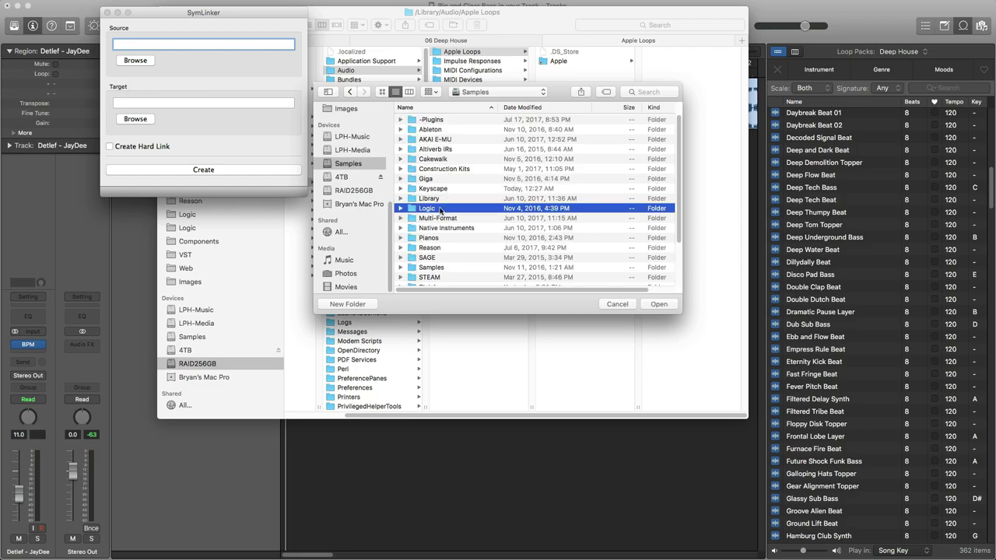
{"action": "left_click", "coordinate": [401, 149]}
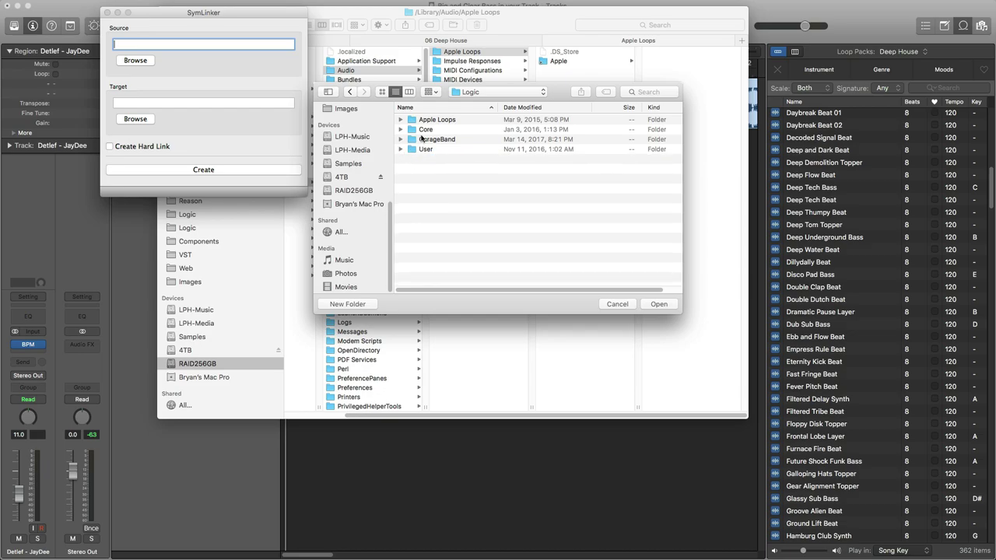
{"action": "left_click", "coordinate": [422, 120]}
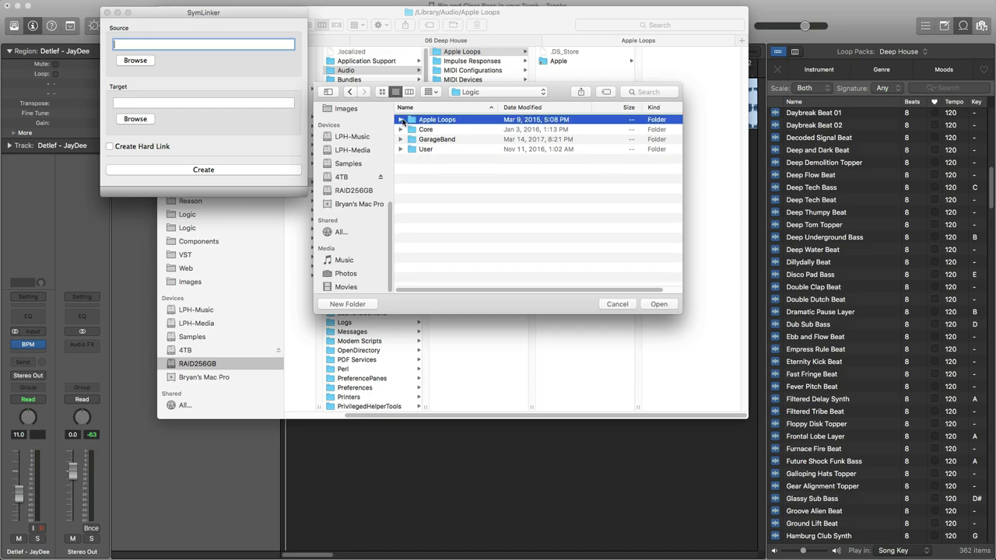
{"action": "left_click", "coordinate": [401, 120]}
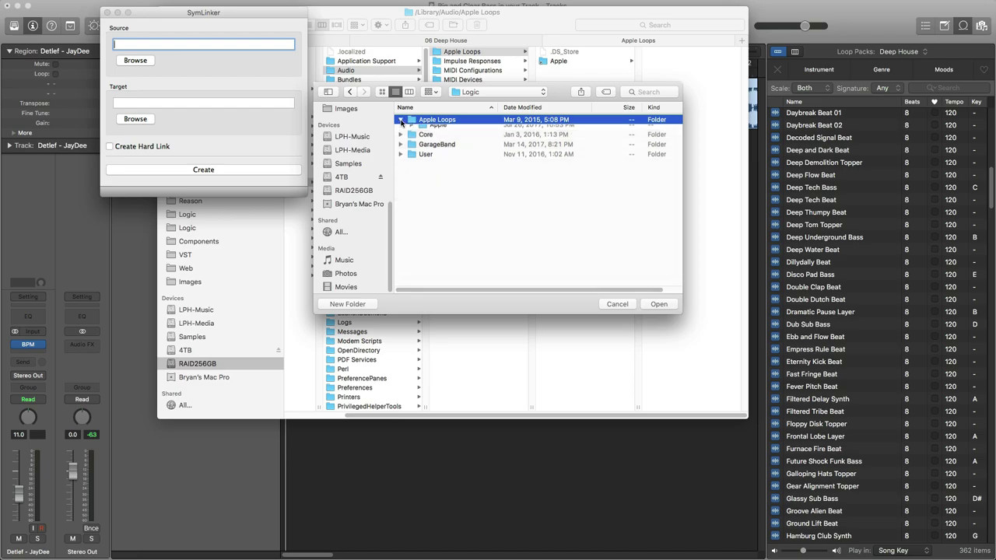
{"action": "left_click", "coordinate": [429, 130]}
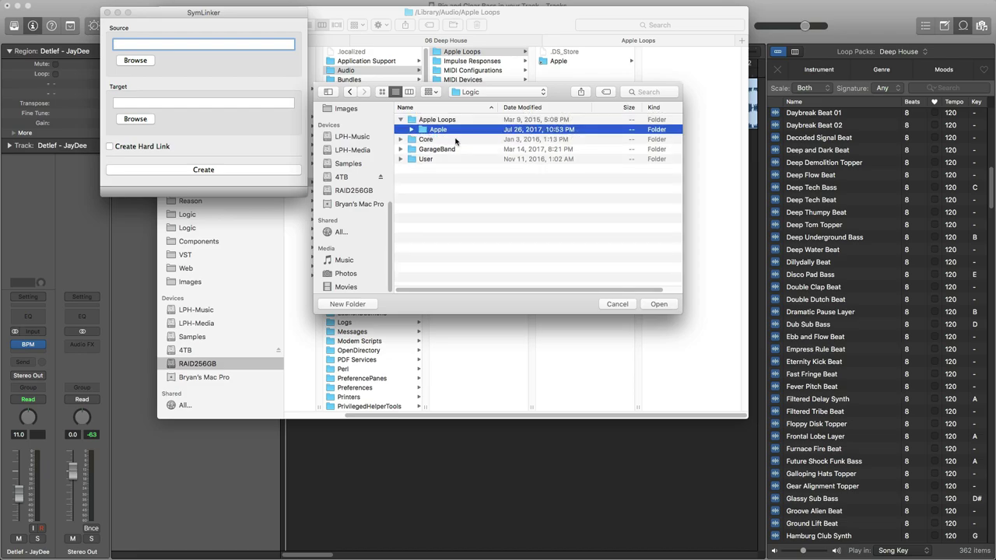
{"action": "left_click", "coordinate": [412, 129]}
{"action": "left_click", "coordinate": [412, 129]}
{"action": "left_click", "coordinate": [661, 306]}
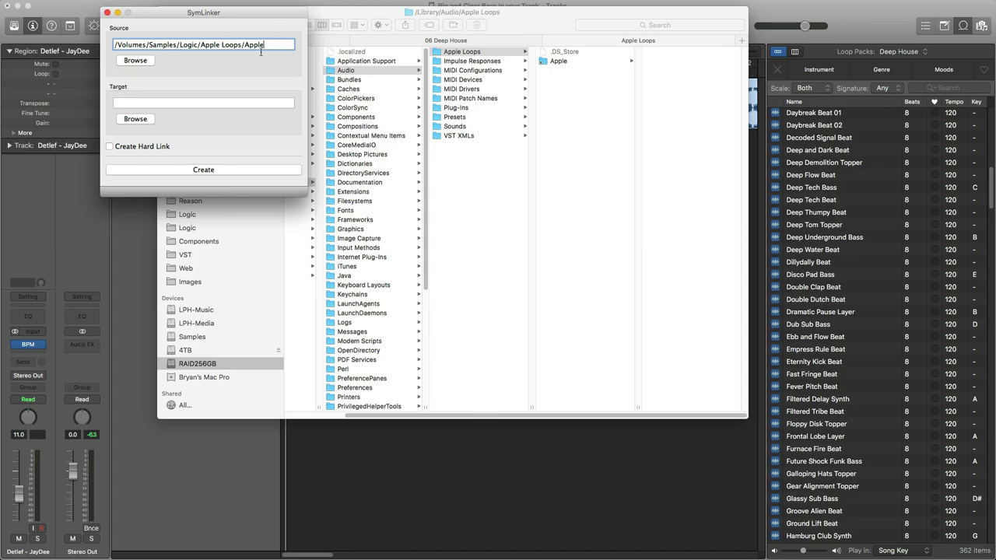
{"action": "left_click", "coordinate": [212, 102]}
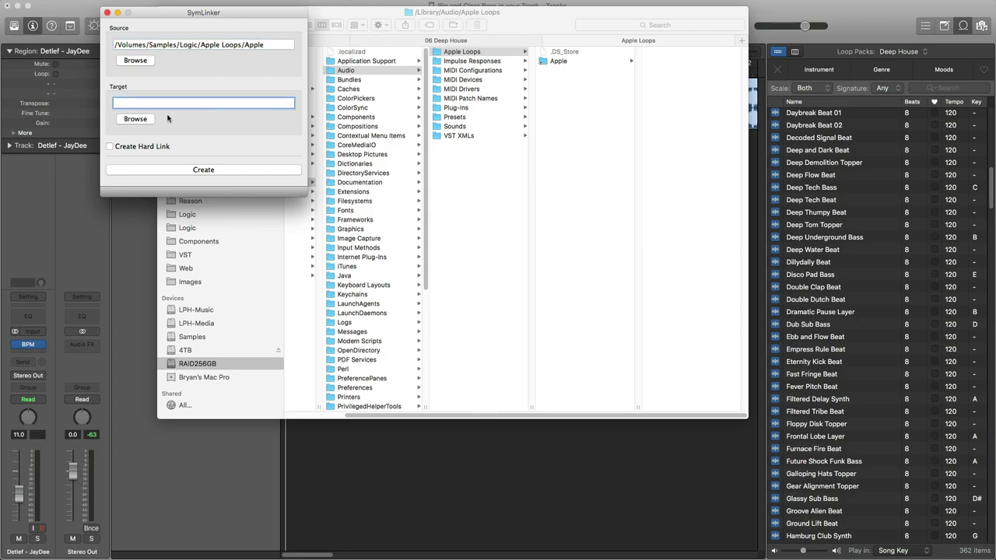
Step: Set the symbolic link's target to /Library/Audio/Apple Loops/Apple
{"action": "type", "text": "/Libr"}
{"action": "key", "text": "shift+Tab"}
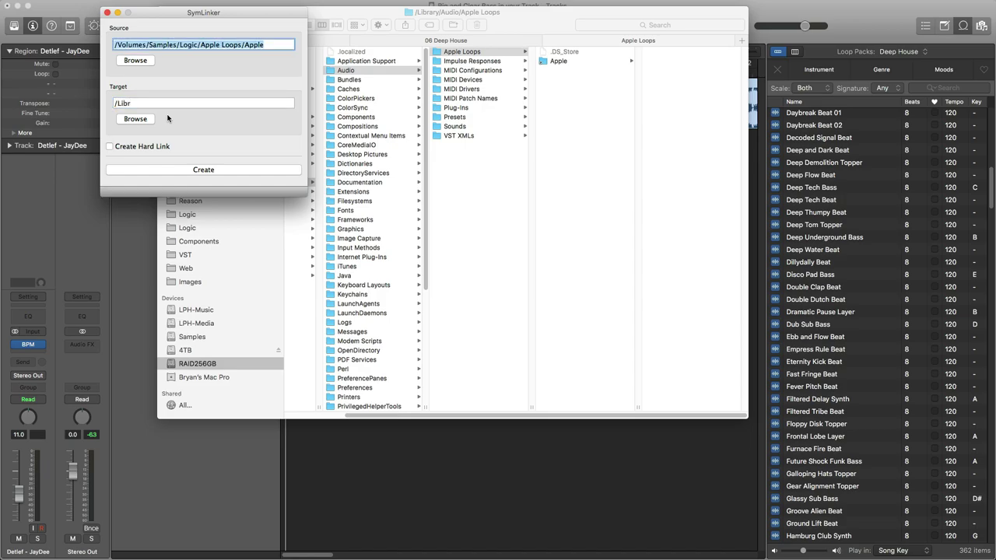
{"action": "left_click", "coordinate": [151, 103]}
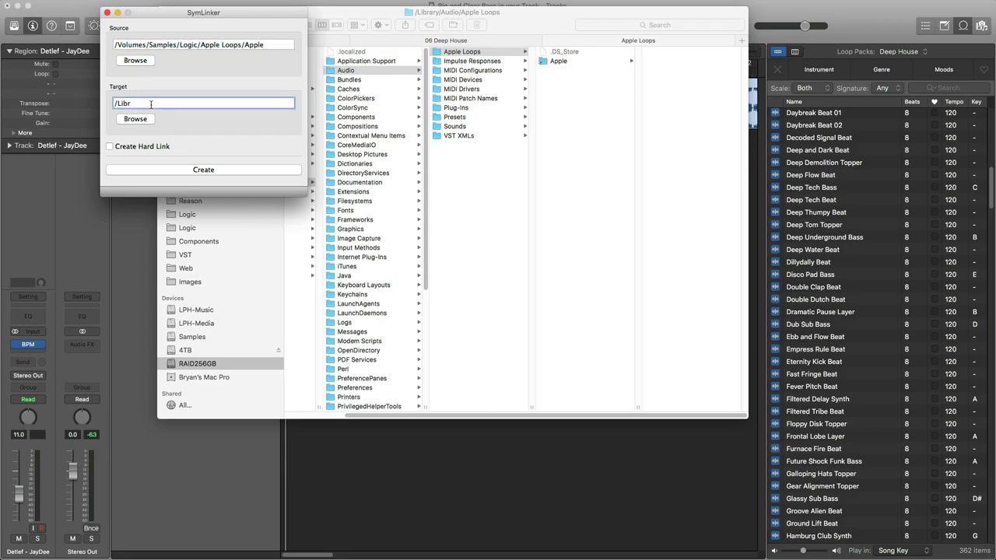
{"action": "type", "text": "ary"}
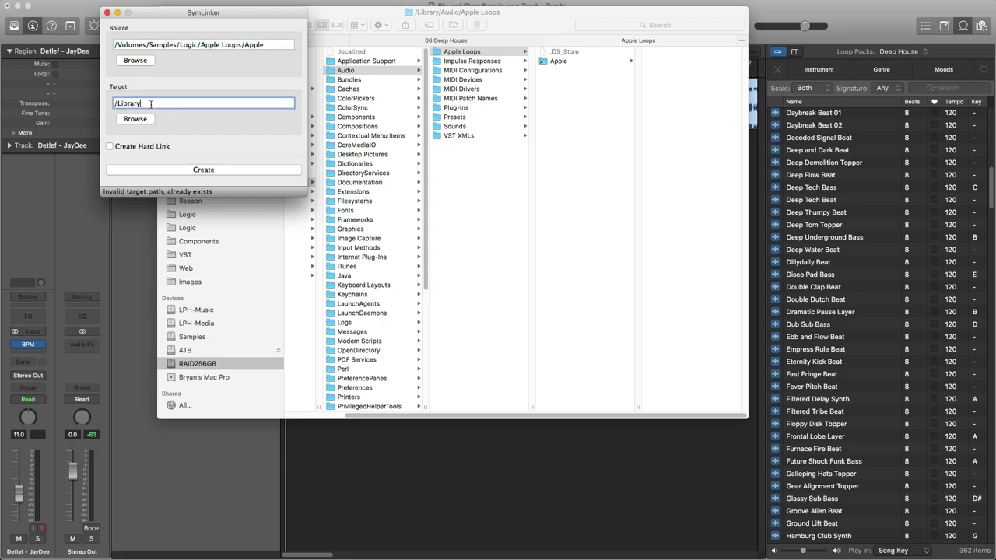
{"action": "type", "text": "/Audio/A"}
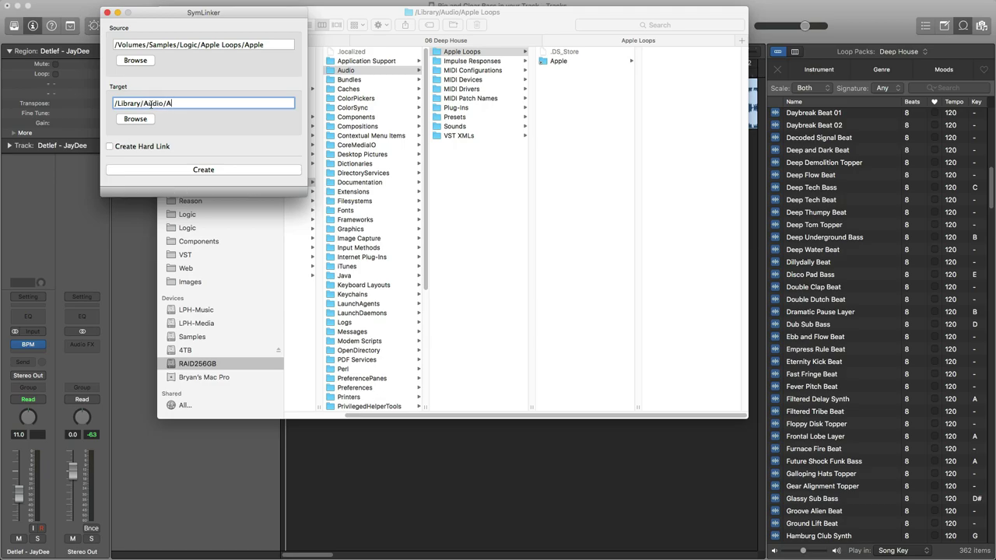
{"action": "type", "text": "pple Loops"}
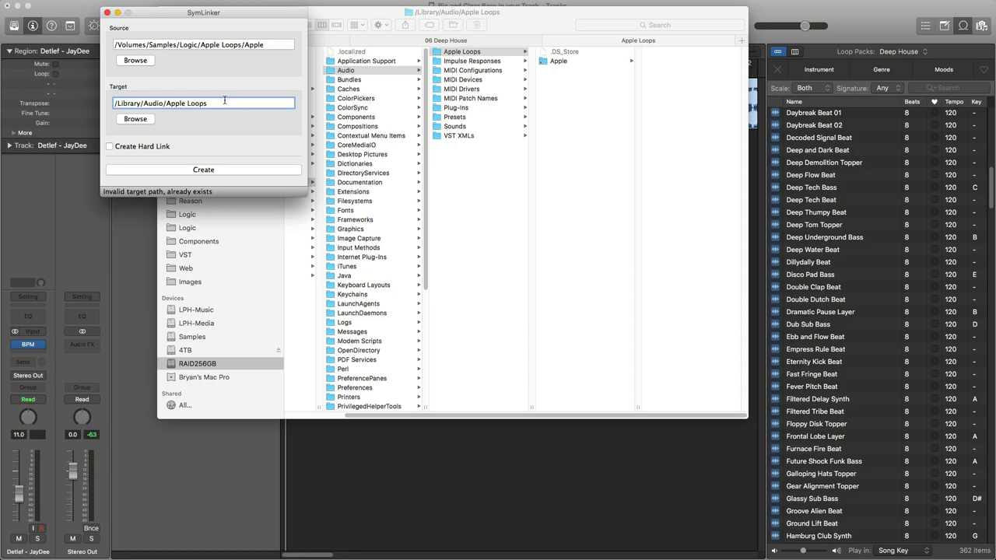
{"action": "type", "text": "/Apple"}
Step: Reposition the SymLinker window and close it without creating the link
{"action": "left_click_drag", "start_coordinate": [239, 19], "coordinate": [255, 18]}
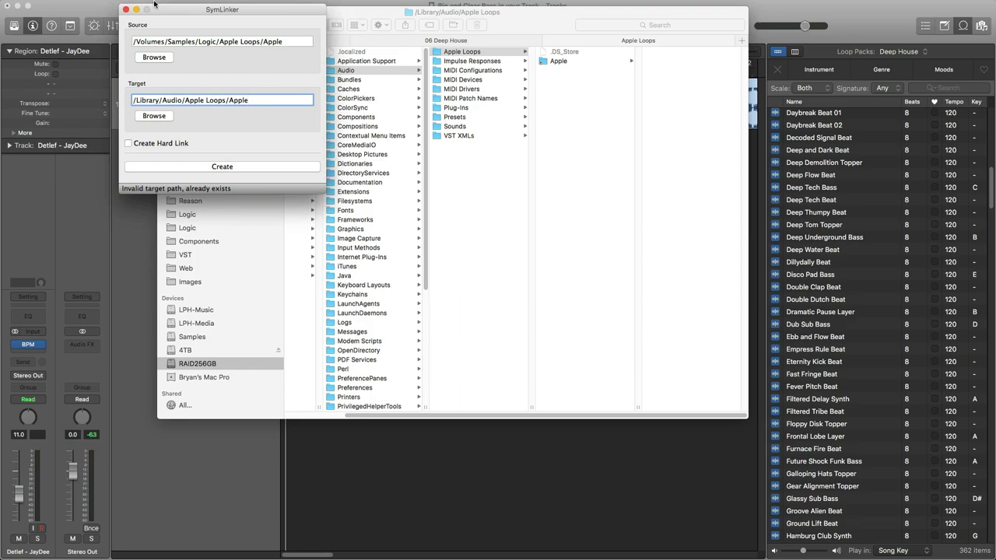
{"action": "left_click_drag", "start_coordinate": [168, 13], "coordinate": [206, 16]}
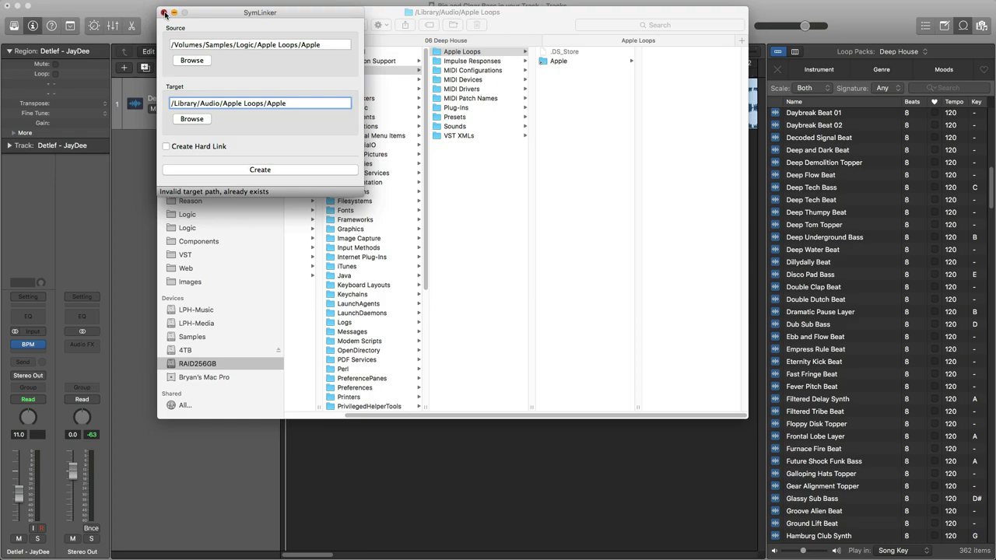
{"action": "left_click", "coordinate": [164, 12]}
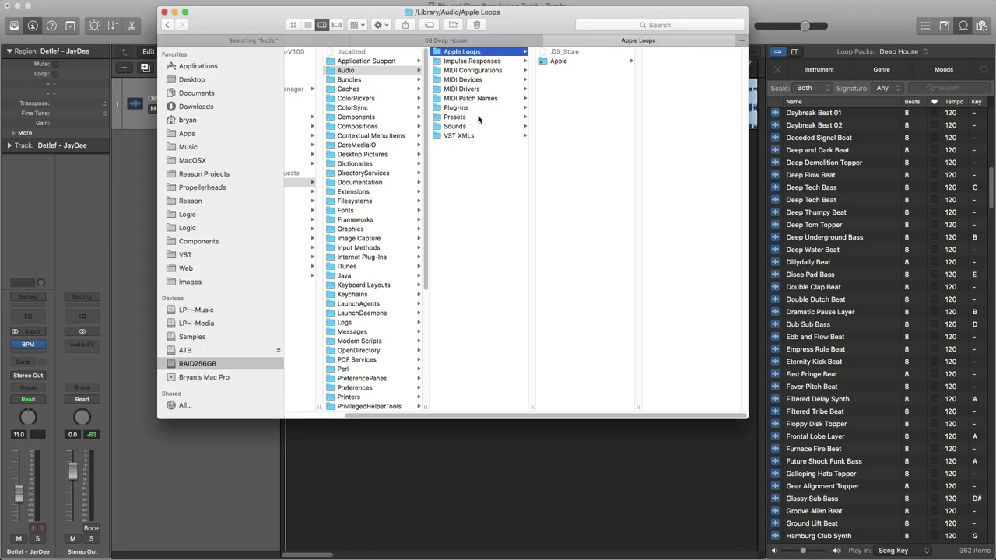
Step: Browse /Library/Application Support to GarageBand's Instrument Library folder
{"action": "left_click", "coordinate": [374, 61]}
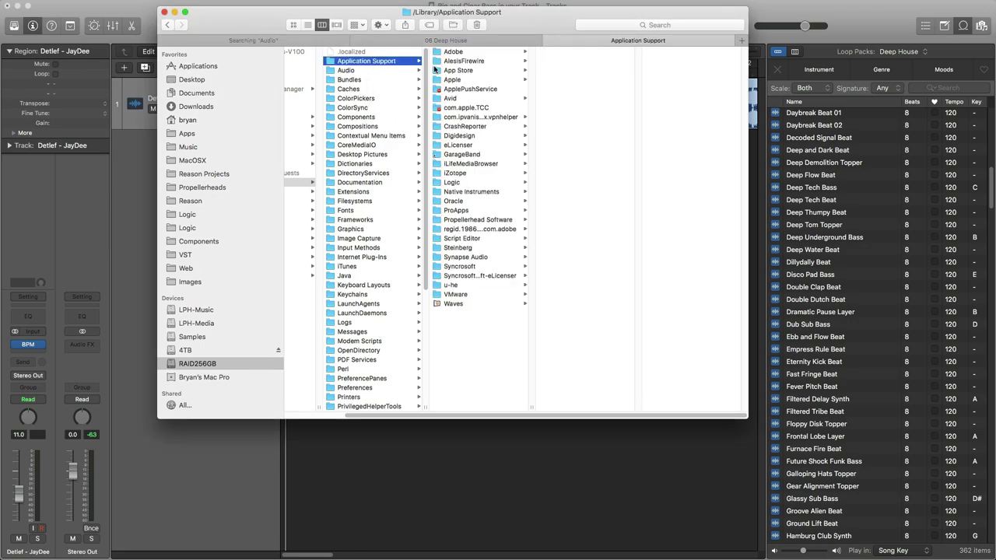
{"action": "left_click", "coordinate": [467, 155]}
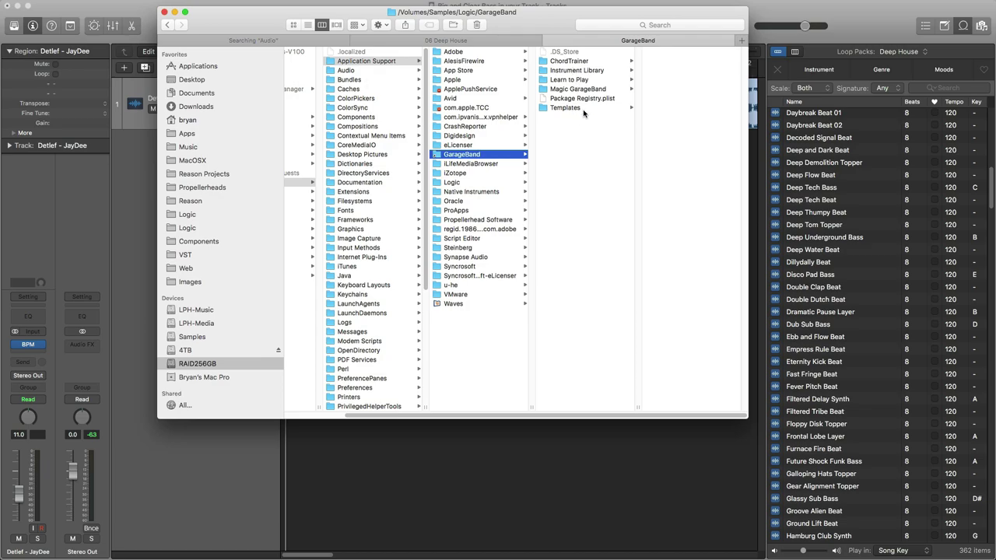
{"action": "left_click", "coordinate": [575, 71]}
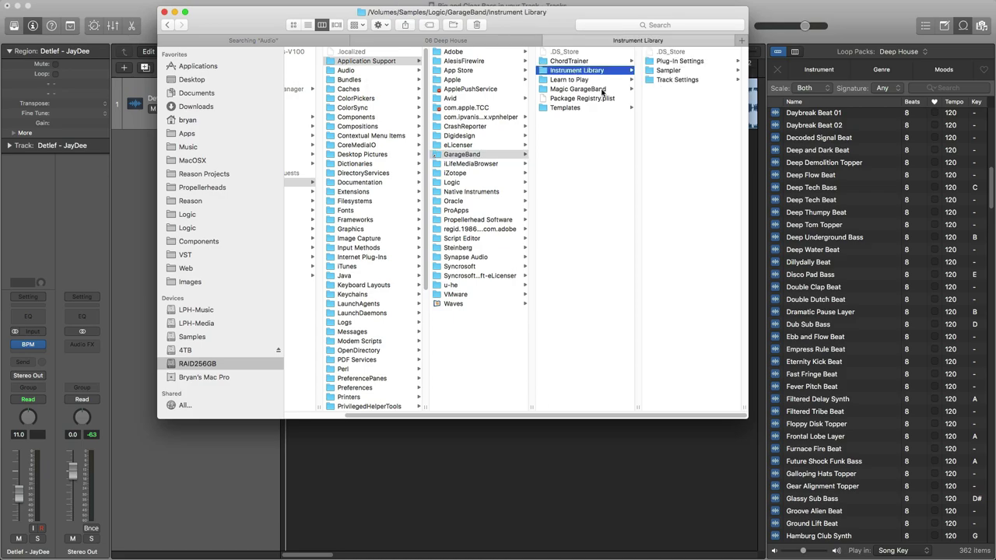
{"action": "right_click", "coordinate": [615, 70]}
{"action": "key", "text": "Escape"}
Step: Open the Sampler folder and look through its Sampler Instruments and Sampler Files subfolders
{"action": "left_click", "coordinate": [670, 71]}
{"action": "left_click", "coordinate": [678, 61]}
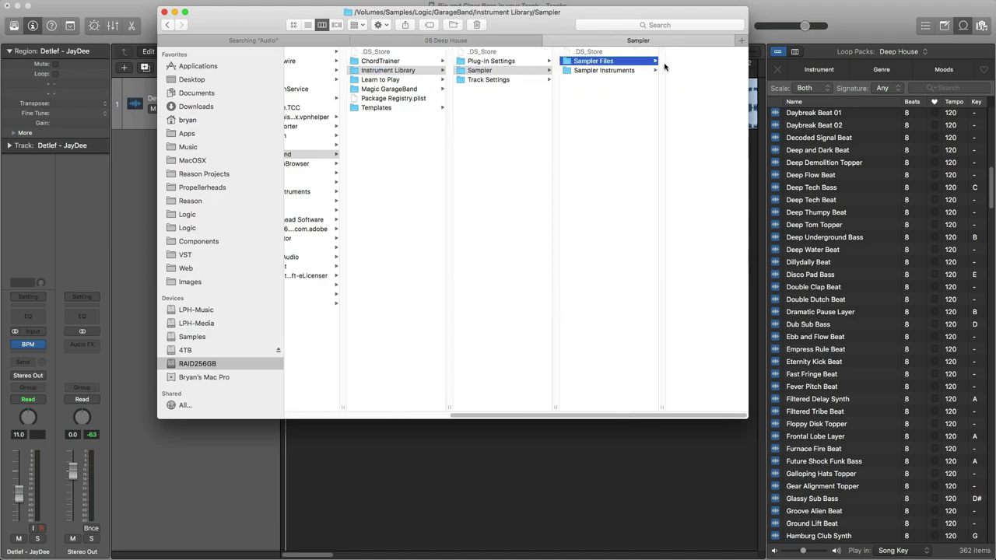
{"action": "left_click", "coordinate": [591, 71]}
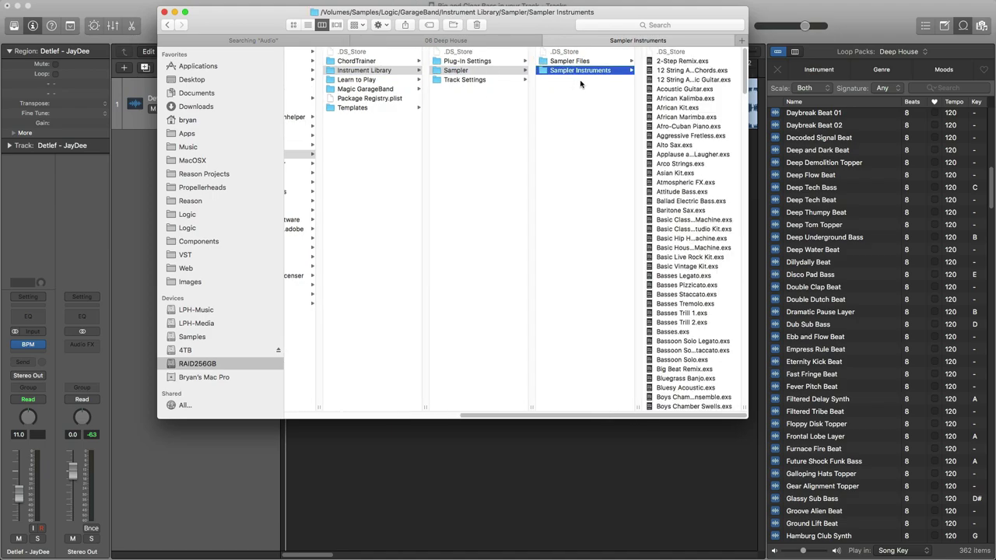
{"action": "left_click", "coordinate": [574, 63]}
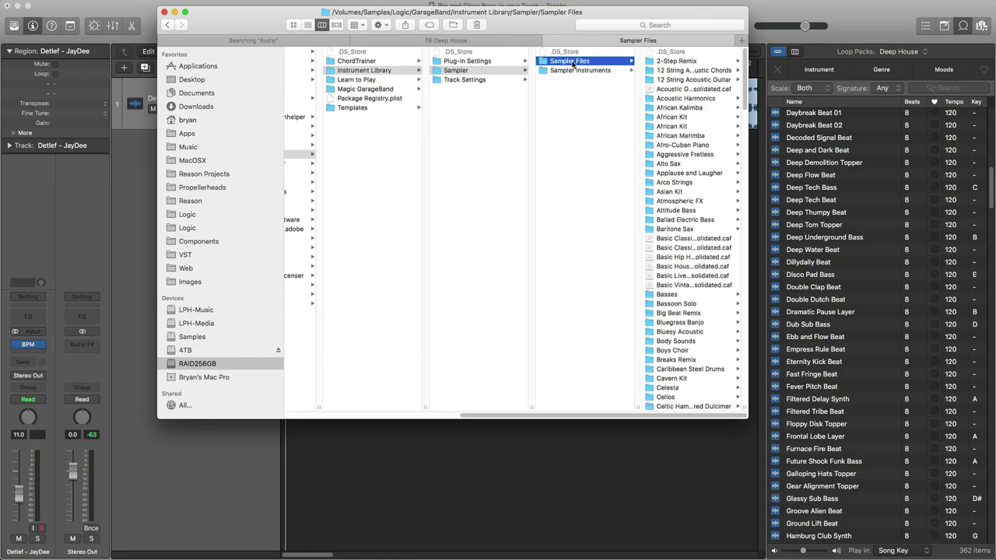
Step: Check the Sampler Files folder's size in its info window, then close that window
{"action": "right_click", "coordinate": [573, 63]}
{"action": "left_click", "coordinate": [600, 99]}
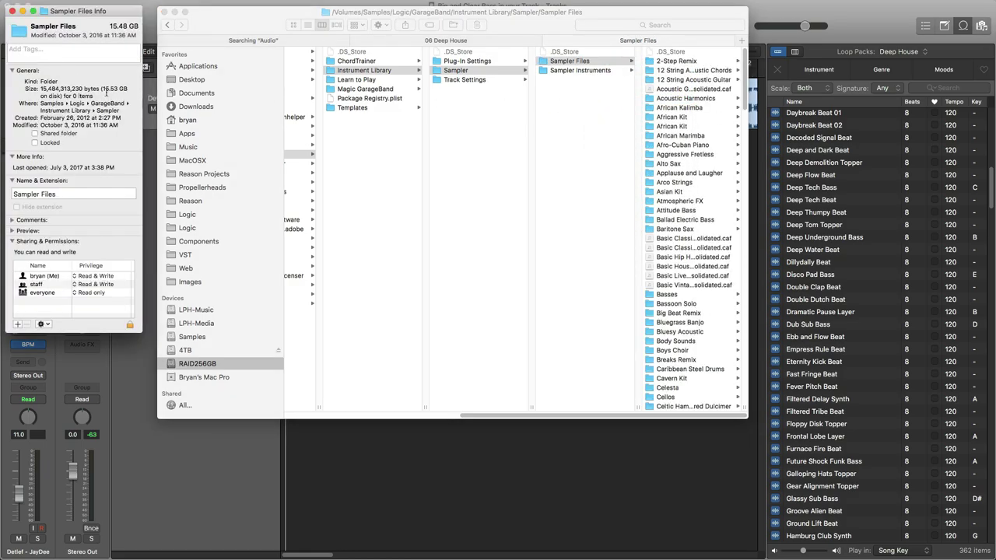
{"action": "left_click_drag", "start_coordinate": [16, 16], "coordinate": [334, 39]}
{"action": "left_click", "coordinate": [333, 32]}
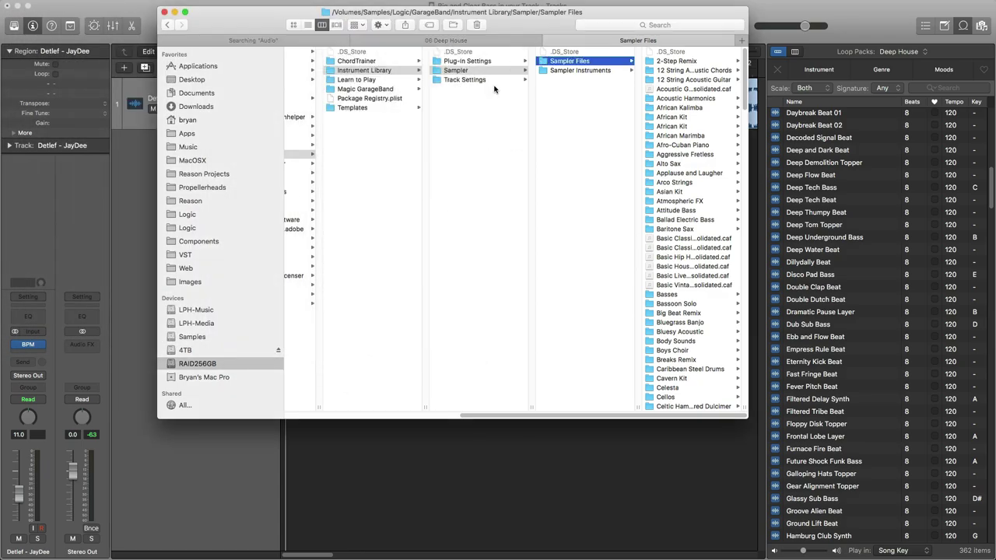
Step: Open Alchemy Samples in Application Support's Logic folder, check the alias's info and close the info window
{"action": "left_click_drag", "start_coordinate": [655, 418], "coordinate": [483, 418]}
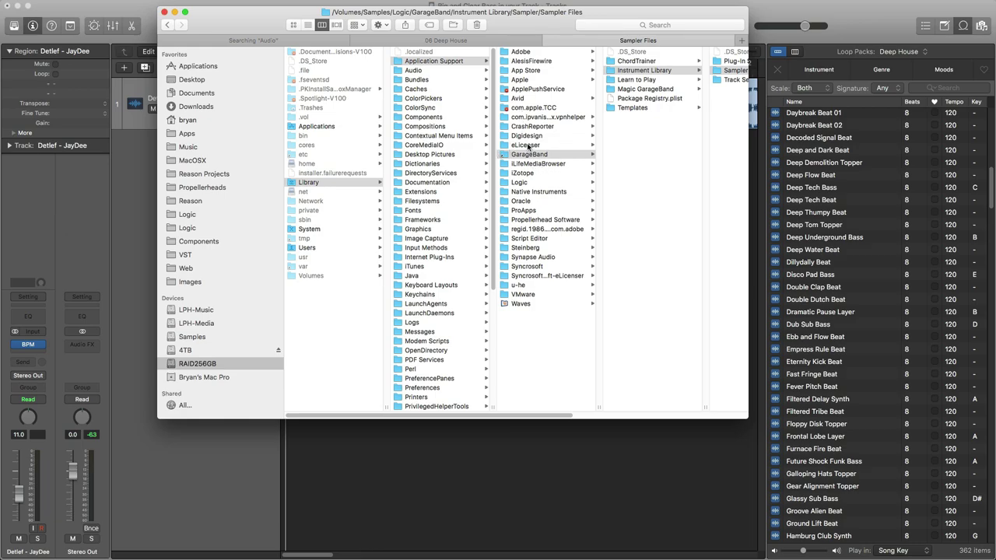
{"action": "left_click", "coordinate": [531, 182]}
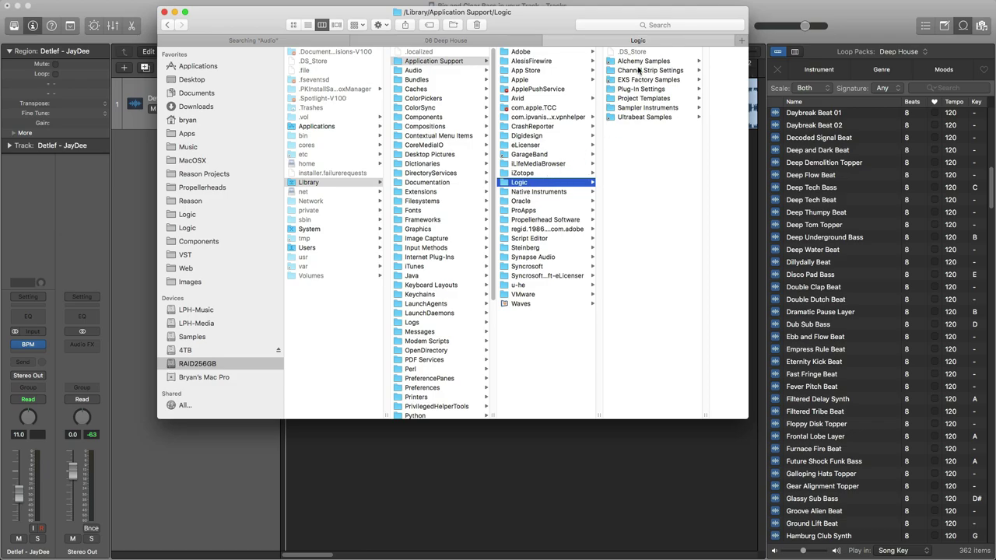
{"action": "left_click", "coordinate": [638, 62]}
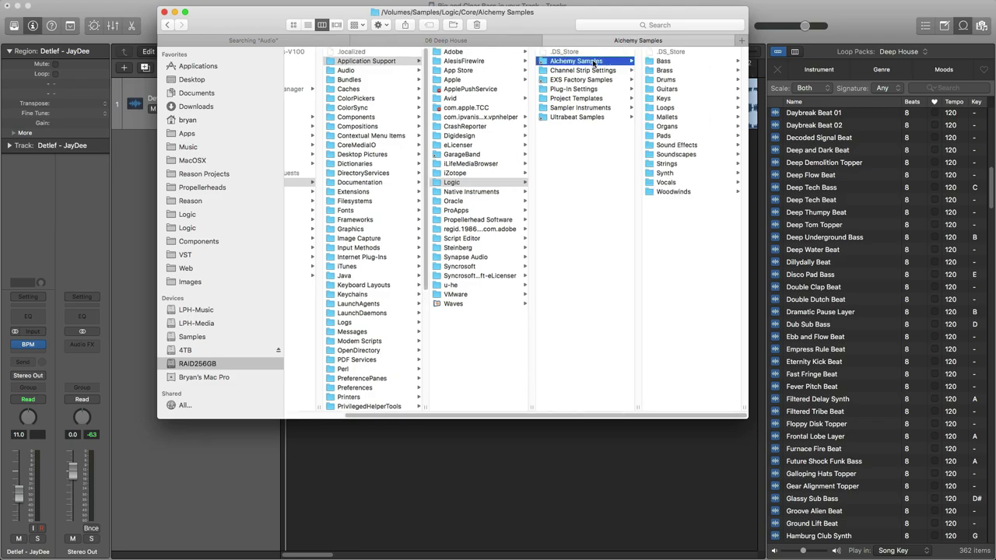
{"action": "right_click", "coordinate": [581, 67]}
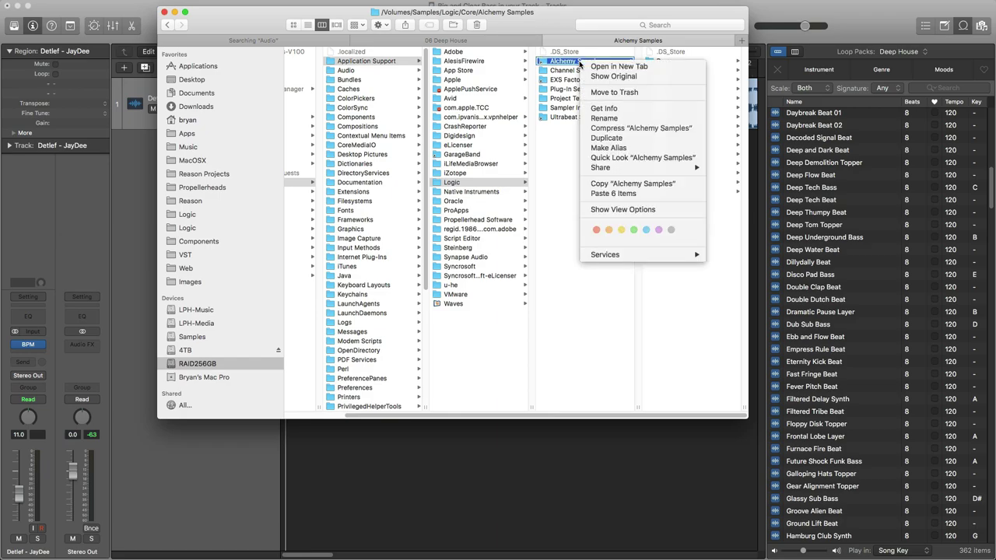
{"action": "left_click", "coordinate": [617, 109]}
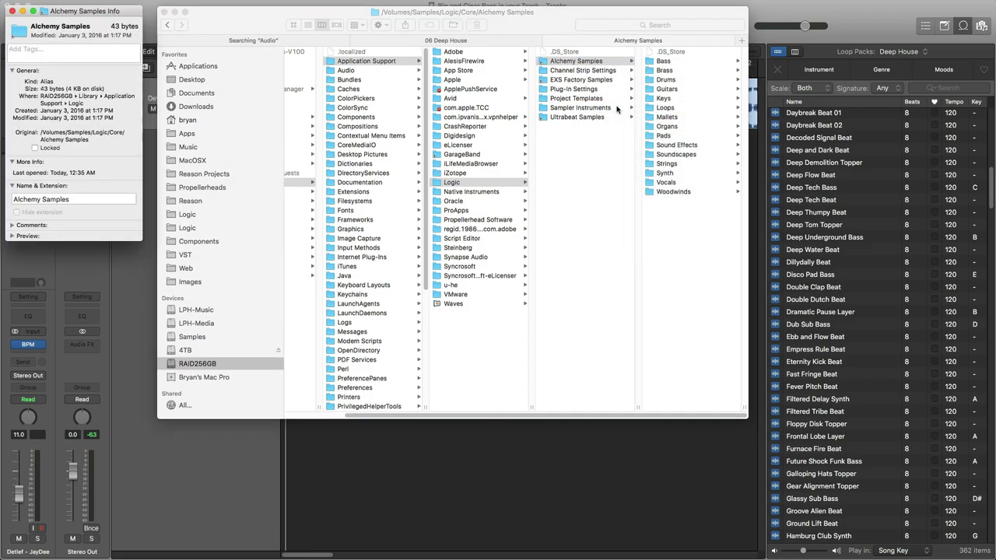
{"action": "left_click", "coordinate": [12, 11]}
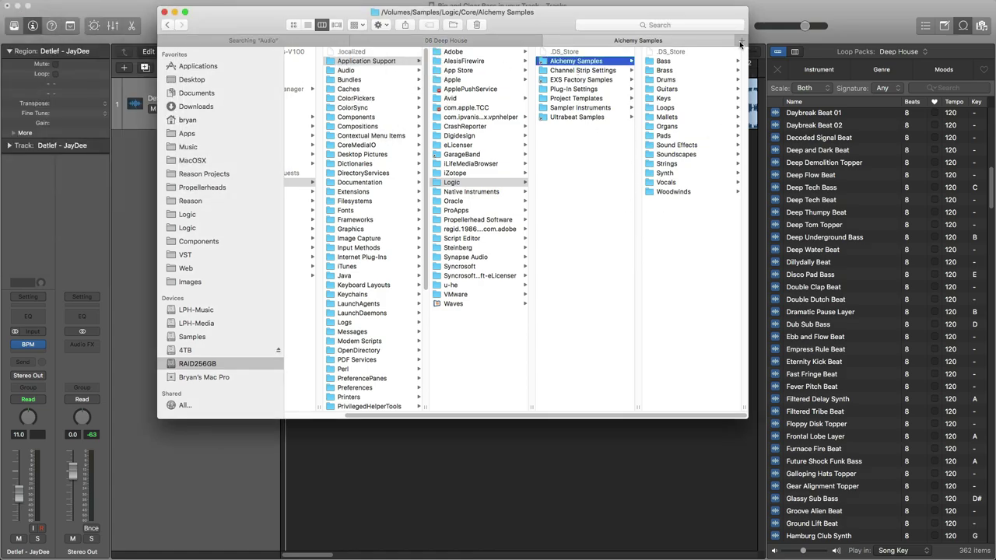
Step: In a new Finder tab, browse the Samples drive to the Logic/Core folder
{"action": "left_click", "coordinate": [741, 40]}
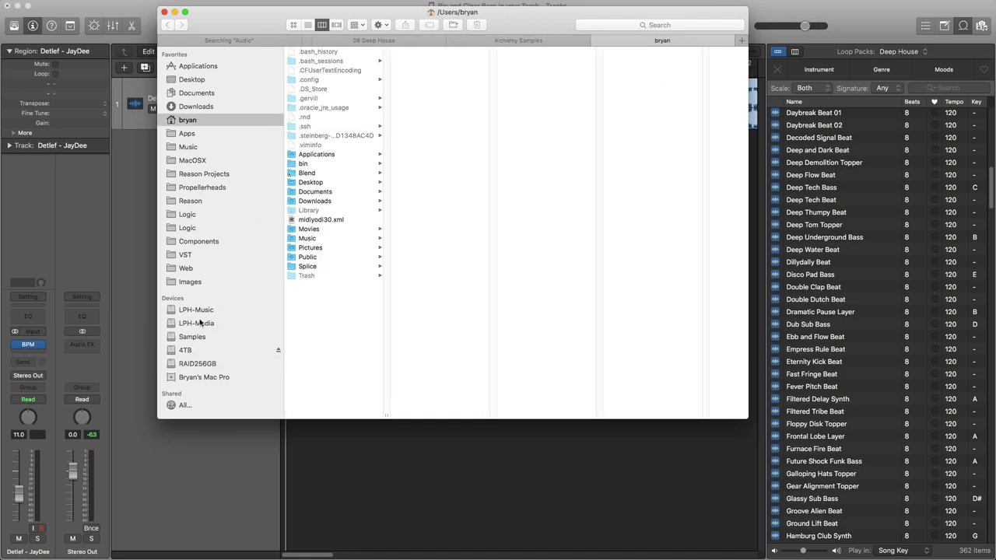
{"action": "left_click", "coordinate": [194, 337]}
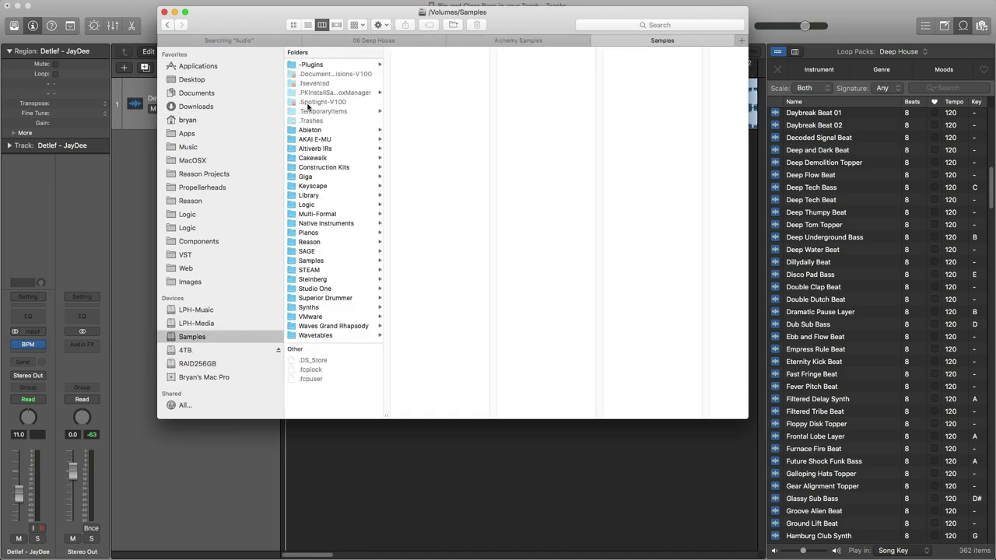
{"action": "left_click", "coordinate": [313, 206]}
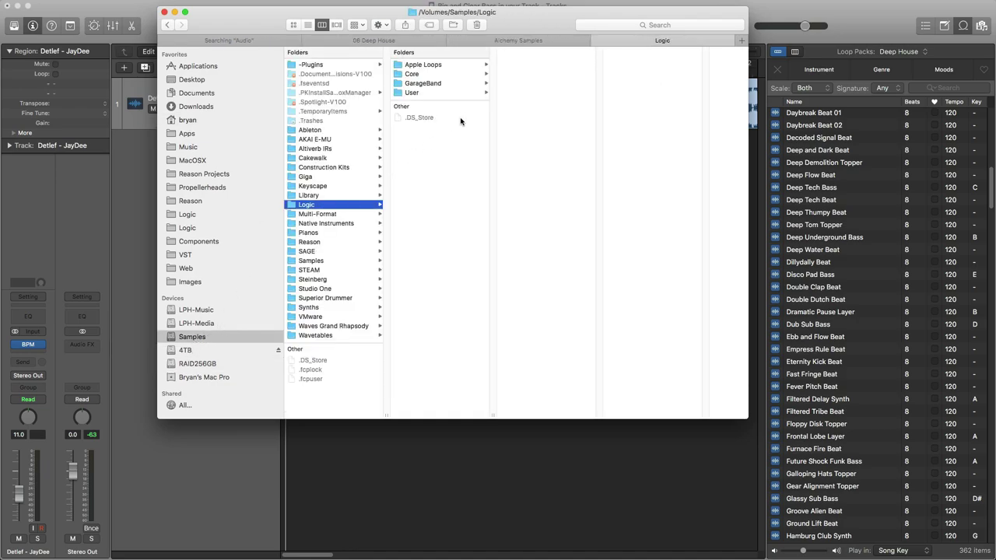
{"action": "left_click", "coordinate": [420, 75]}
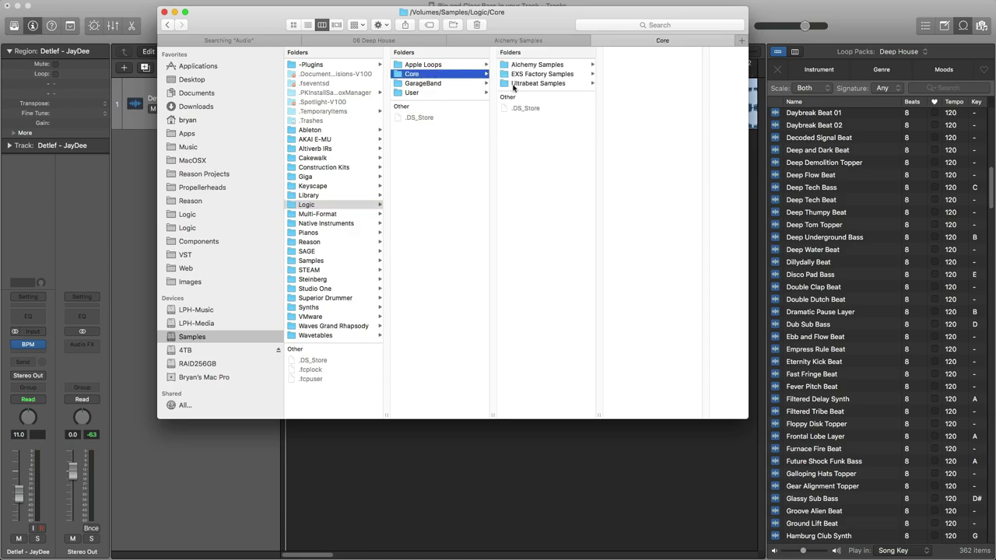
Step: Show the info of the Alchemy Samples, EXS Factory Samples and Ultrabeat Samples folders to compare their sizes
{"action": "right_click", "coordinate": [524, 68]}
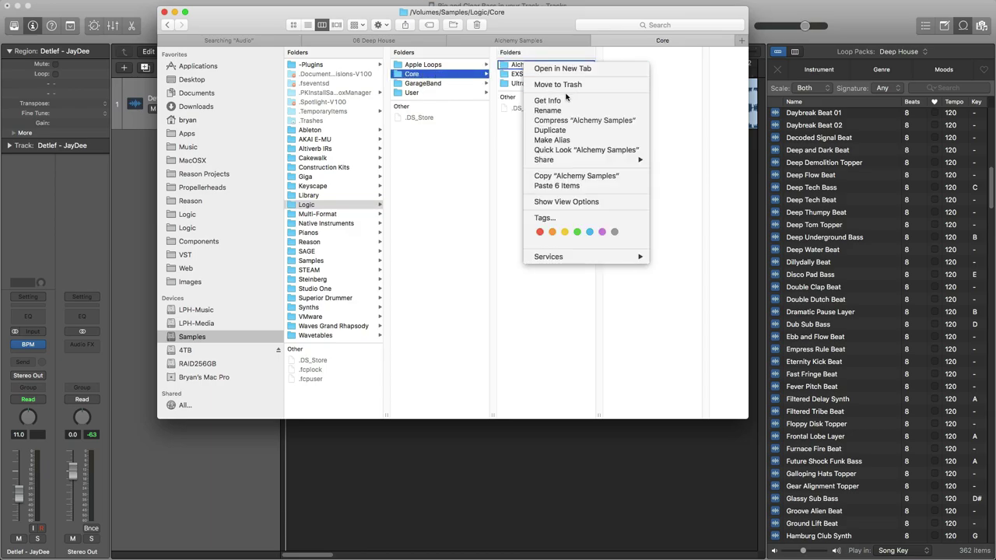
{"action": "left_click", "coordinate": [685, 101]}
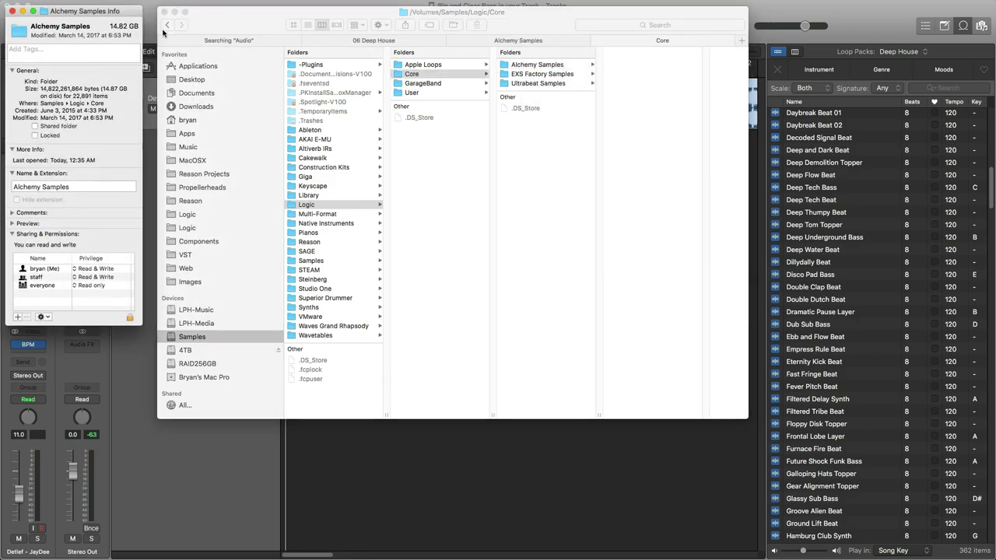
{"action": "left_click_drag", "start_coordinate": [104, 13], "coordinate": [135, 12]}
{"action": "right_click", "coordinate": [536, 74]}
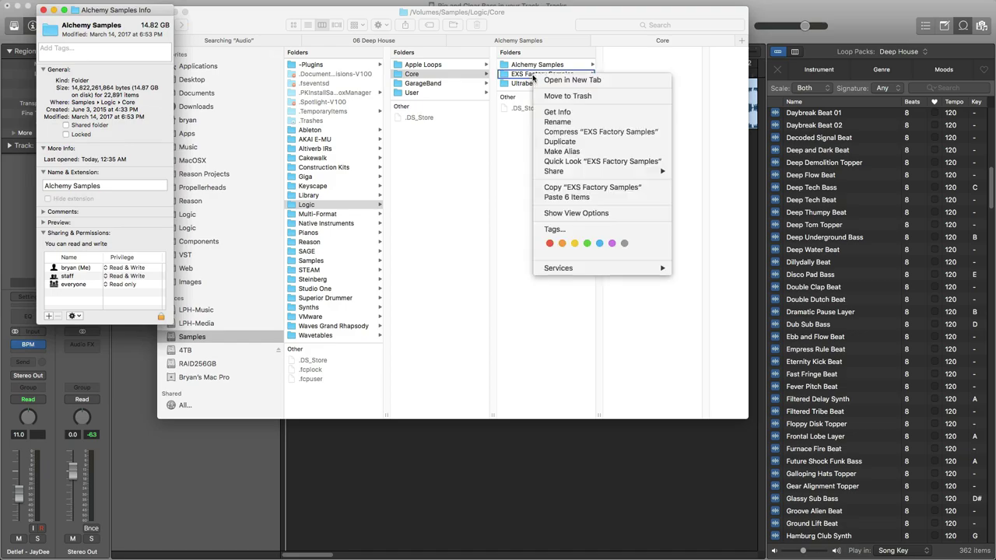
{"action": "left_click", "coordinate": [558, 114]}
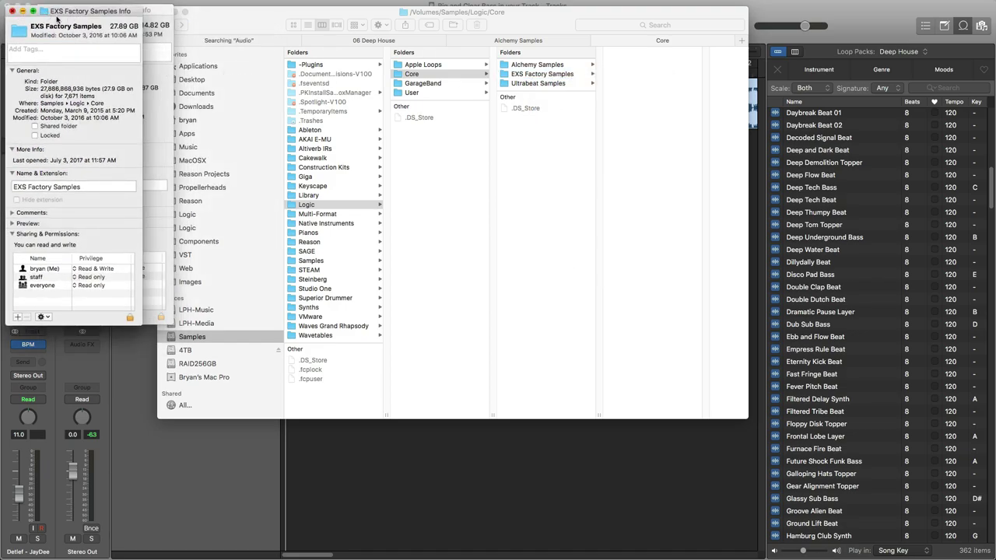
{"action": "left_click", "coordinate": [554, 84]}
{"action": "right_click", "coordinate": [555, 84]}
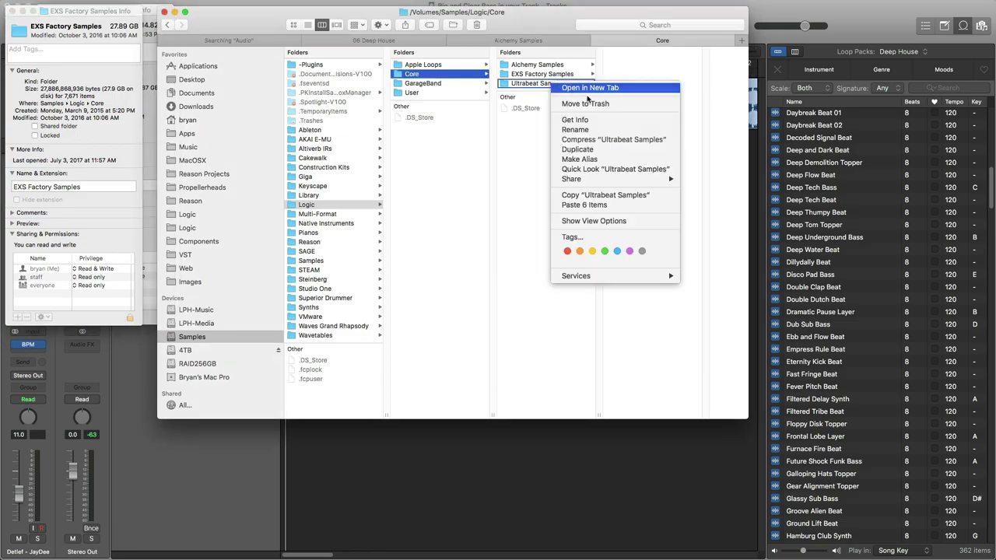
{"action": "left_click", "coordinate": [590, 120]}
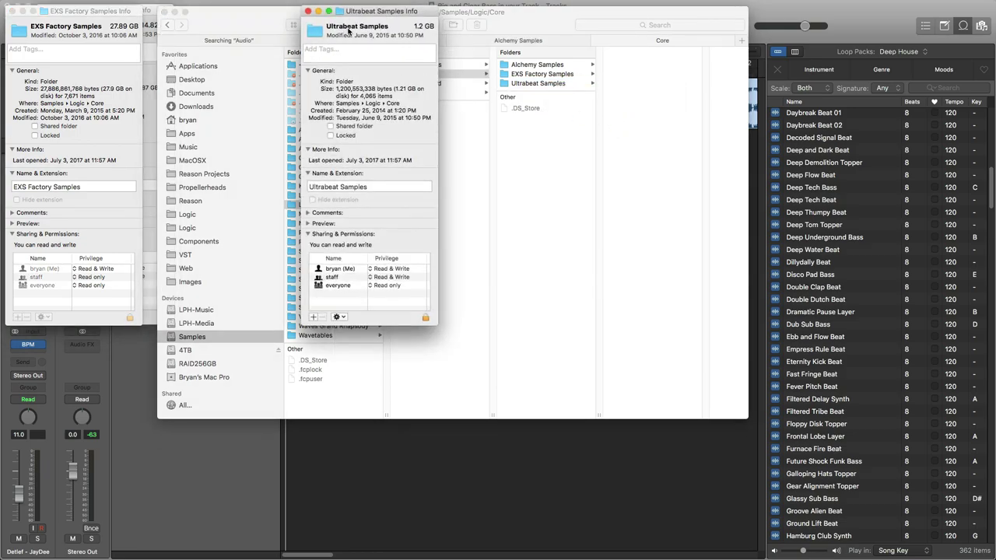
Step: Close the three folder info windows and move the Finder window down to uncover Logic's transport bar
{"action": "left_click", "coordinate": [307, 11]}
{"action": "left_click", "coordinate": [12, 10]}
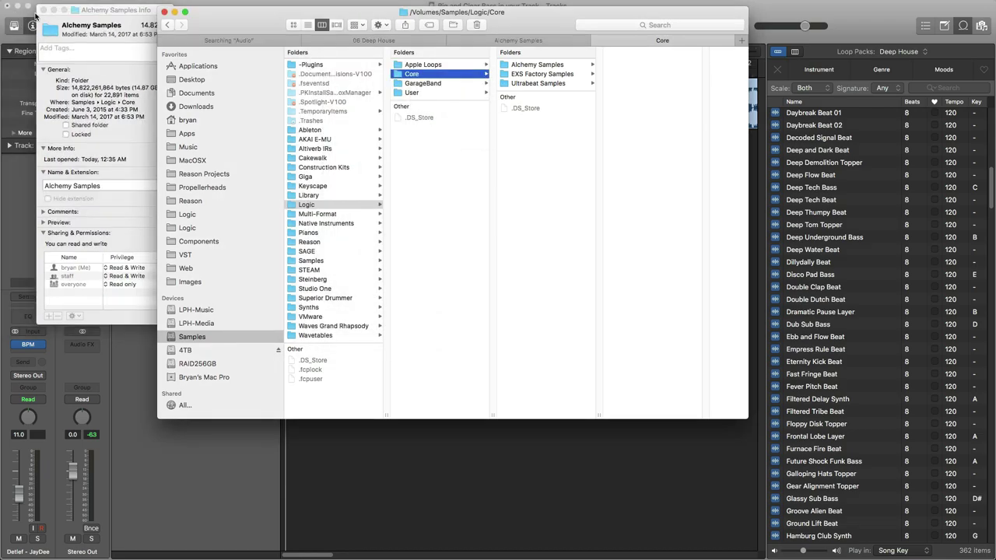
{"action": "left_click", "coordinate": [43, 10]}
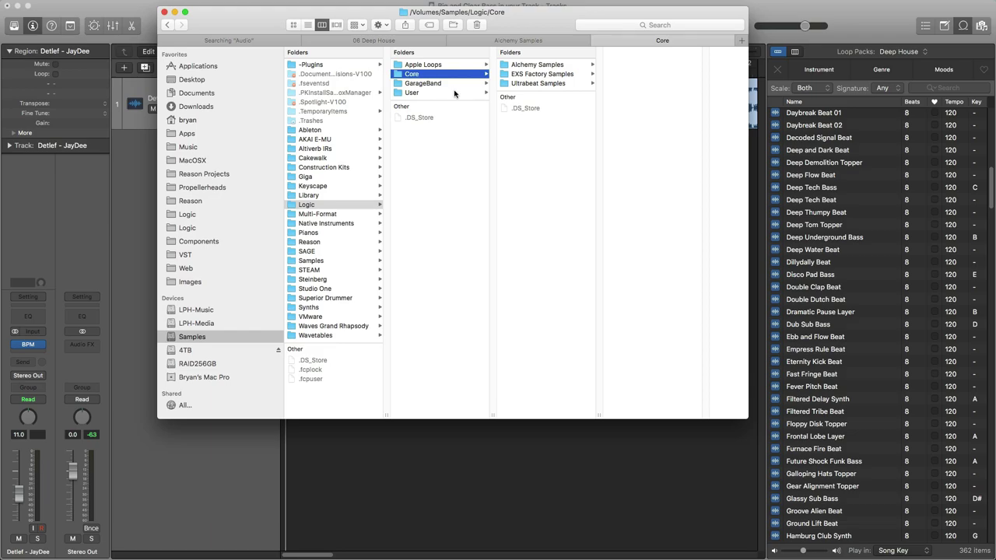
{"action": "left_click_drag", "start_coordinate": [523, 19], "coordinate": [522, 53]}
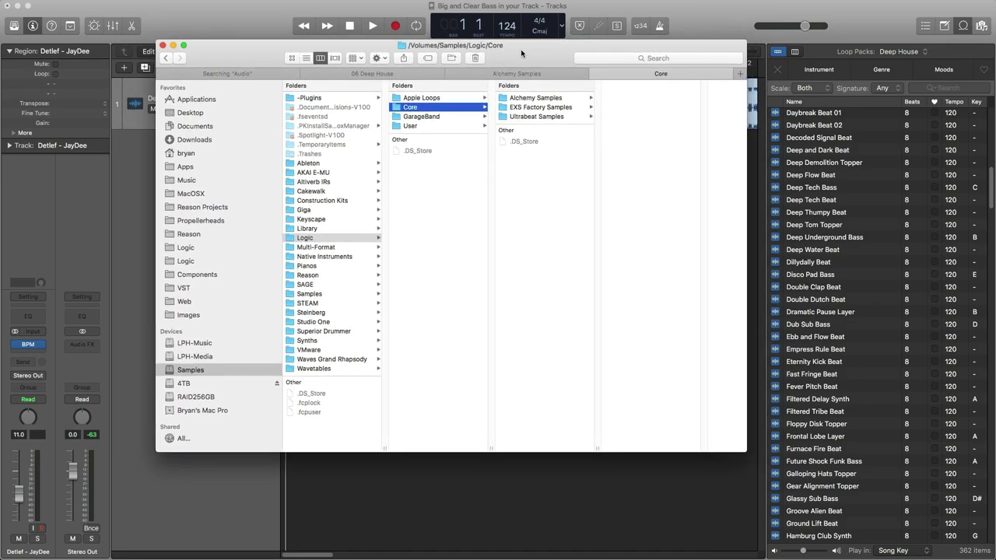
{"action": "left_click_drag", "start_coordinate": [510, 52], "coordinate": [521, 70]}
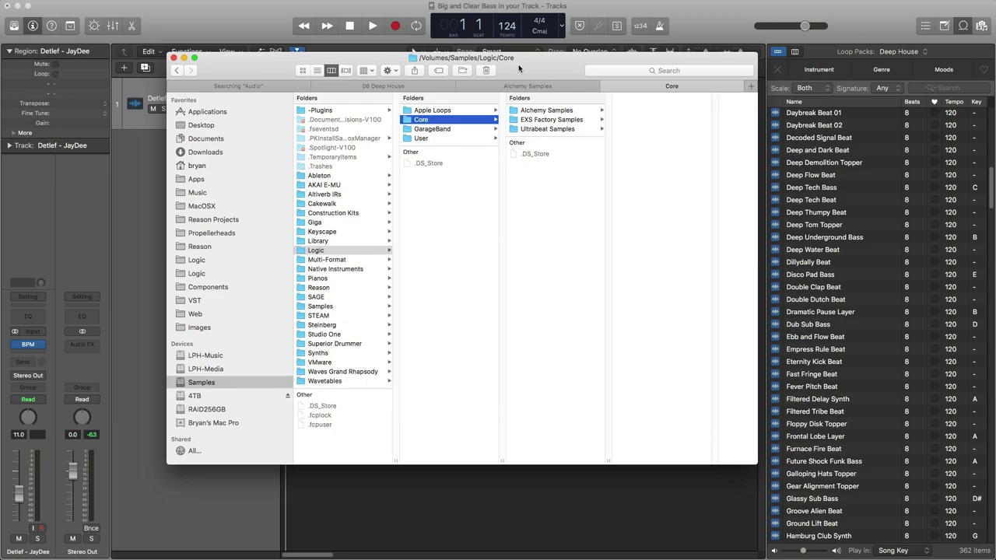
{"action": "left_click_drag", "start_coordinate": [529, 69], "coordinate": [533, 64]}
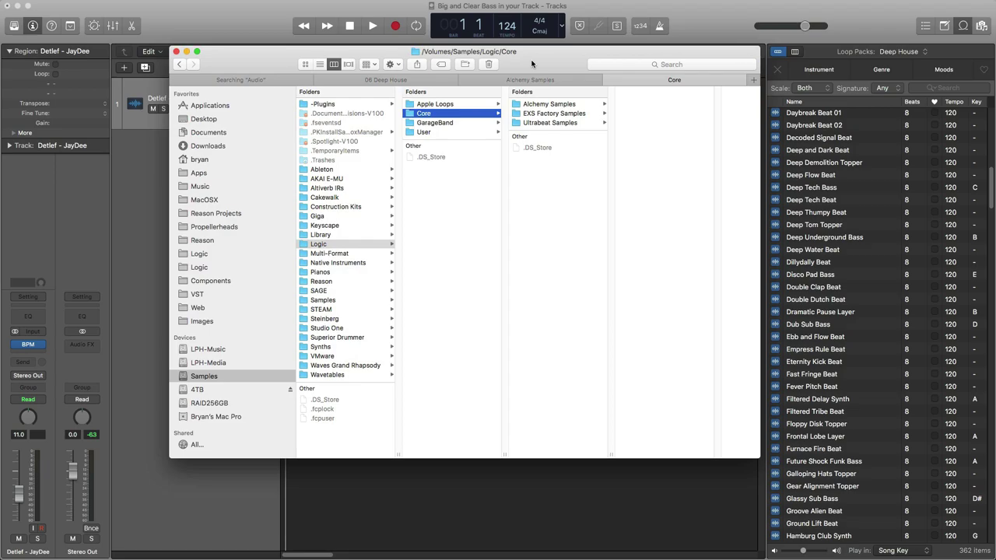
{"action": "mouse_move", "coordinate": [538, 53]}
{"action": "left_mouse_down"}
{"action": "mouse_move", "coordinate": [532, 47]}
{"action": "mouse_move", "coordinate": [539, 51]}
{"action": "left_mouse_up"}
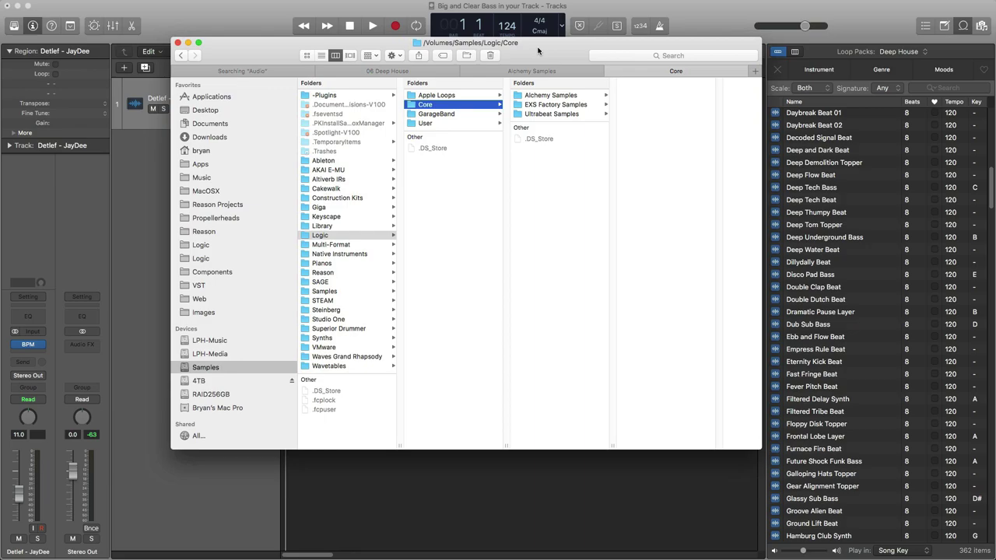
{"action": "left_click_drag", "start_coordinate": [538, 51], "coordinate": [545, 40]}
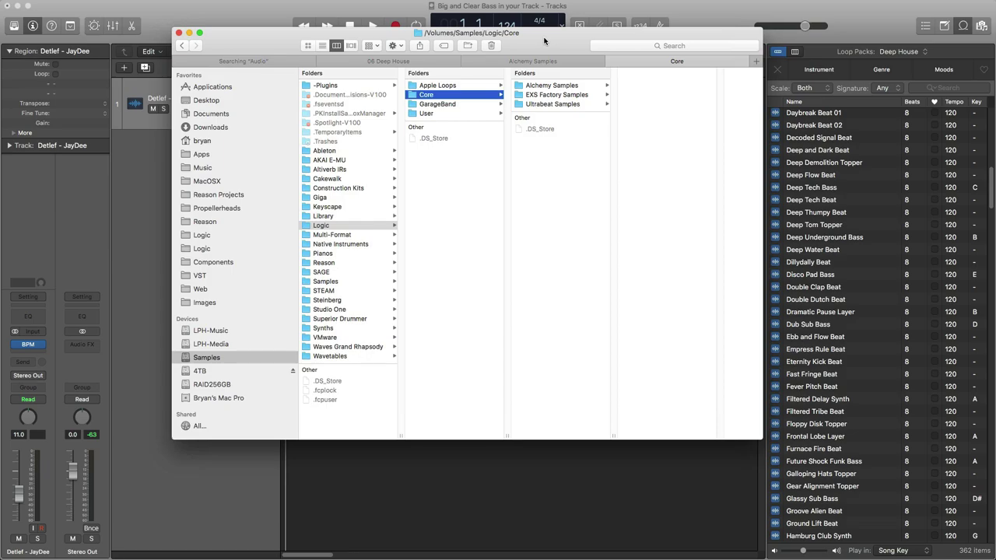
{"action": "left_click_drag", "start_coordinate": [538, 41], "coordinate": [566, 43]}
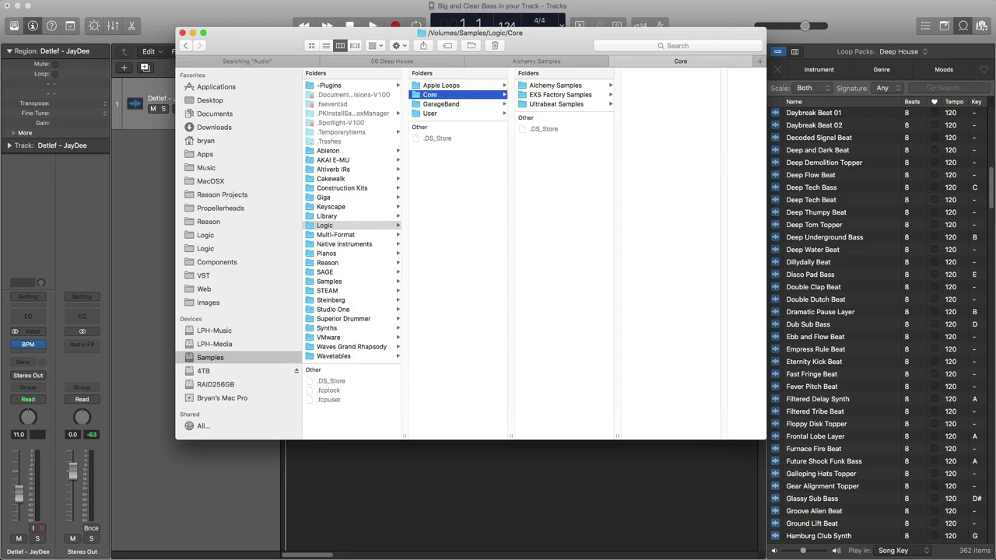
Step: Switch to the terminal showing the ln -s command for Alchemy Samples and move its window clear of the Core folder listing
{"action": "key", "text": "super+Tab"}
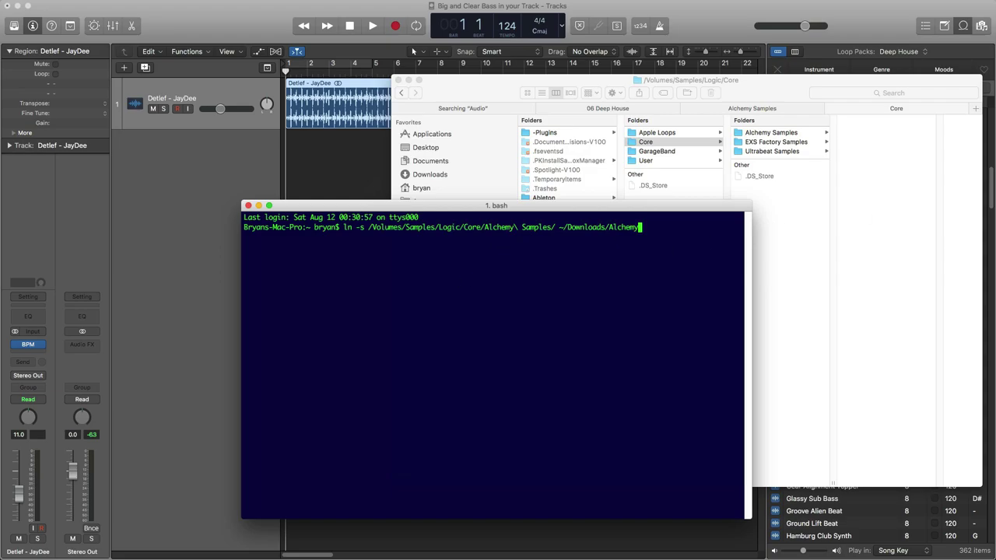
{"action": "key", "text": "super+Tab"}
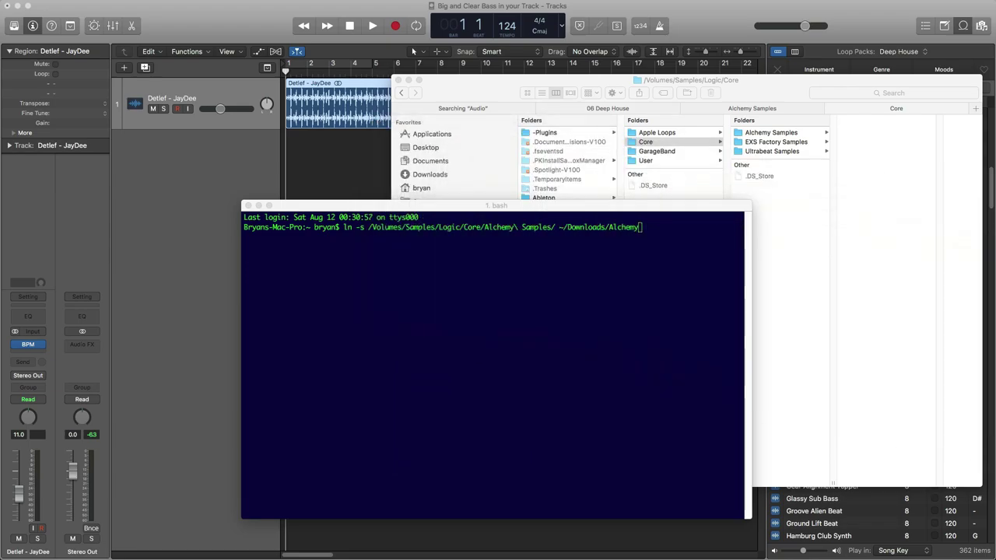
{"action": "left_click_drag", "start_coordinate": [409, 207], "coordinate": [375, 165]}
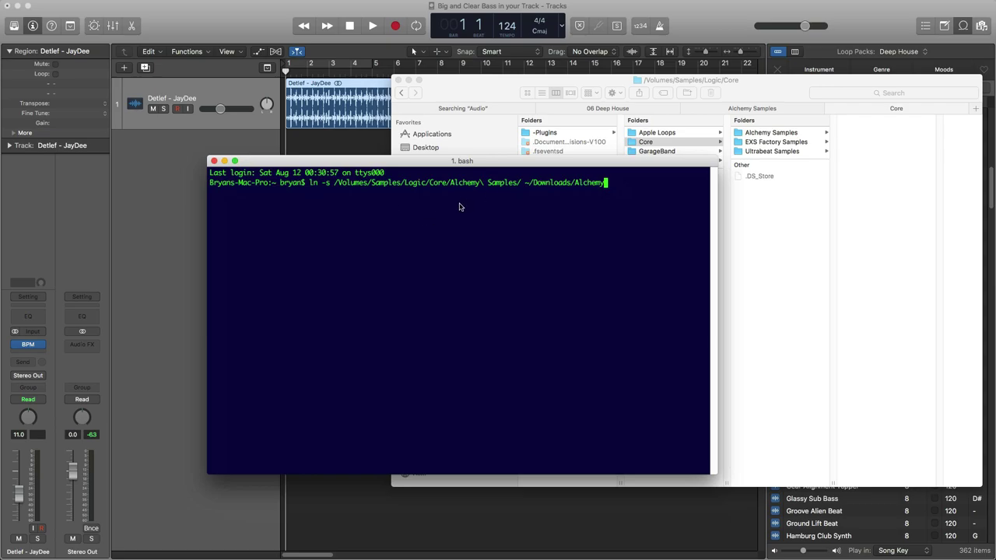
{"action": "left_click_drag", "start_coordinate": [421, 162], "coordinate": [399, 134]}
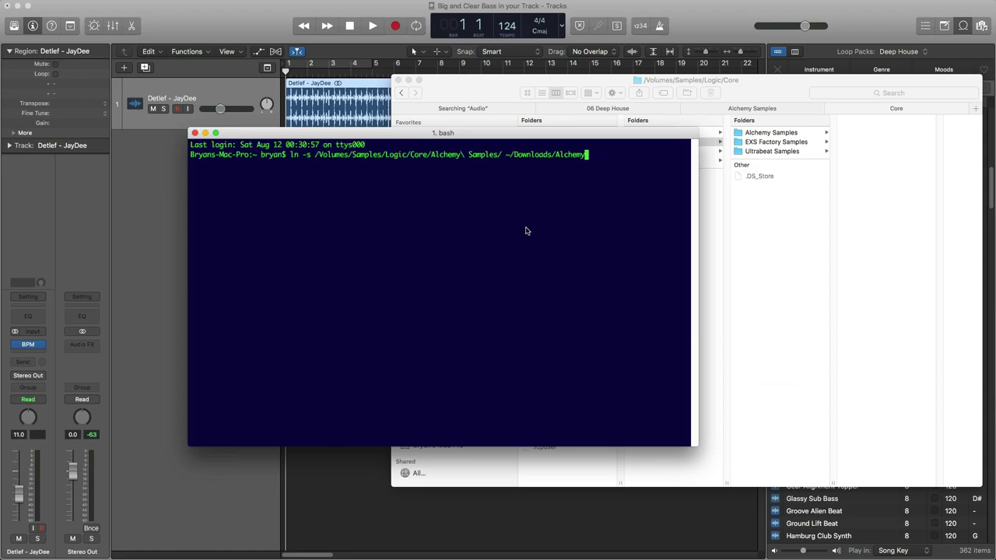
{"action": "mouse_move", "coordinate": [374, 137]}
{"action": "left_mouse_down"}
{"action": "mouse_move", "coordinate": [415, 136]}
{"action": "mouse_move", "coordinate": [352, 145]}
{"action": "mouse_move", "coordinate": [367, 158]}
{"action": "mouse_move", "coordinate": [367, 142]}
{"action": "left_mouse_up"}
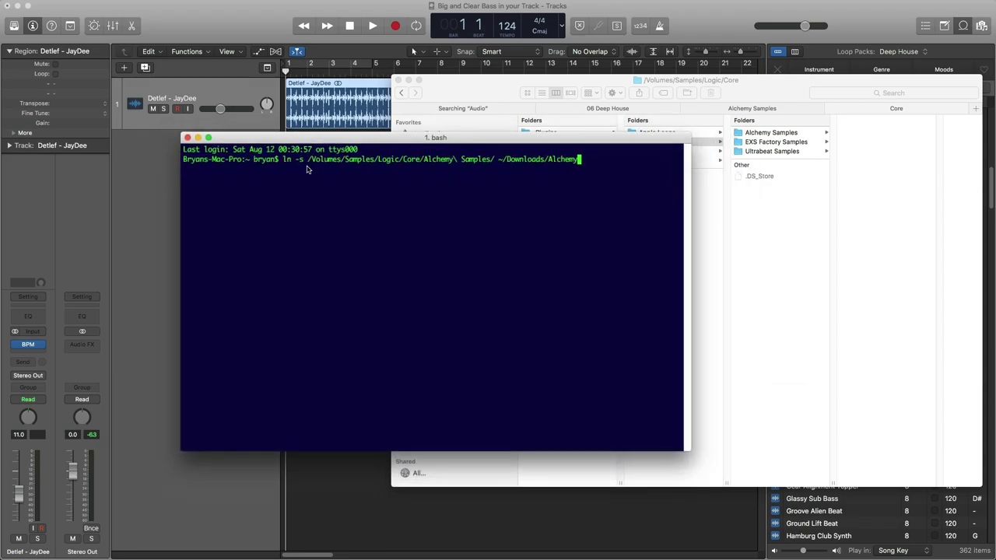
Step: Examine the source path and the ~/Downloads/Alchemy target of the ln -s command, and minimize the terminal window
{"action": "left_click_drag", "start_coordinate": [283, 161], "coordinate": [430, 161]}
{"action": "left_click", "coordinate": [465, 162]}
{"action": "left_click_drag", "start_coordinate": [349, 160], "coordinate": [483, 162]}
{"action": "left_click", "coordinate": [457, 168]}
{"action": "left_click_drag", "start_coordinate": [569, 167], "coordinate": [514, 180]}
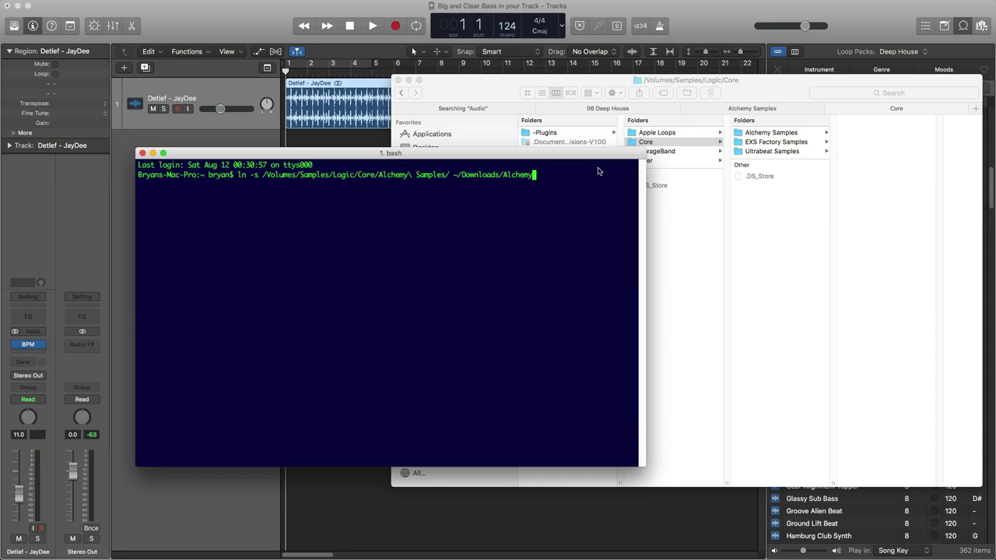
{"action": "key", "text": "super+m"}
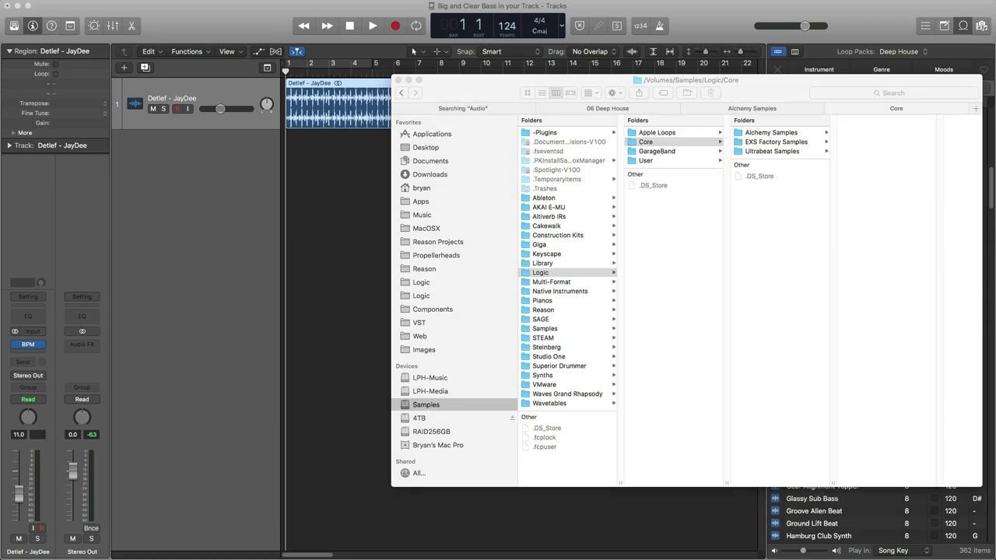
Step: Bring up the Finder window of Downloads, open the Alchemy alias and select all the sample folders it leads to
{"action": "left_click", "coordinate": [572, 556]}
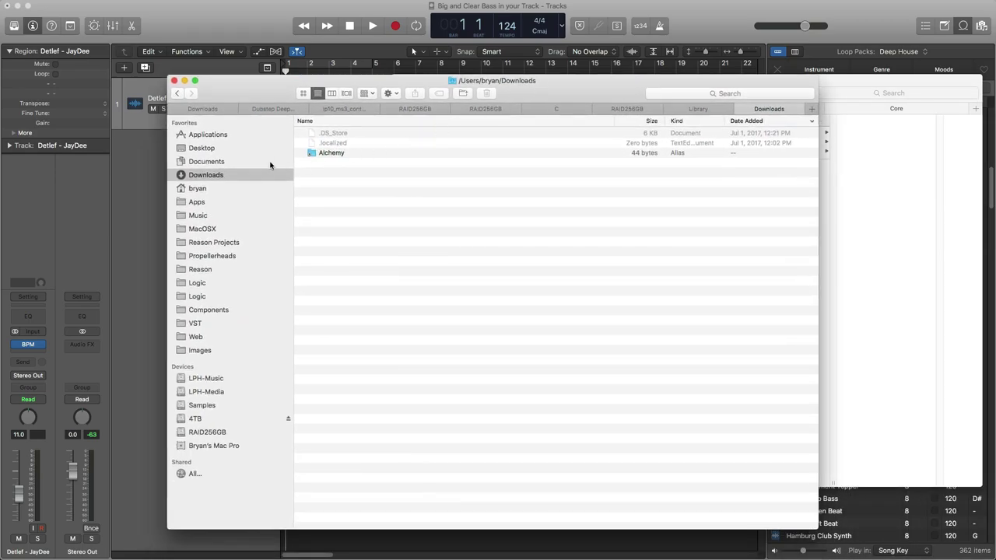
{"action": "left_click", "coordinate": [319, 155]}
{"action": "double_click", "coordinate": [318, 155]}
{"action": "left_click_drag", "start_coordinate": [341, 297], "coordinate": [359, 142]}
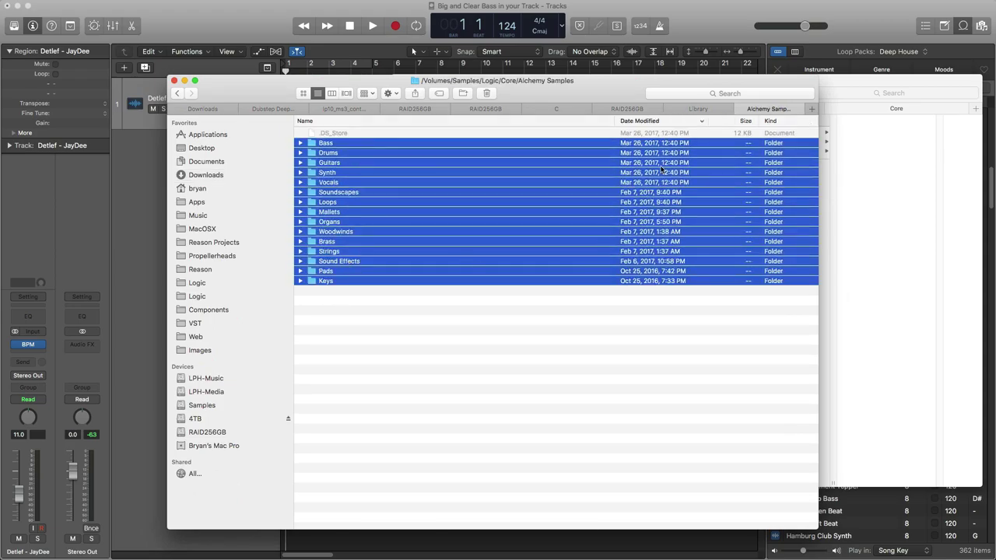
Step: Put away the Alchemy Samples and Core Finder windows to uncover Logic's tracks area and loop browser
{"action": "left_click_drag", "start_coordinate": [262, 98], "coordinate": [306, 111]}
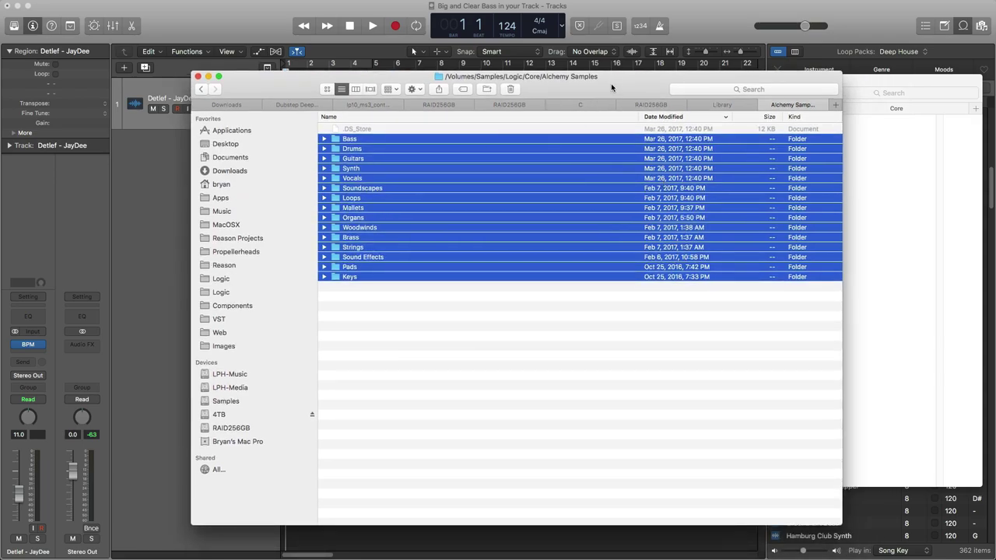
{"action": "left_click_drag", "start_coordinate": [603, 79], "coordinate": [573, 79]}
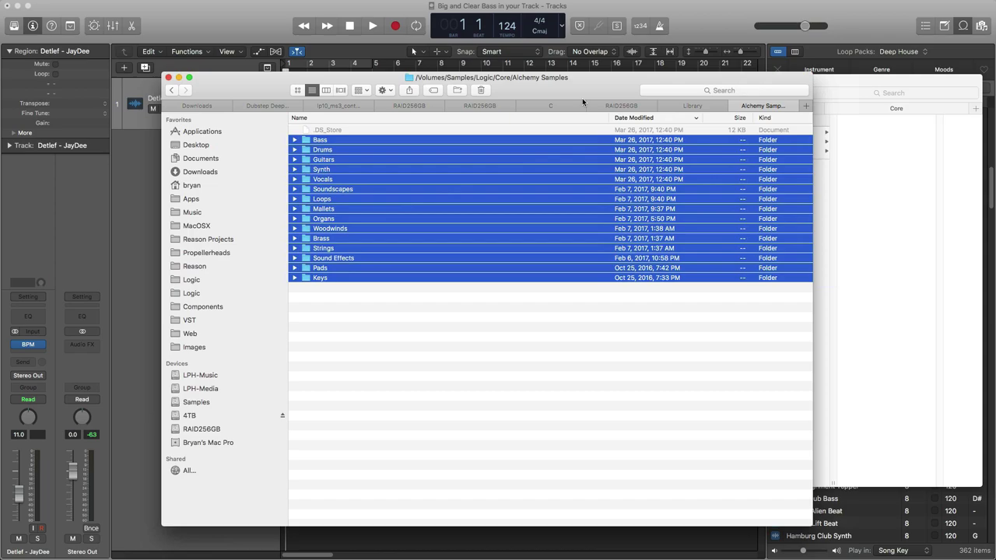
{"action": "left_click_drag", "start_coordinate": [582, 99], "coordinate": [595, 96]}
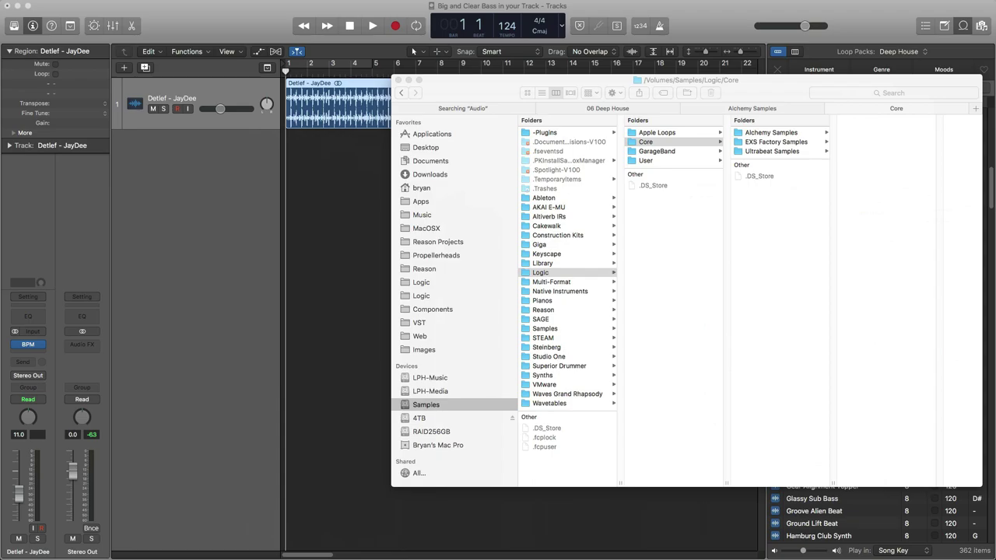
{"action": "left_click_drag", "start_coordinate": [793, 93], "coordinate": [618, 131]}
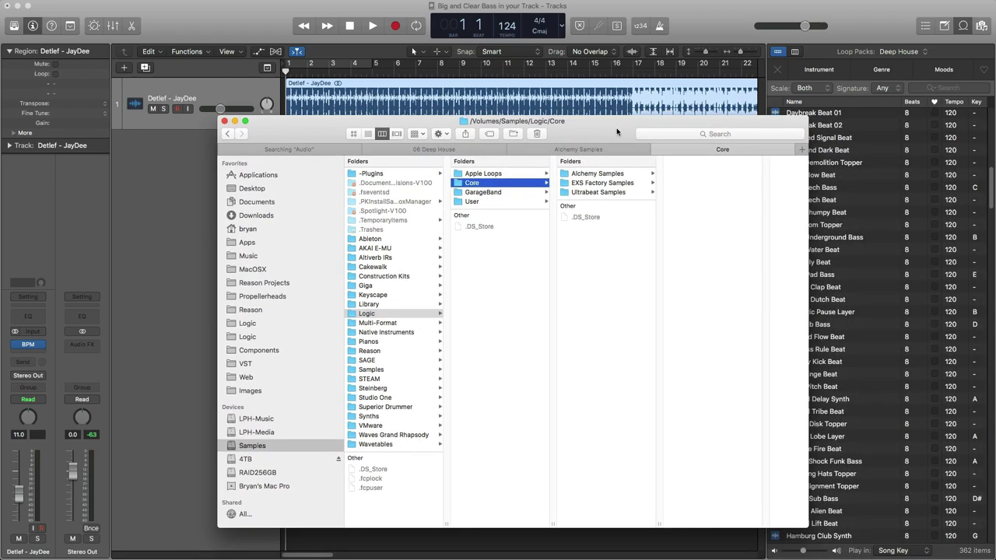
{"action": "key", "text": "super+w"}
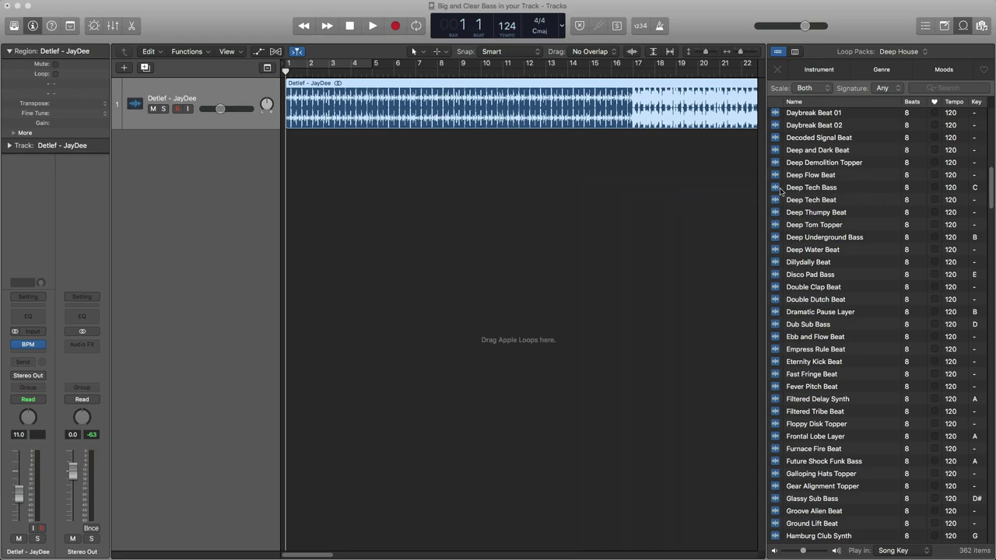
Step: Look through Logic's loop pack list without changing the selection and browse the Deep House loops
{"action": "left_click", "coordinate": [899, 51]}
{"action": "left_click", "coordinate": [905, 61]}
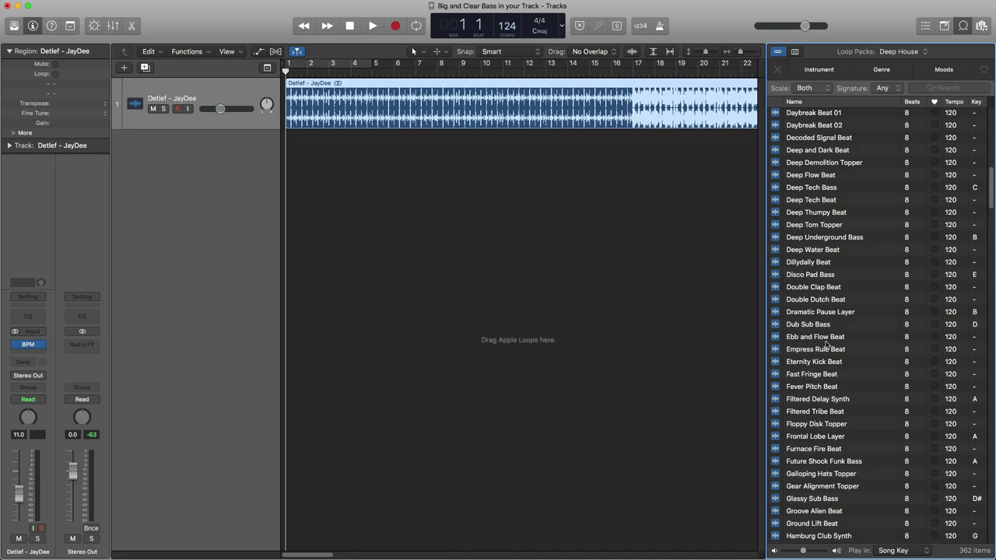
{"action": "left_click", "coordinate": [913, 51]}
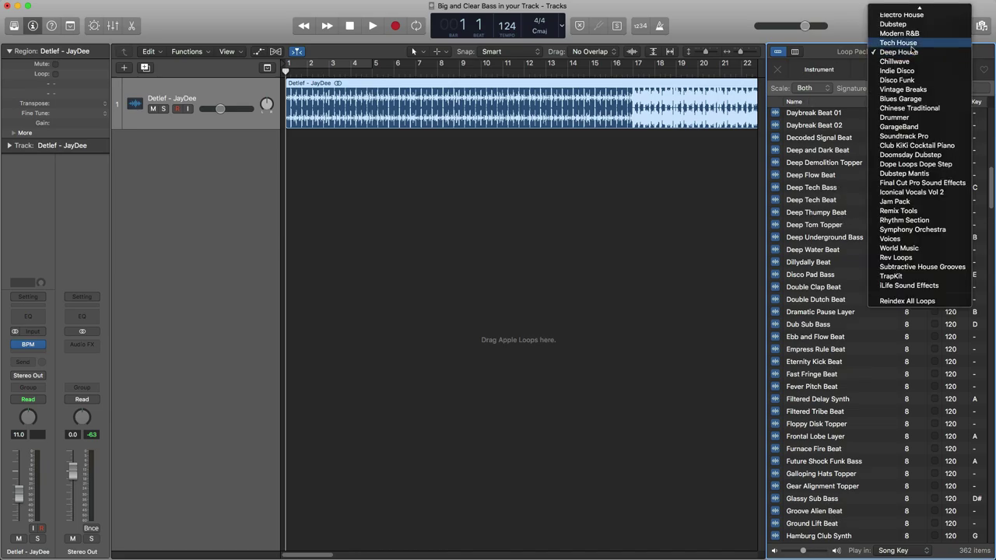
{"action": "left_click", "coordinate": [846, 20]}
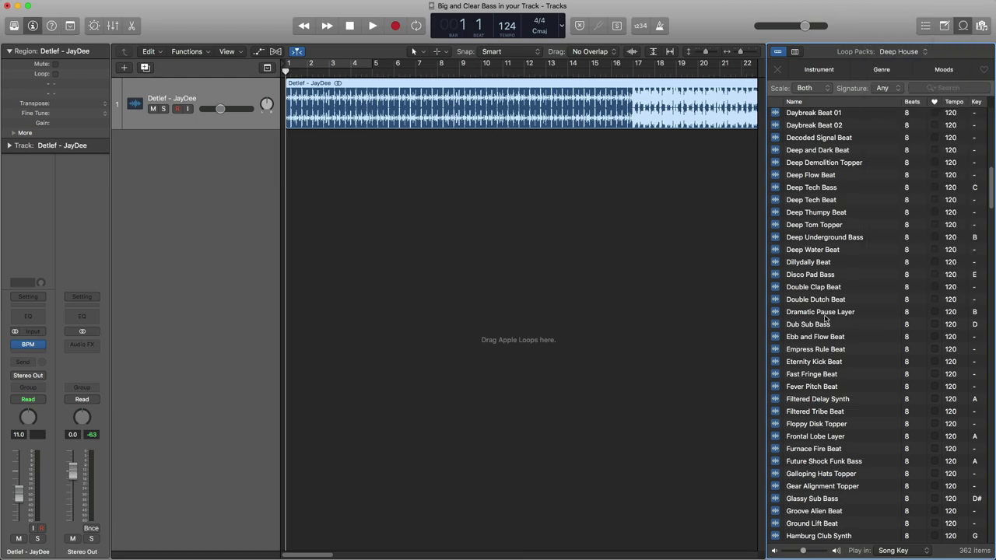
{"action": "scroll", "coordinate": [826, 320], "scroll_direction": "down", "scroll_amount": 10}
{"action": "scroll", "coordinate": [839, 397], "scroll_direction": "down", "scroll_amount": 10}
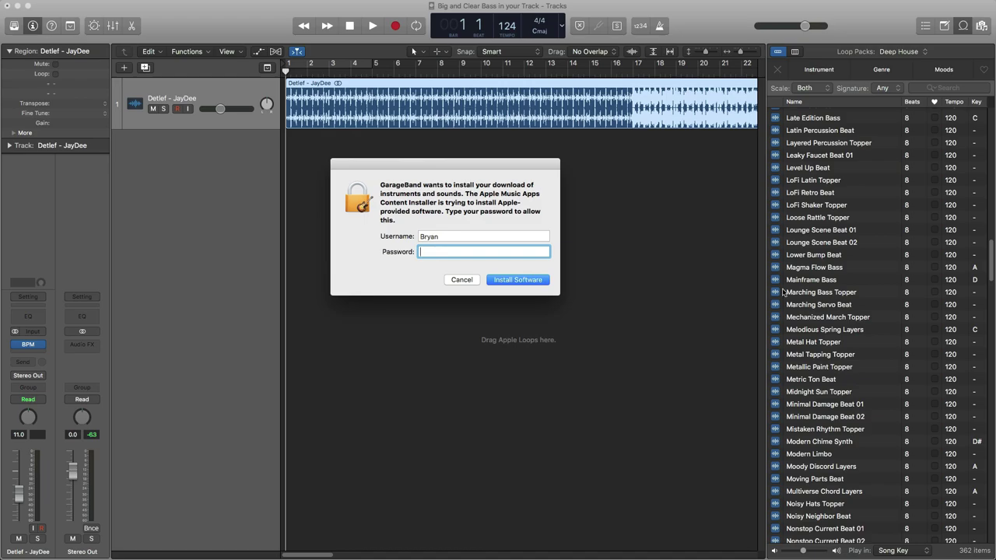
Step: Move the GarageBand content install prompt aside and browse the Deep House loops down to the end of the list
{"action": "left_click_drag", "start_coordinate": [453, 164], "coordinate": [433, 151]}
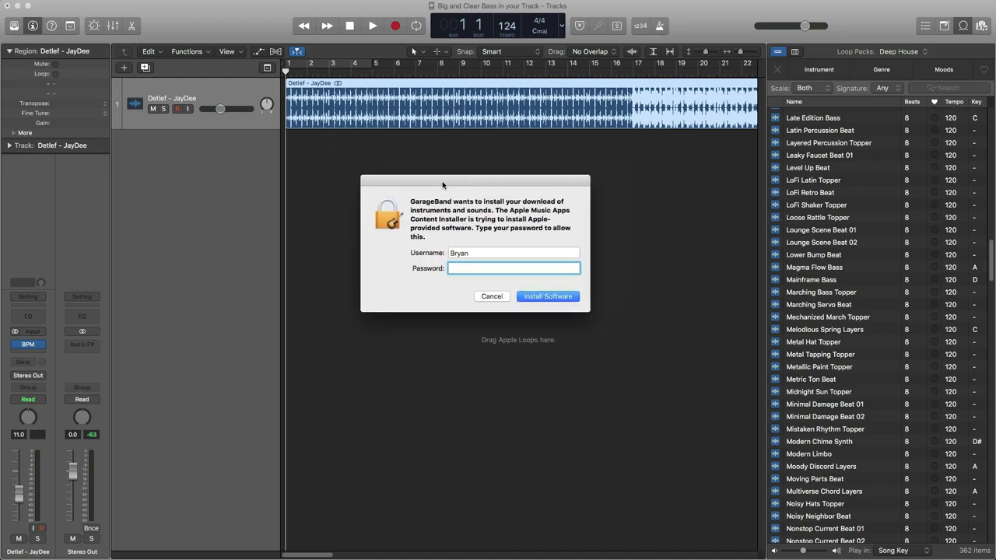
{"action": "scroll", "coordinate": [850, 288], "scroll_direction": "down", "scroll_amount": 10}
{"action": "scroll", "coordinate": [850, 289], "scroll_direction": "down", "scroll_amount": 20}
{"action": "scroll", "coordinate": [847, 337], "scroll_direction": "down", "scroll_amount": 10}
{"action": "scroll", "coordinate": [844, 331], "scroll_direction": "up", "scroll_amount": 12}
{"action": "scroll", "coordinate": [843, 327], "scroll_direction": "down", "scroll_amount": 10}
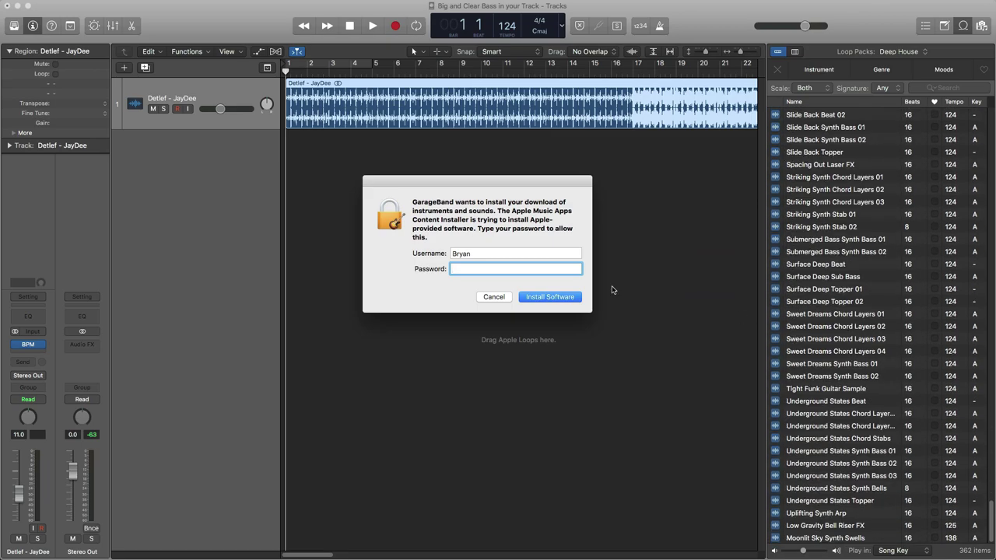
Step: Switch the loop browser to the Chillwave pack and move the GarageBand install prompt away from the tracks area
{"action": "left_click_drag", "start_coordinate": [498, 185], "coordinate": [514, 180]}
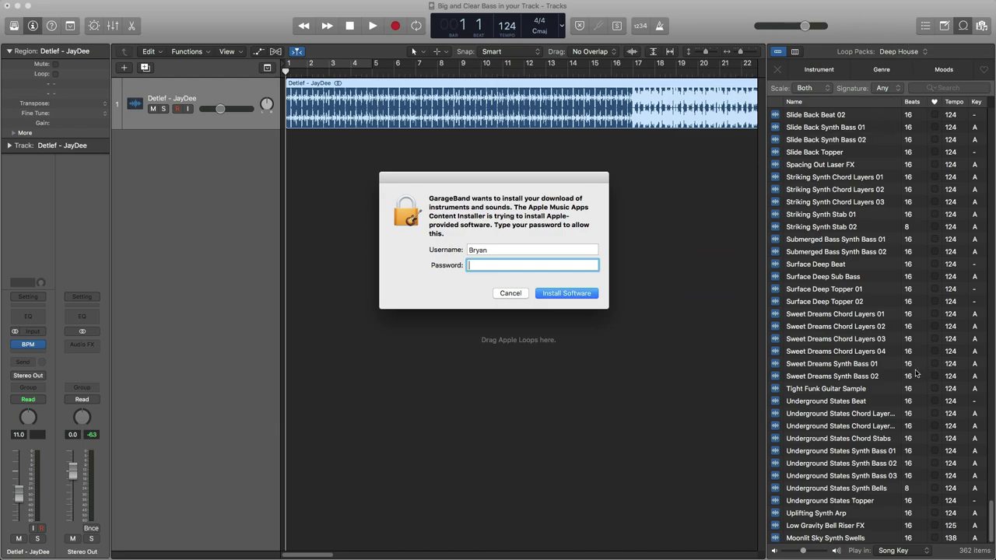
{"action": "left_click_drag", "start_coordinate": [489, 179], "coordinate": [458, 215]}
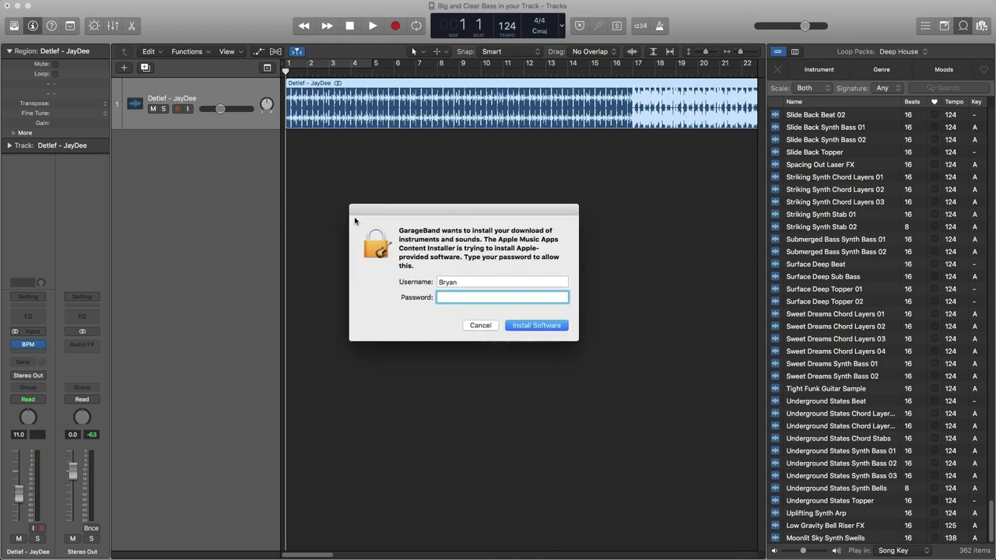
{"action": "left_click_drag", "start_coordinate": [395, 216], "coordinate": [402, 196]}
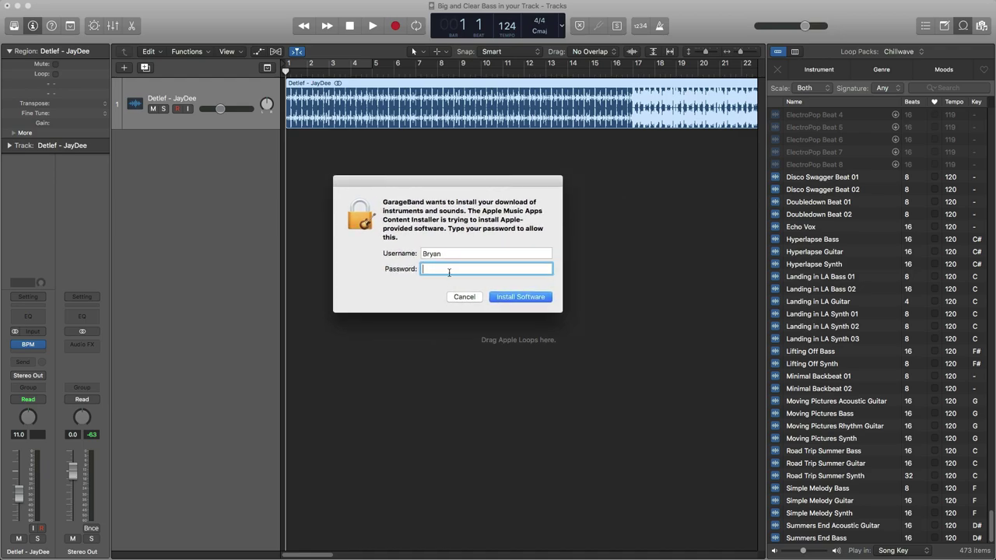
{"action": "left_click_drag", "start_coordinate": [490, 187], "coordinate": [521, 194]}
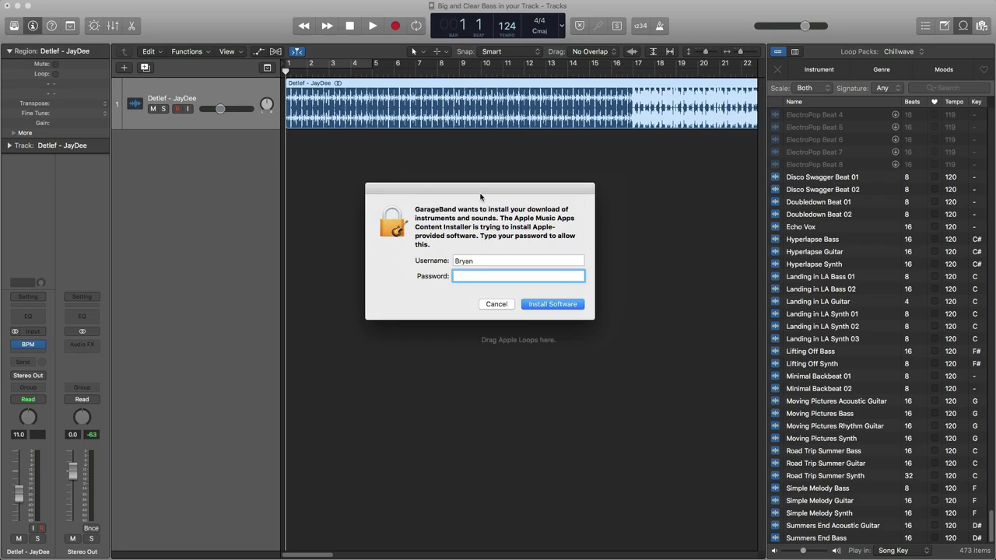
{"action": "left_click_drag", "start_coordinate": [483, 189], "coordinate": [995, 216]}
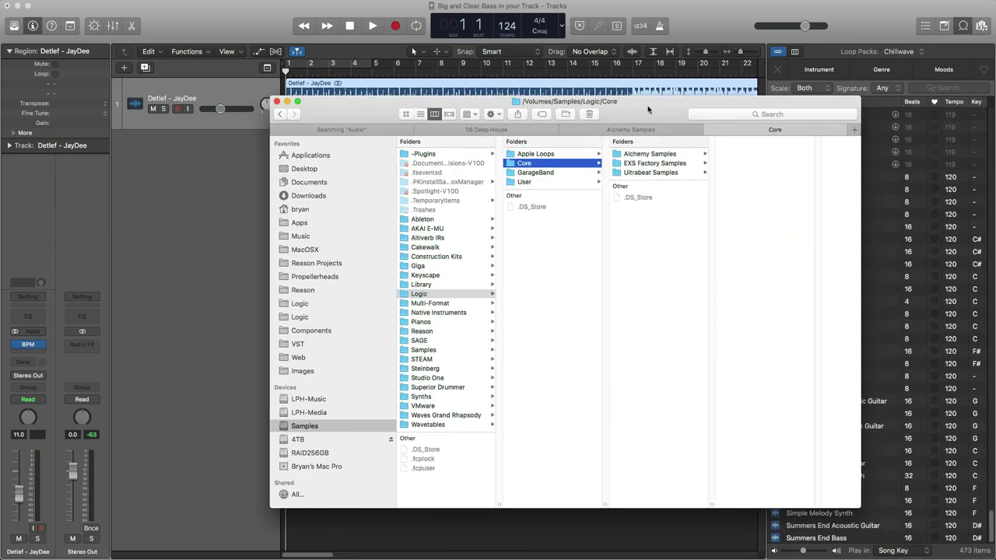
Step: Open a new Finder tab on the home folder and move the GarageBand install prompt off the screen
{"action": "left_click_drag", "start_coordinate": [845, 138], "coordinate": [728, 137]}
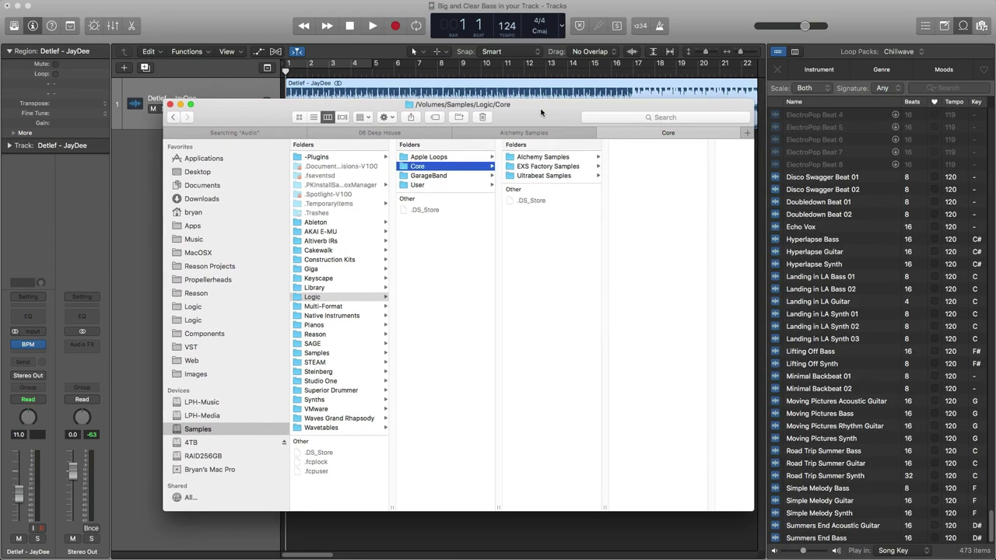
{"action": "left_click", "coordinate": [745, 133]}
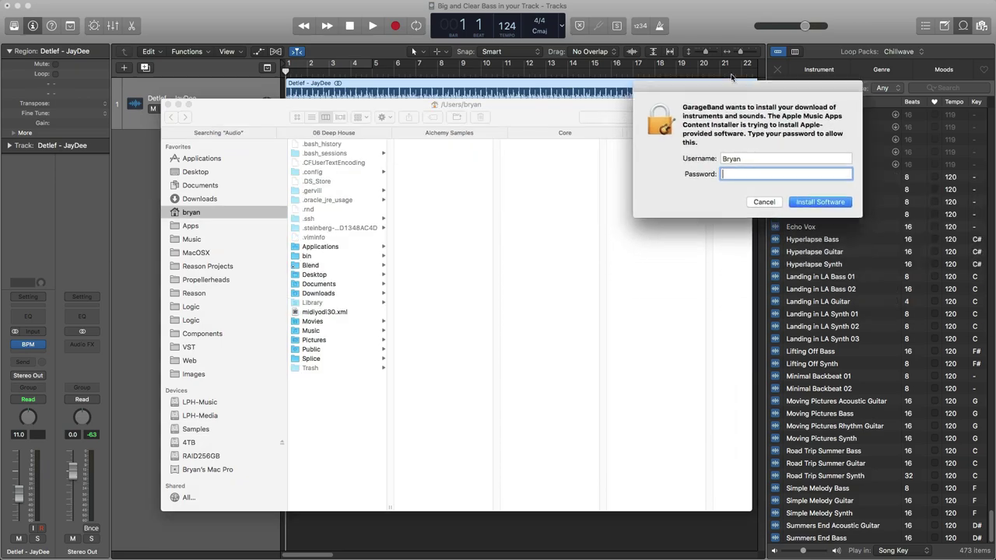
{"action": "left_click_drag", "start_coordinate": [548, 31], "coordinate": [995, 117]}
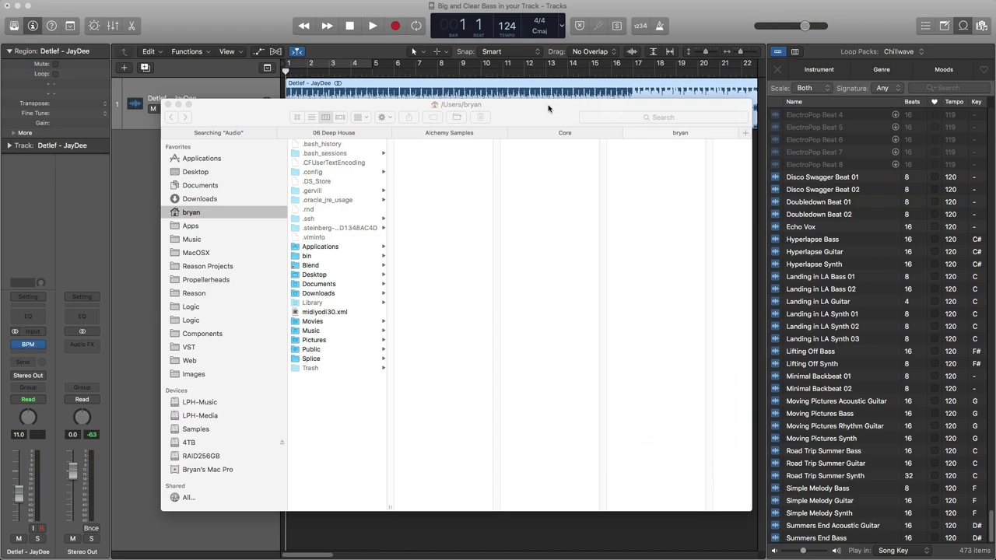
{"action": "left_click_drag", "start_coordinate": [548, 103], "coordinate": [545, 92]}
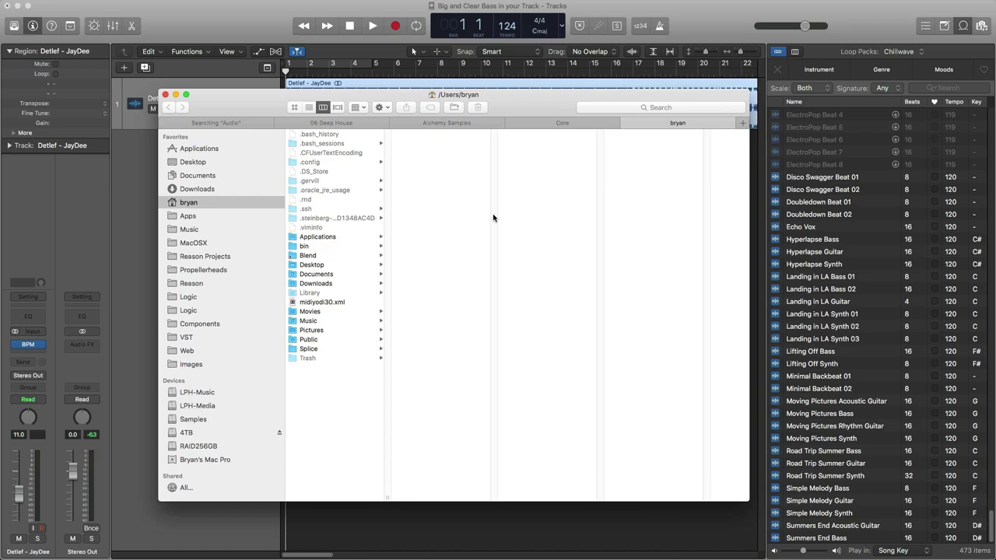
{"action": "left_click_drag", "start_coordinate": [618, 100], "coordinate": [598, 96]}
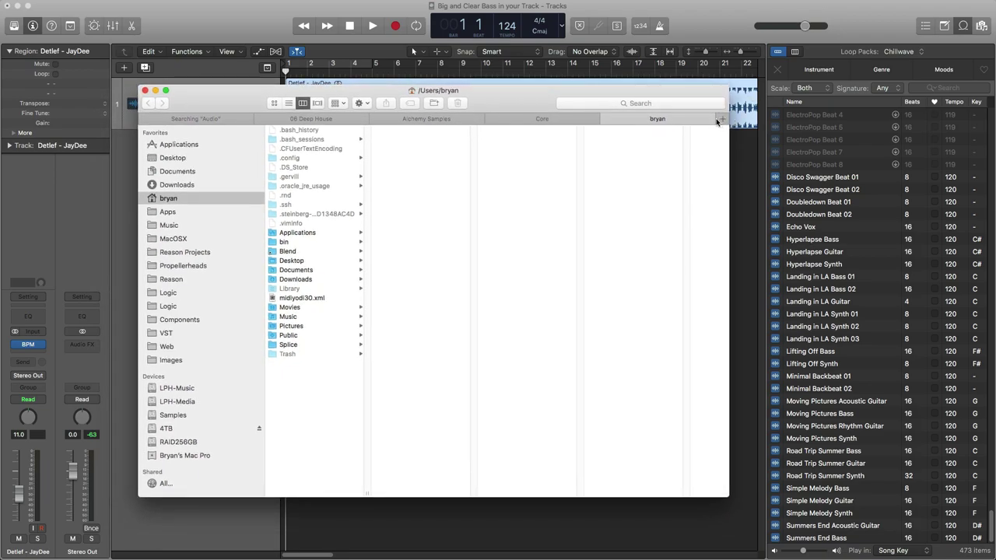
Step: Show the hidden private folder at the root of the RAID256GB drive in Finder and reposition the Finder window
{"action": "left_click", "coordinate": [181, 457]}
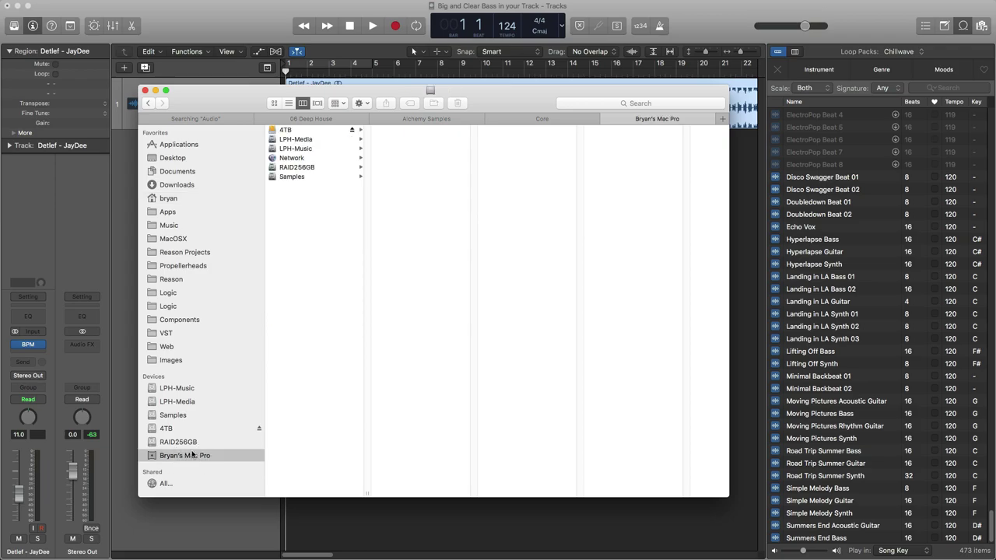
{"action": "double_click", "coordinate": [297, 168]}
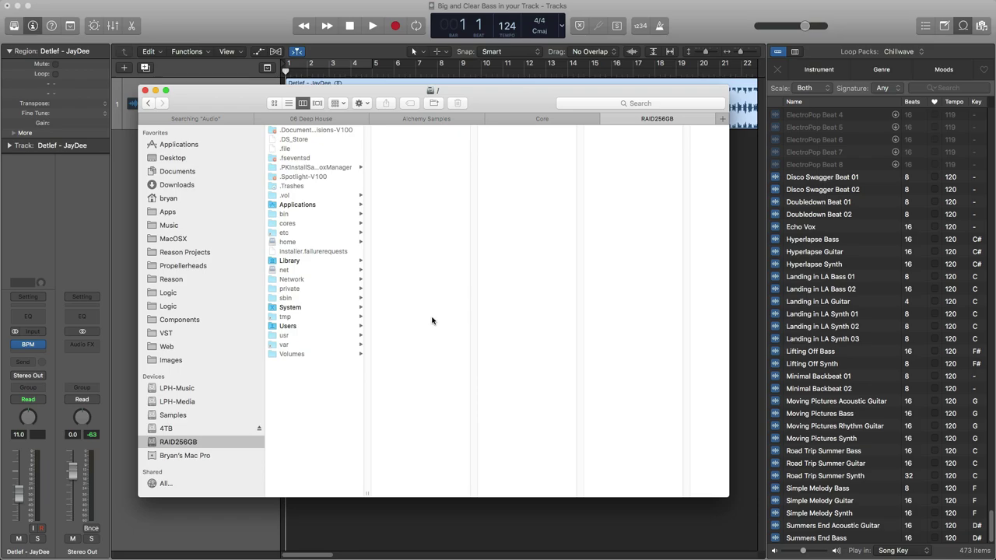
{"action": "left_click", "coordinate": [299, 289]}
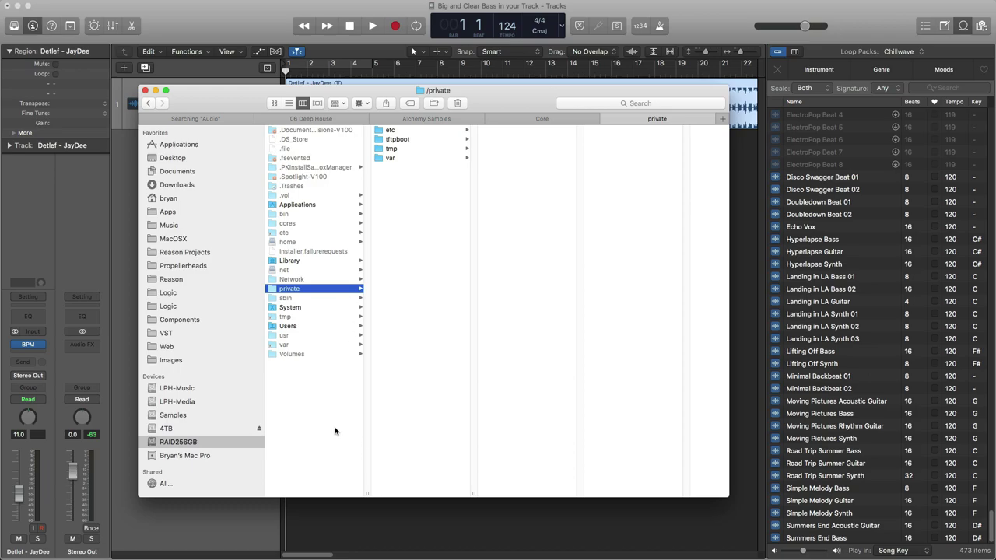
{"action": "left_click_drag", "start_coordinate": [522, 91], "coordinate": [563, 94]}
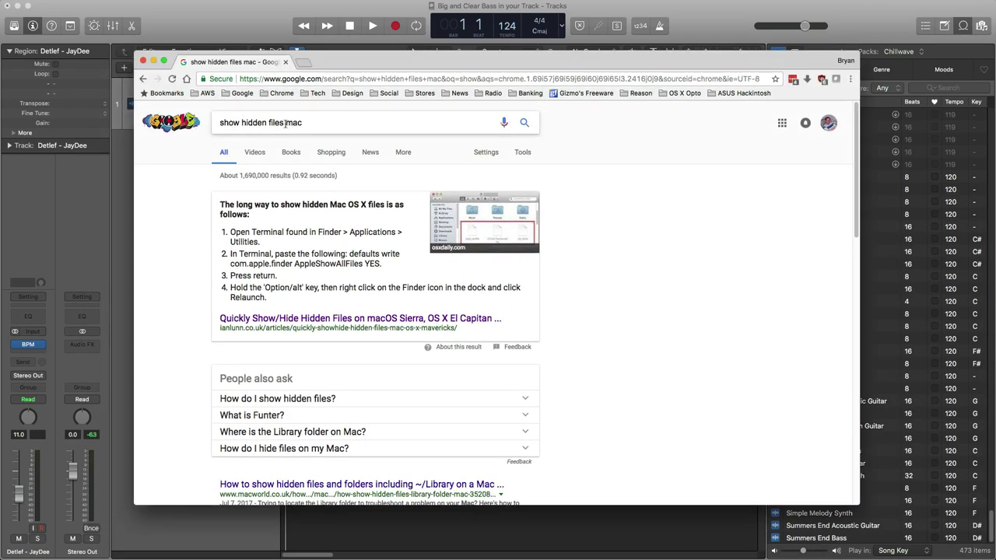
Step: Switch to Chrome and open the search result "Quickly Show/Hide Hidden Files on macOS Sierra, OS X El Capitan" in a new tab
{"action": "scroll", "coordinate": [340, 266], "scroll_direction": "down", "scroll_amount": 5}
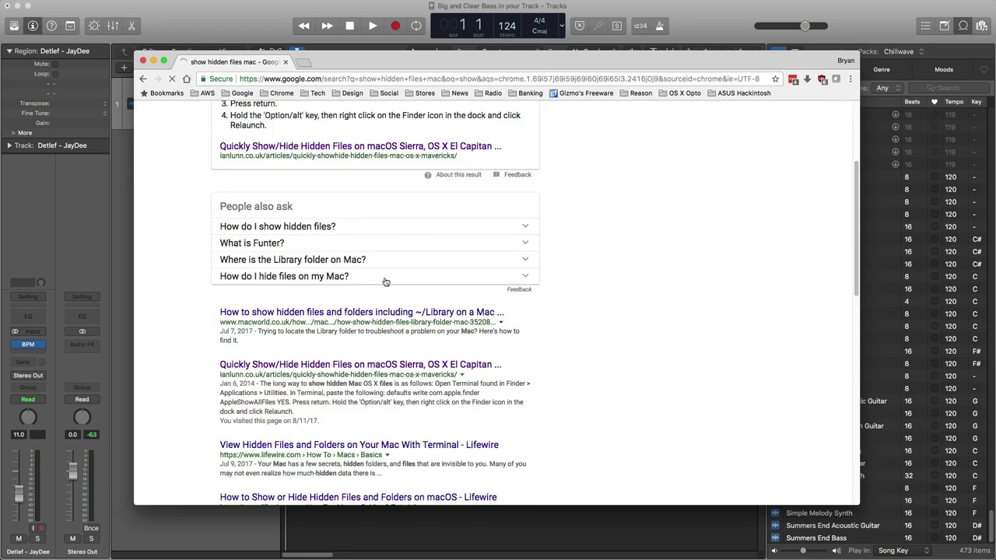
{"action": "scroll", "coordinate": [379, 279], "scroll_direction": "up", "scroll_amount": 5}
{"action": "scroll", "coordinate": [308, 288], "scroll_direction": "down", "scroll_amount": 3}
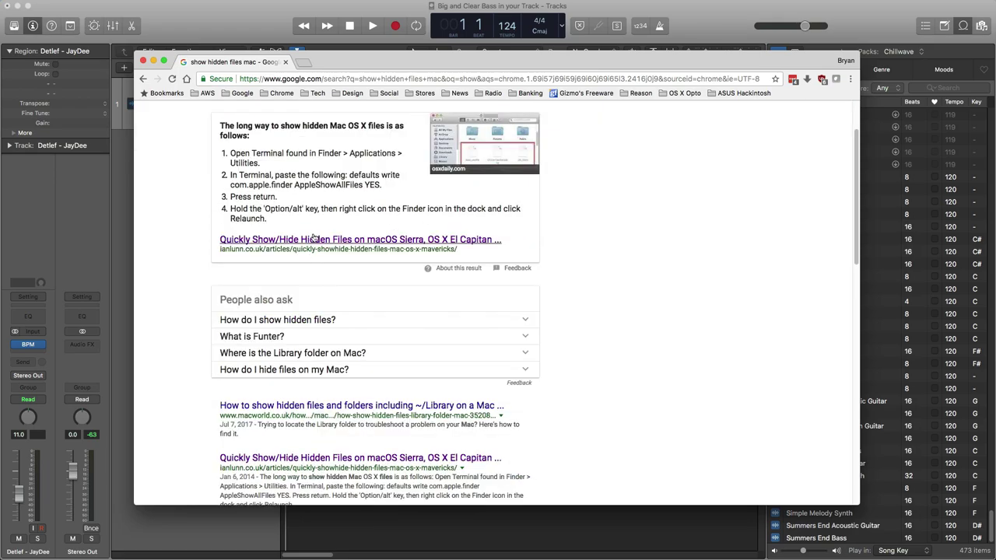
{"action": "scroll", "coordinate": [312, 248], "scroll_direction": "up", "scroll_amount": 2}
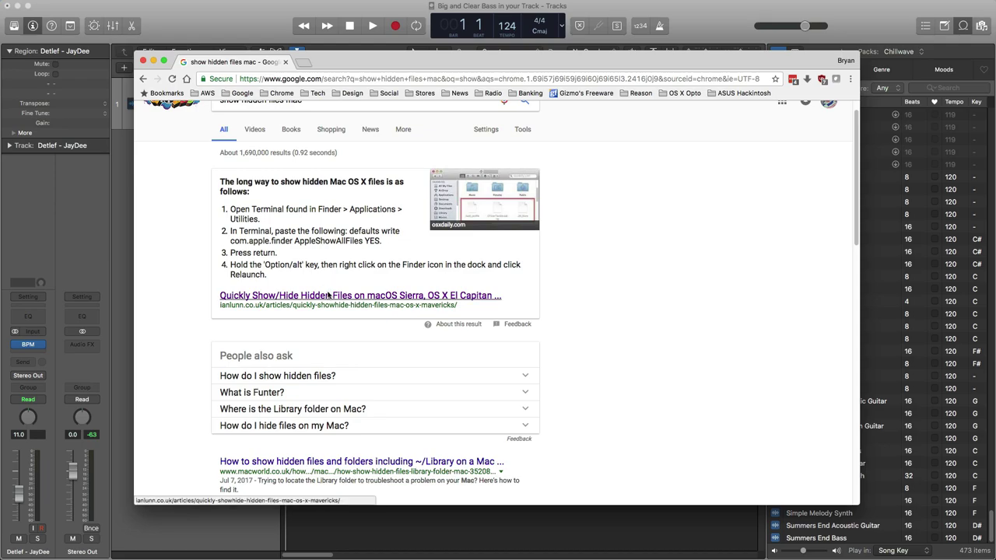
{"action": "right_click", "coordinate": [330, 291]}
{"action": "left_click", "coordinate": [497, 296]}
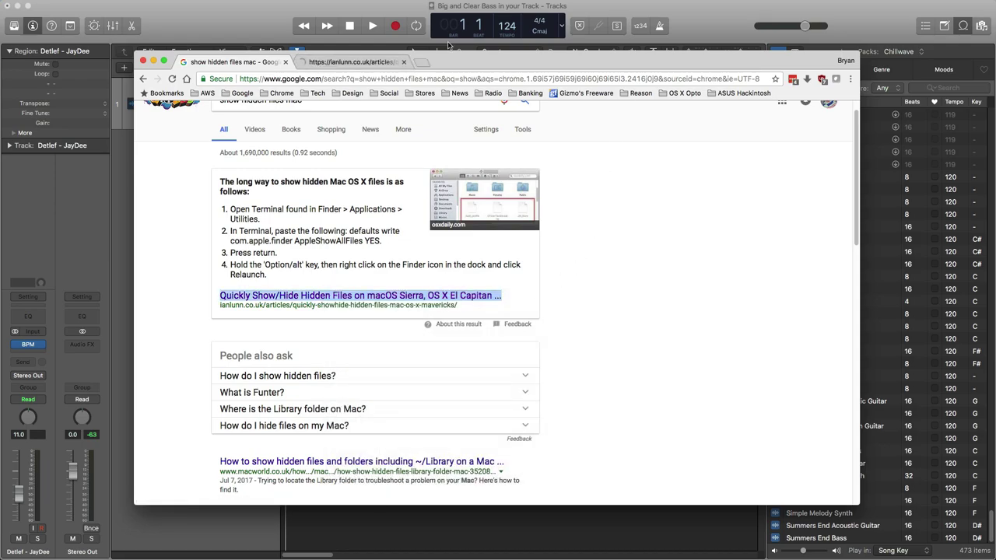
{"action": "left_click_drag", "start_coordinate": [481, 62], "coordinate": [481, 47]}
{"action": "left_click", "coordinate": [351, 47]}
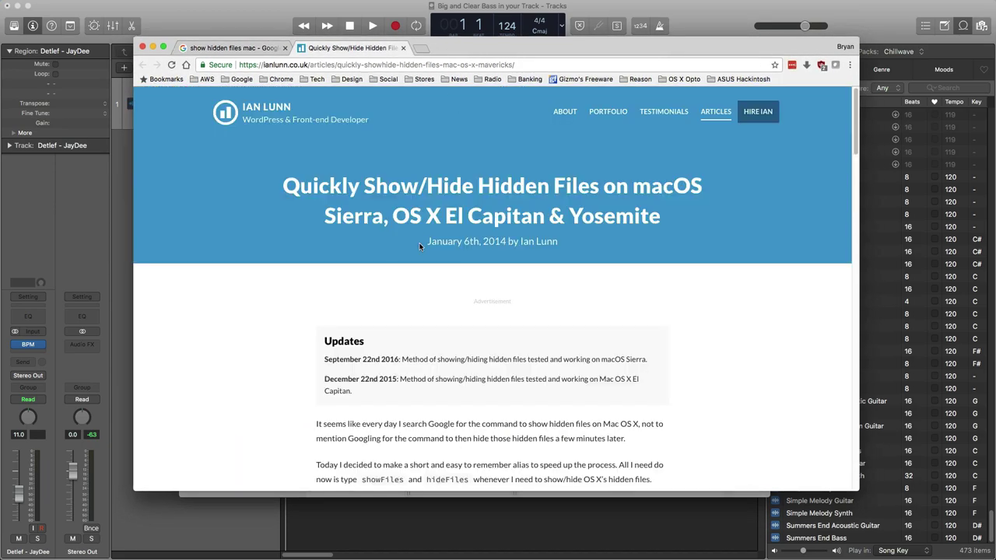
Step: Copy the command "defaults write com.apple.finder AppleShowAllFiles YES" from the article's section on the long way
{"action": "scroll", "coordinate": [455, 249], "scroll_direction": "down", "scroll_amount": 10}
{"action": "scroll", "coordinate": [467, 241], "scroll_direction": "down", "scroll_amount": 2}
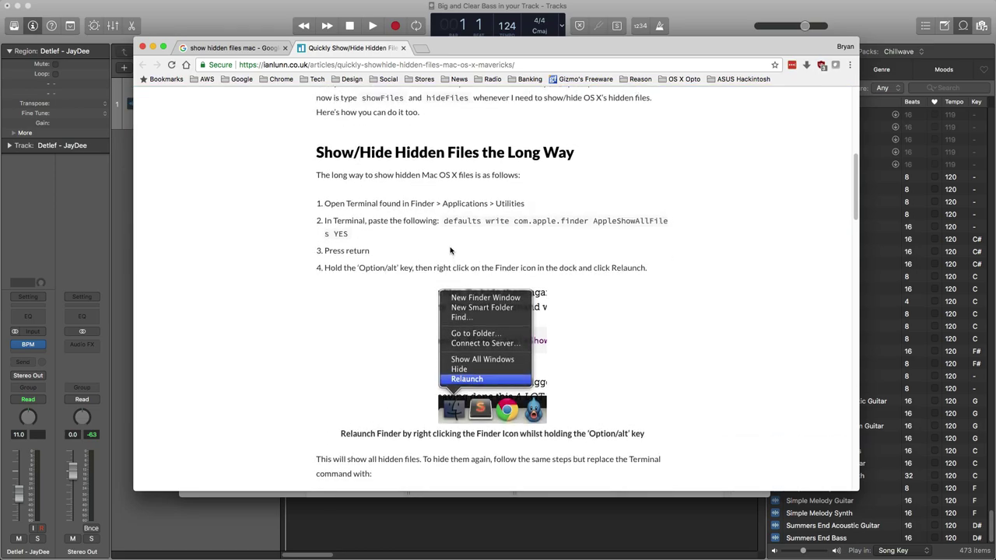
{"action": "left_click_drag", "start_coordinate": [443, 225], "coordinate": [565, 234]}
{"action": "key", "text": "super+c"}
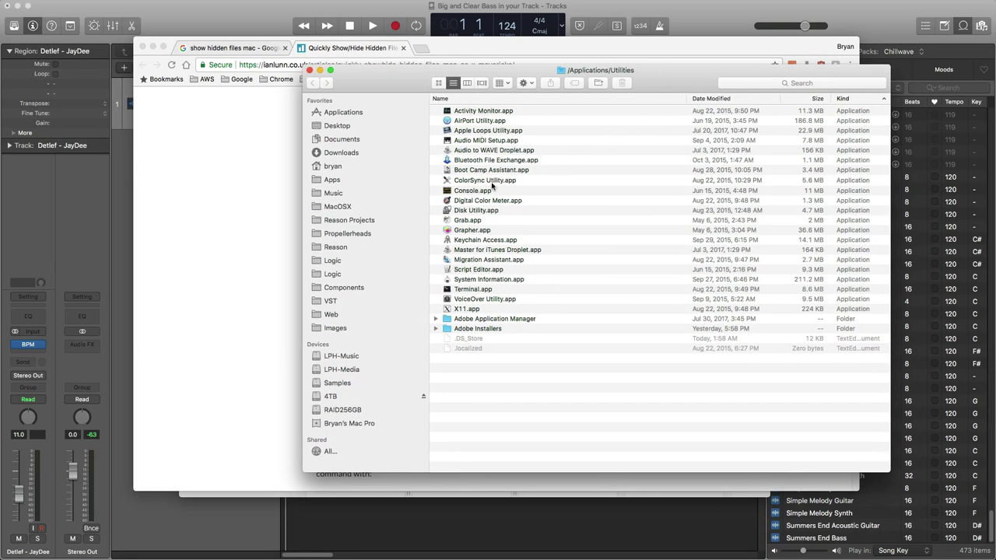
Step: Launch Terminal from the Utilities folder, paste the copied AppleShowAllFiles command at the prompt without running it, and reposition the window
{"action": "double_click", "coordinate": [473, 291]}
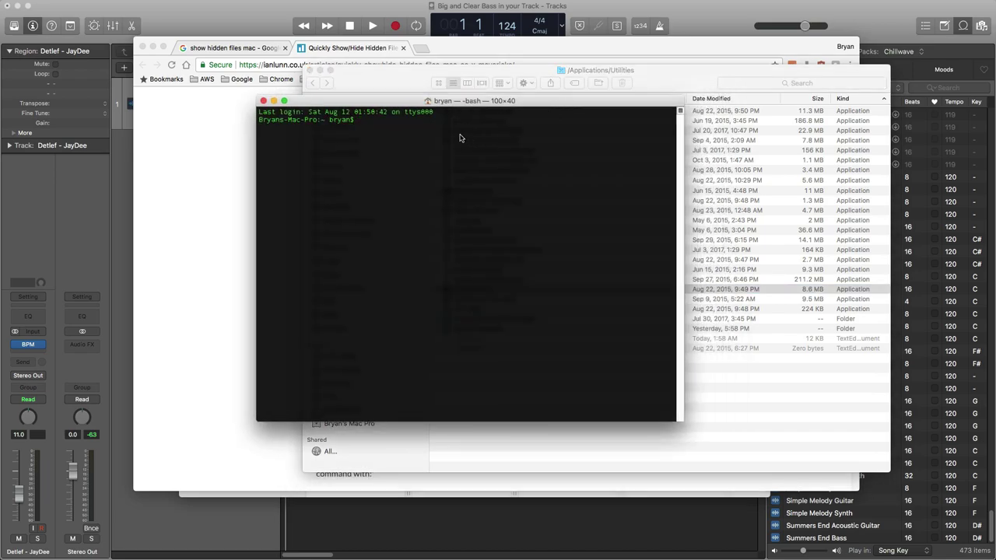
{"action": "key", "text": "super+v"}
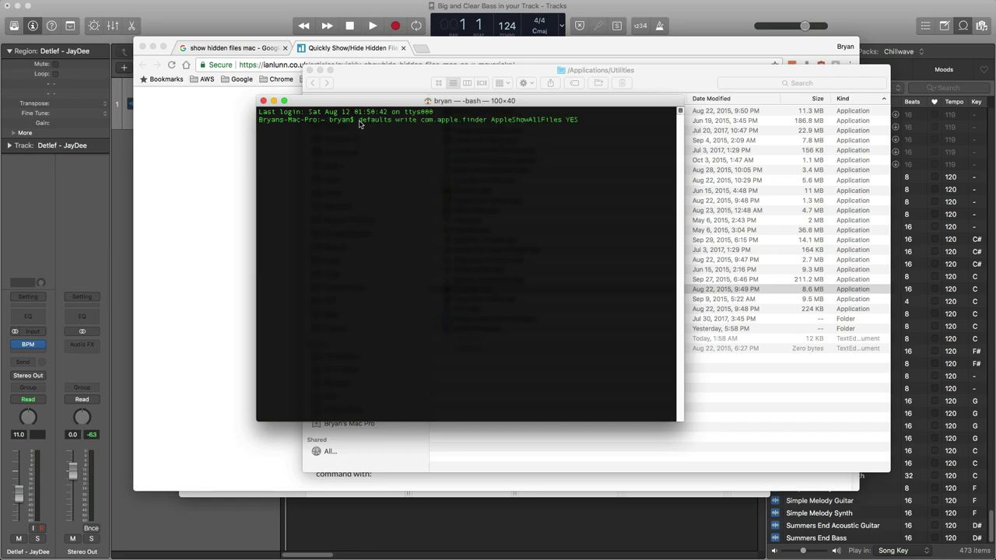
{"action": "left_click_drag", "start_coordinate": [373, 104], "coordinate": [352, 137]}
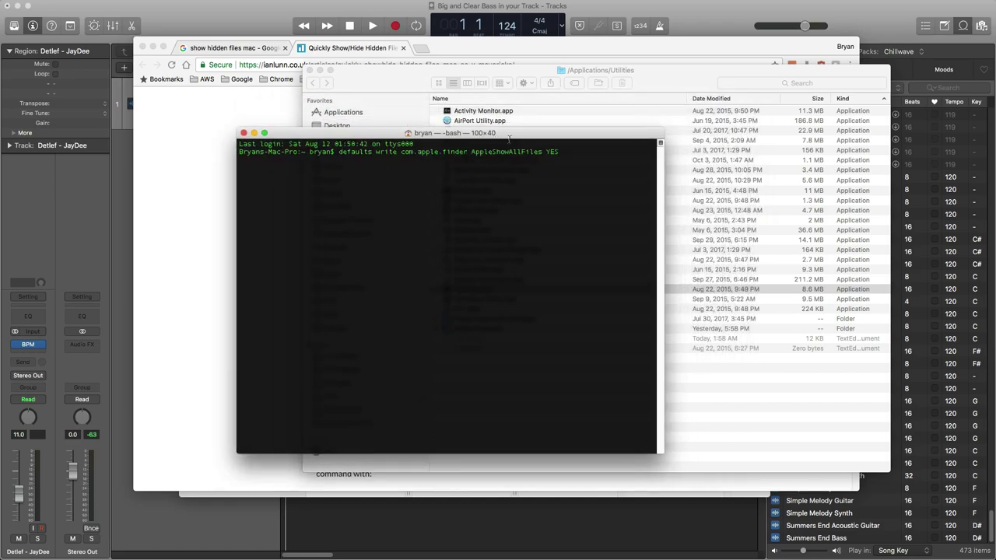
{"action": "left_click_drag", "start_coordinate": [302, 141], "coordinate": [332, 143]}
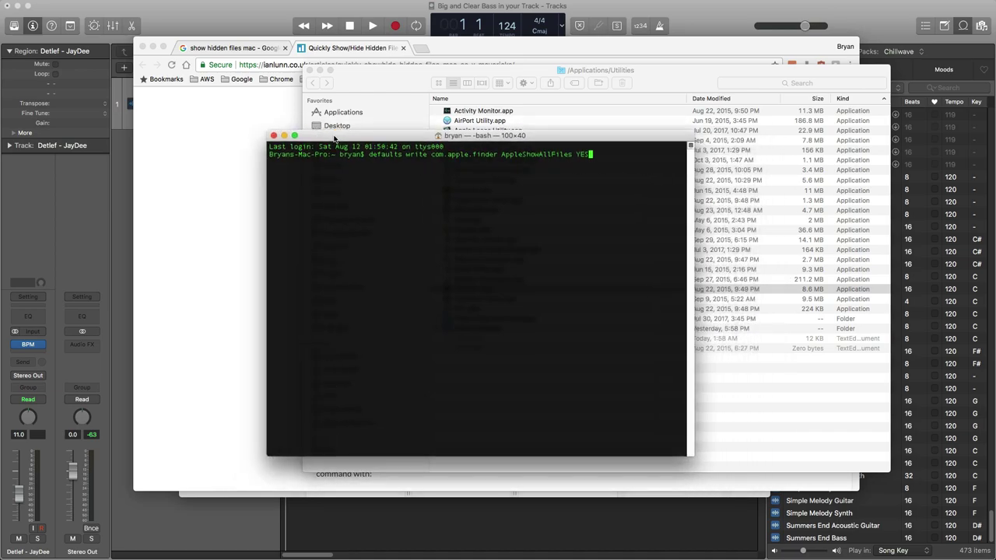
Step: Close the Terminal window without running the command and dismiss the Utilities folder window
{"action": "left_click", "coordinate": [274, 137]}
{"action": "mouse_move", "coordinate": [404, 84]}
{"action": "left_mouse_down"}
{"action": "mouse_move", "coordinate": [352, 83]}
{"action": "mouse_move", "coordinate": [389, 96]}
{"action": "left_mouse_up"}
{"action": "left_click", "coordinate": [302, 92]}
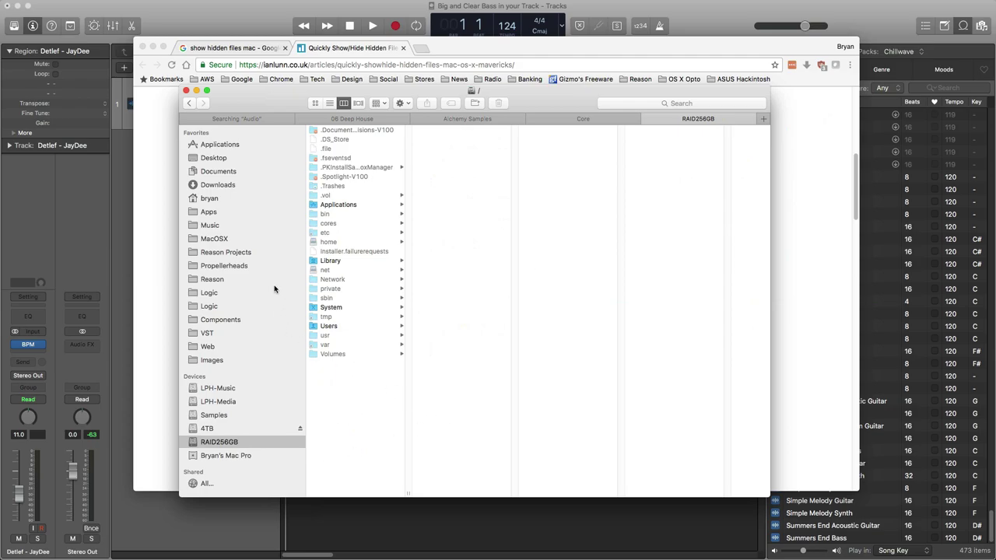
Step: Open the /private/var/folders directory on RAID256GB in Finder and shift the window to make room for deeper folders
{"action": "left_click_drag", "start_coordinate": [284, 101], "coordinate": [327, 112]}
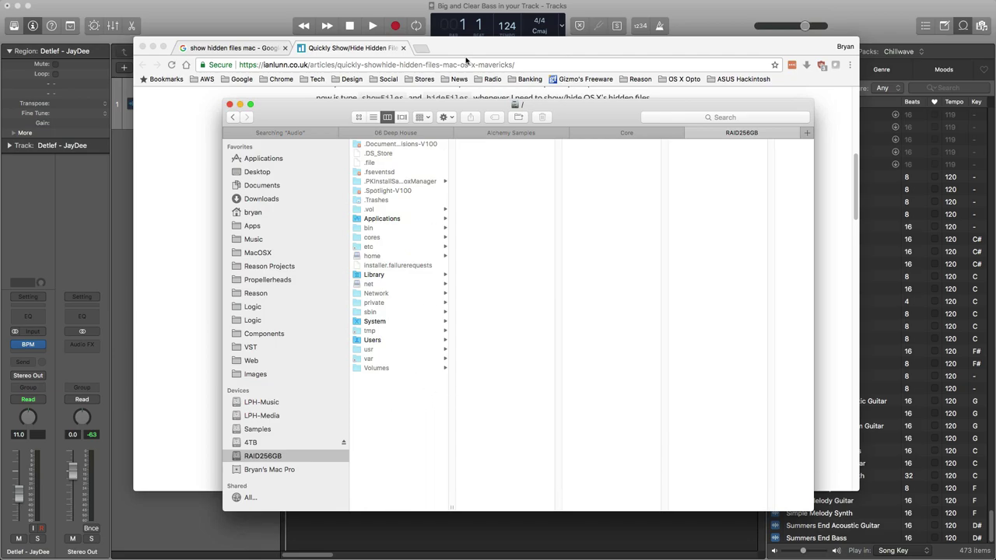
{"action": "left_click_drag", "start_coordinate": [319, 103], "coordinate": [995, 111]}
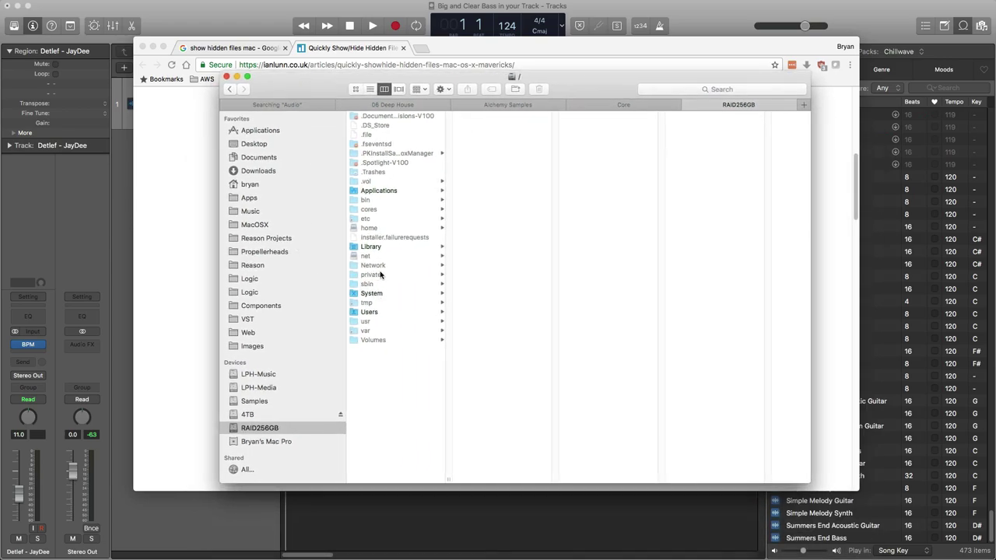
{"action": "left_click", "coordinate": [375, 275]}
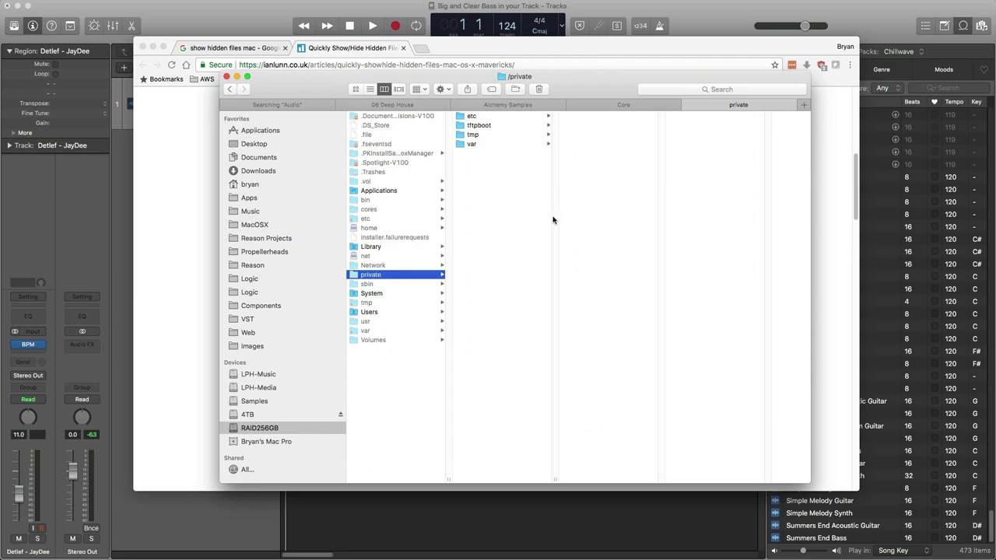
{"action": "left_click", "coordinate": [479, 147]}
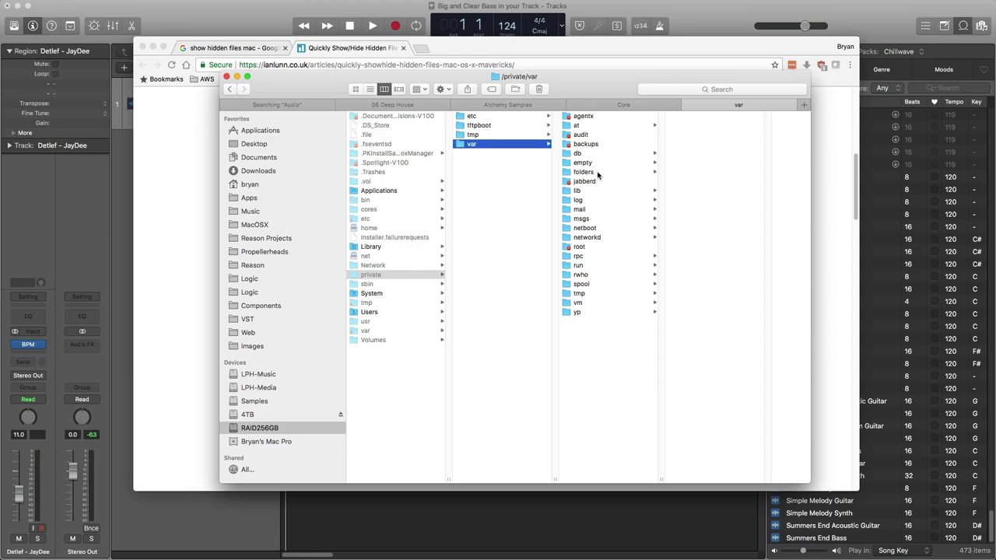
{"action": "left_click", "coordinate": [596, 171]}
{"action": "left_click_drag", "start_coordinate": [653, 89], "coordinate": [499, 77]}
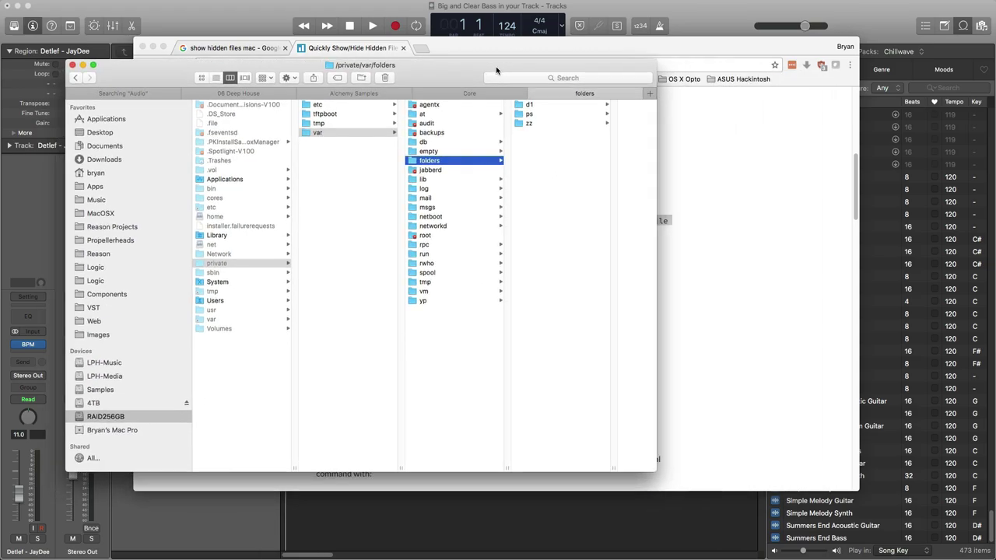
Step: Open the ps folder and its subfolder, and inspect the C and 0 folders inside it
{"action": "left_click", "coordinate": [529, 116]}
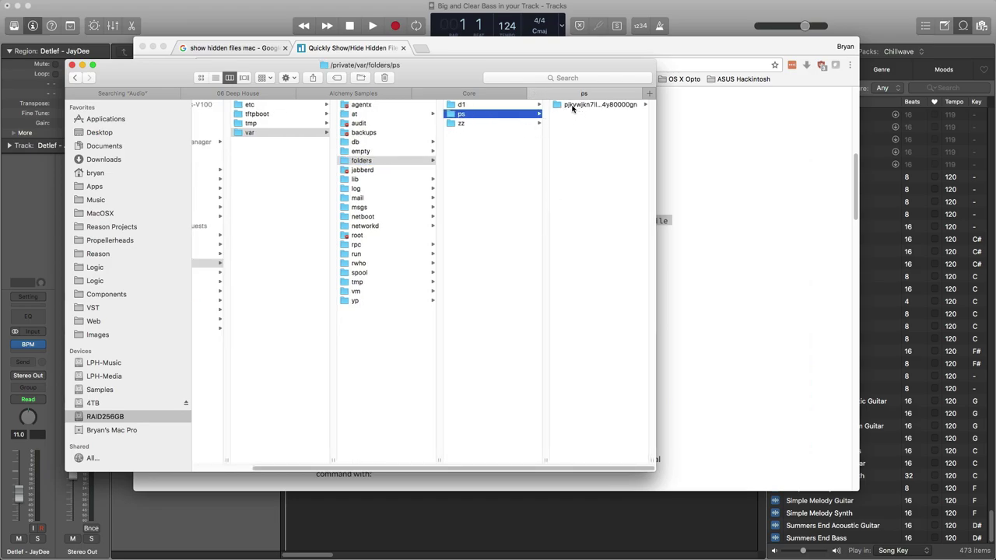
{"action": "left_click", "coordinate": [573, 106]}
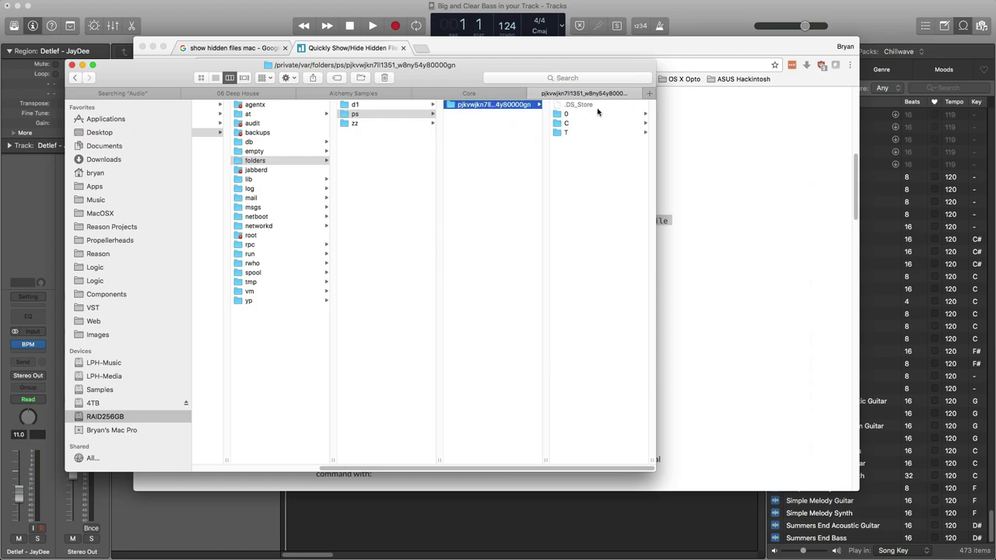
{"action": "left_click", "coordinate": [566, 124]}
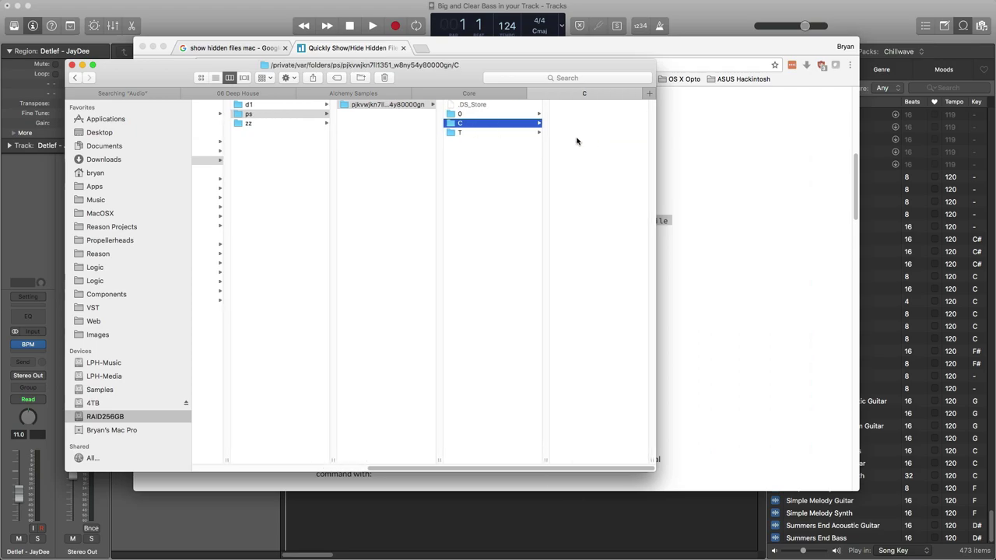
{"action": "left_click", "coordinate": [471, 117]}
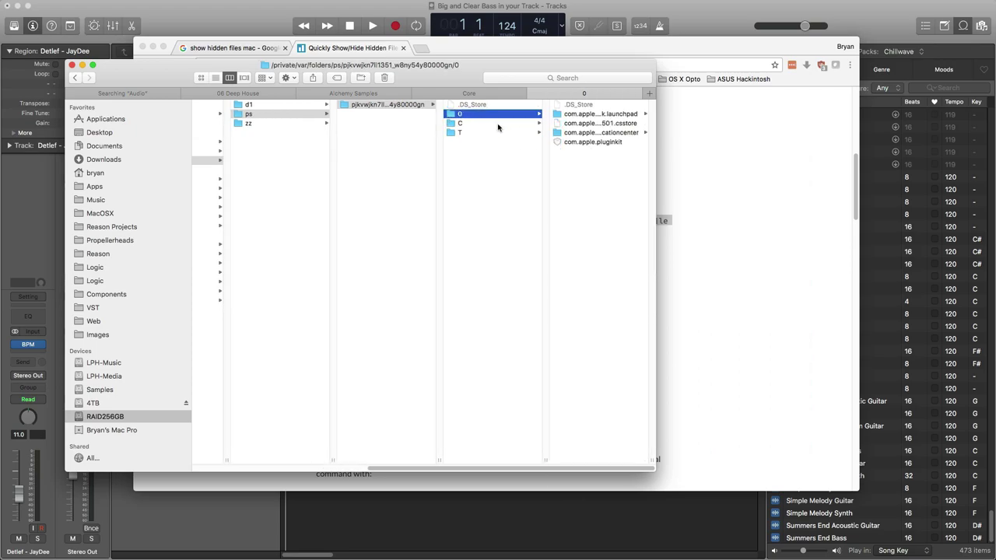
Step: Examine the d1 and zz folders inside /private/var/folders by opening some of their subfolders
{"action": "left_click", "coordinate": [261, 106]}
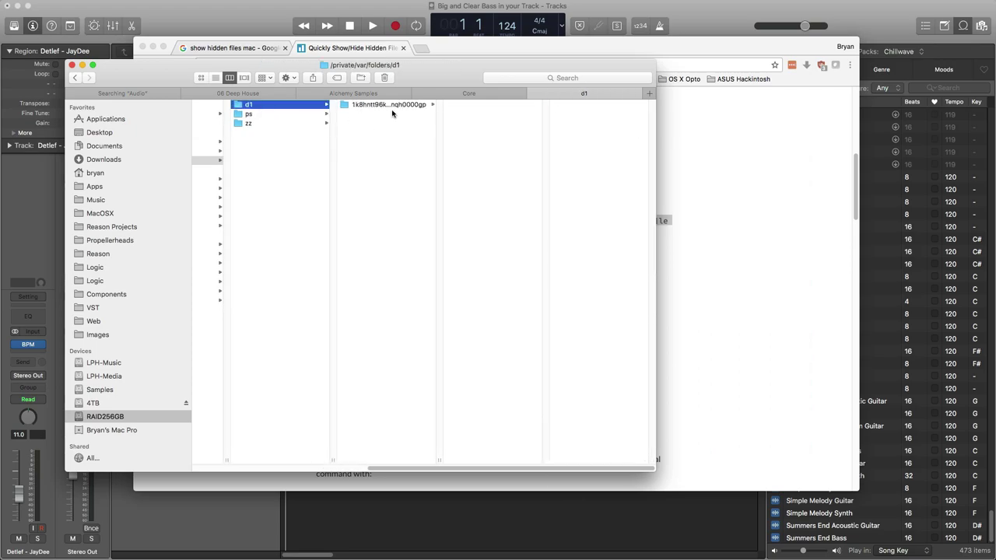
{"action": "left_click", "coordinate": [378, 108]}
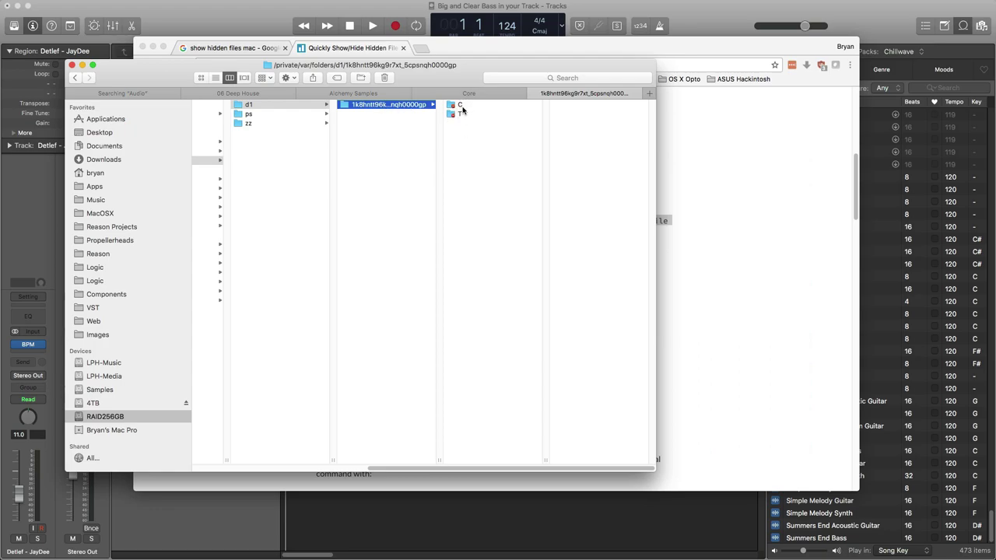
{"action": "left_click", "coordinate": [280, 123]}
{"action": "left_click", "coordinate": [385, 123]}
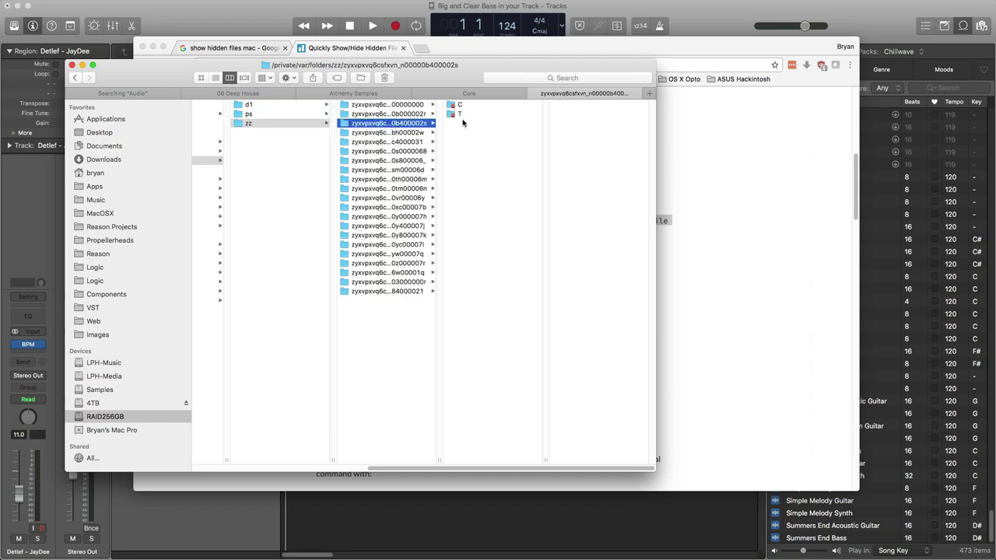
{"action": "left_click", "coordinate": [395, 208]}
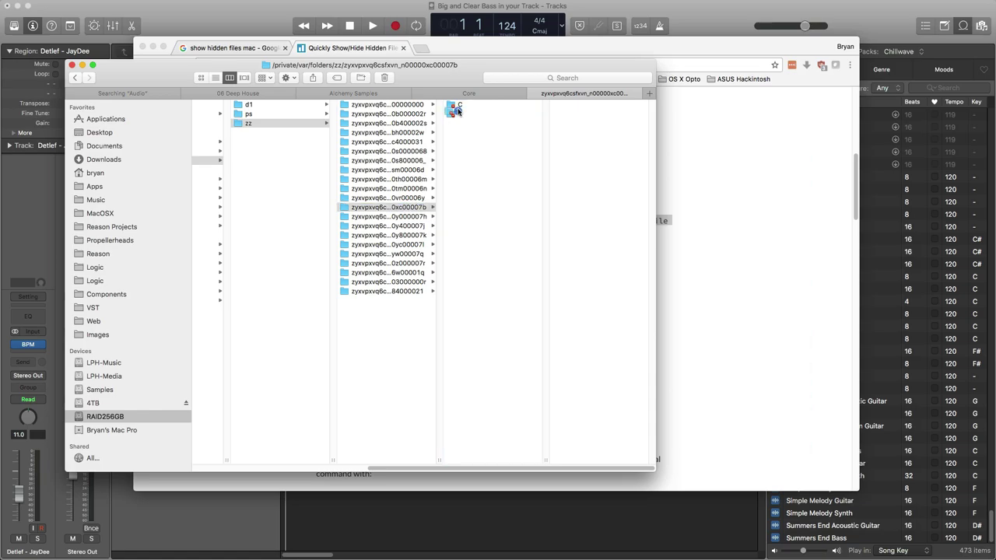
Step: Return to the ps folder's subfolder, open its C folder and look through the contents down to the end
{"action": "left_click", "coordinate": [249, 115]}
{"action": "left_click", "coordinate": [419, 104]}
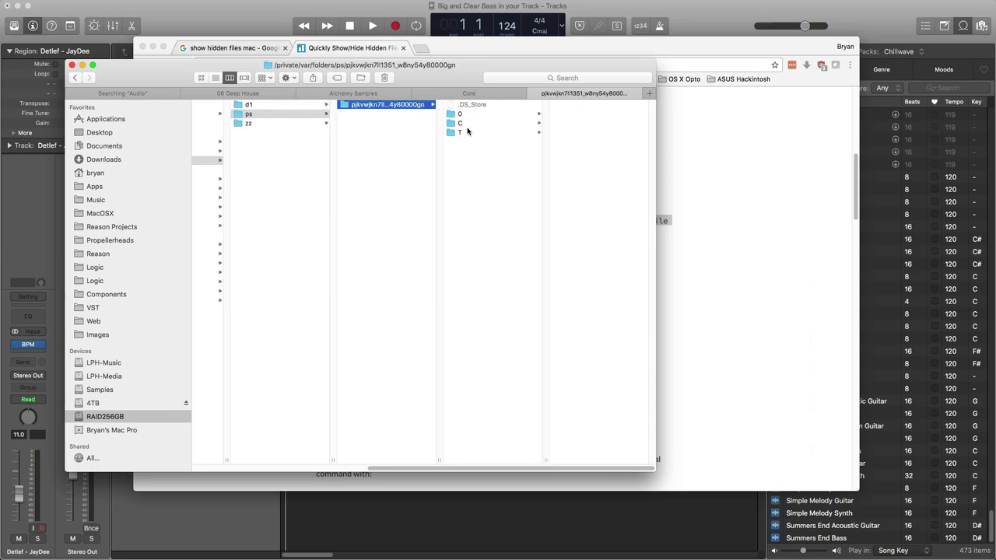
{"action": "left_click", "coordinate": [460, 123]}
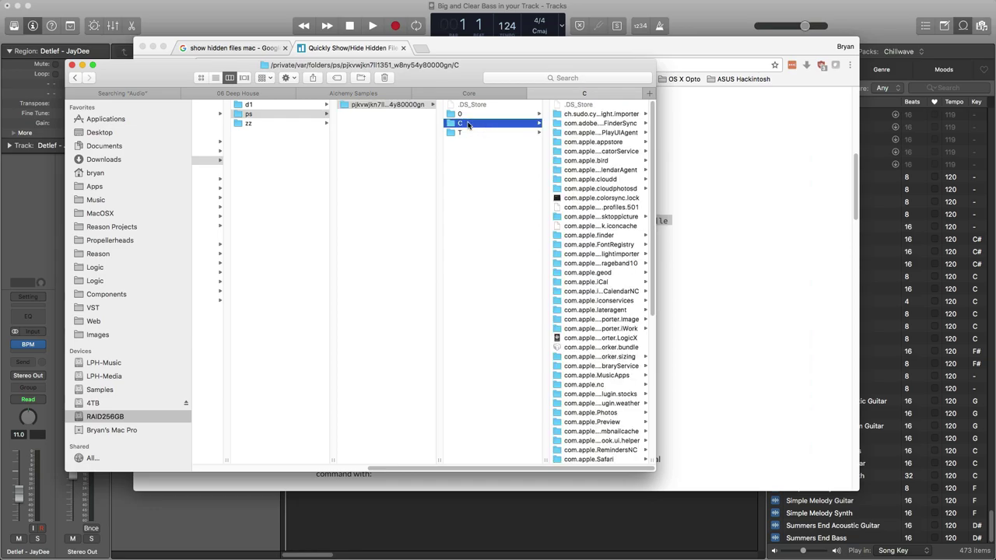
{"action": "scroll", "coordinate": [592, 257], "scroll_direction": "down", "scroll_amount": 10}
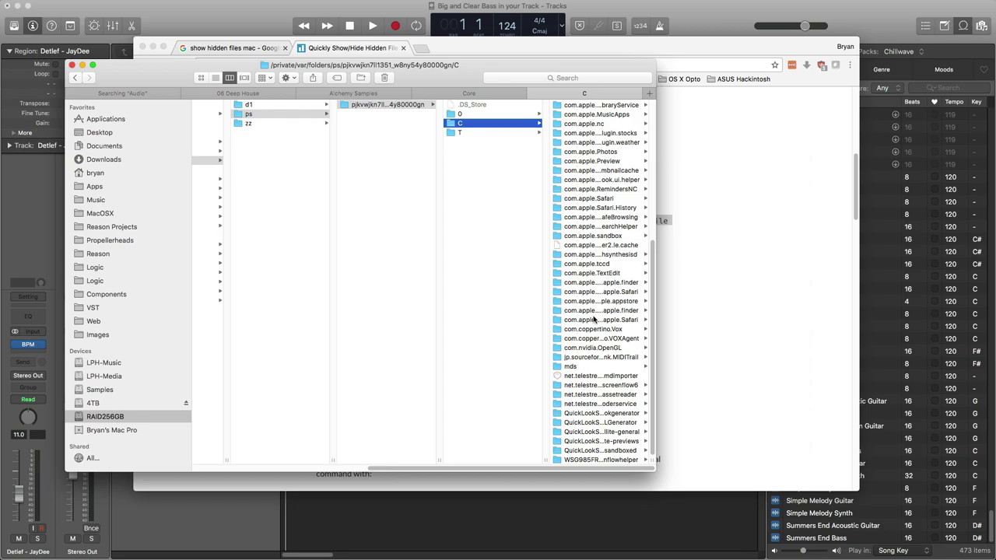
{"action": "scroll", "coordinate": [597, 229], "scroll_direction": "down", "scroll_amount": 2}
Step: Display the C folder as a list, look through its contents and collapse the expanded net.telestream folders
{"action": "left_click", "coordinate": [215, 80]}
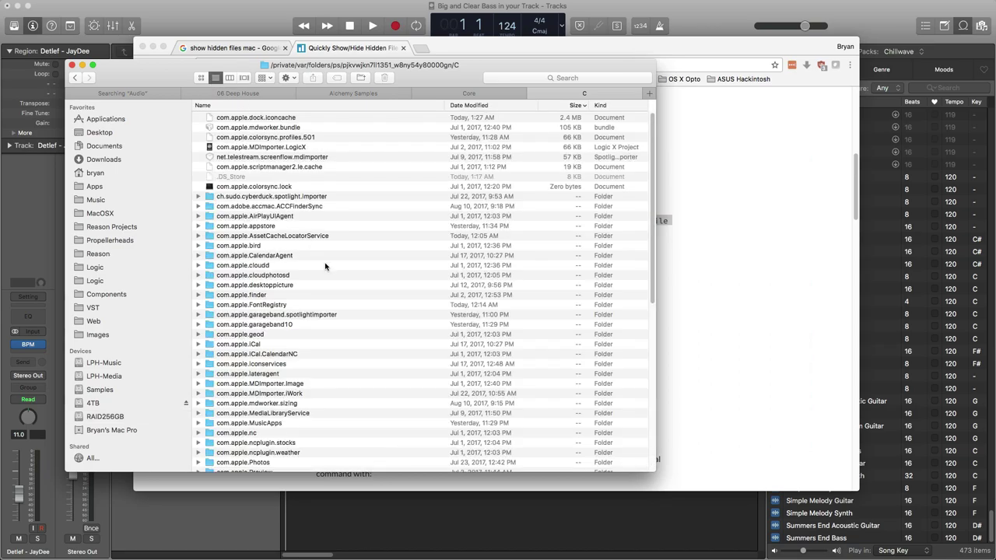
{"action": "scroll", "coordinate": [319, 271], "scroll_direction": "down", "scroll_amount": 3}
{"action": "scroll", "coordinate": [319, 271], "scroll_direction": "down", "scroll_amount": 10}
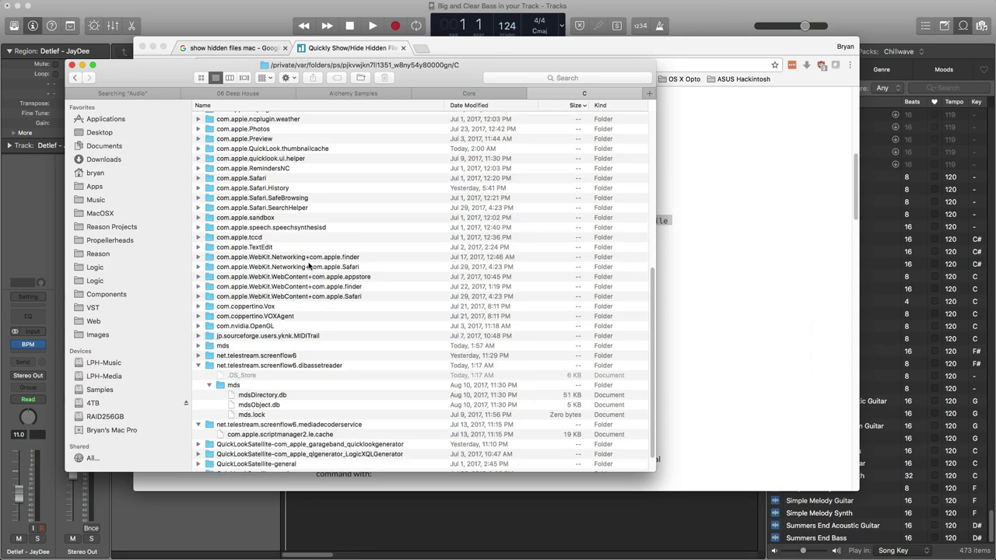
{"action": "scroll", "coordinate": [309, 266], "scroll_direction": "down", "scroll_amount": 1}
{"action": "left_click", "coordinate": [201, 341]}
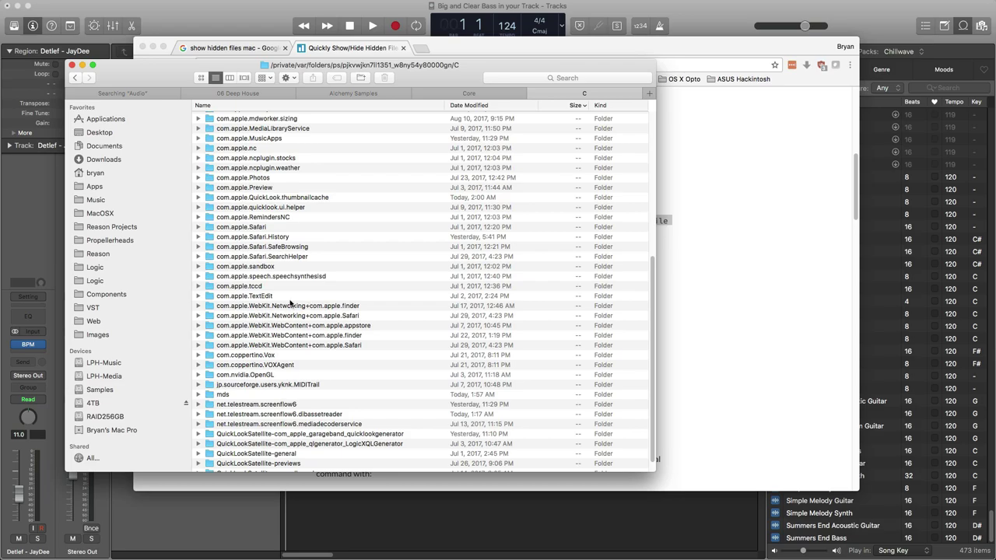
Step: Select the com.apple.garageband10 folder and sort the C folder's contents by date modified, newest first
{"action": "scroll", "coordinate": [291, 303], "scroll_direction": "down", "scroll_amount": 1}
{"action": "scroll", "coordinate": [291, 303], "scroll_direction": "up", "scroll_amount": 5}
{"action": "left_click", "coordinate": [274, 203]}
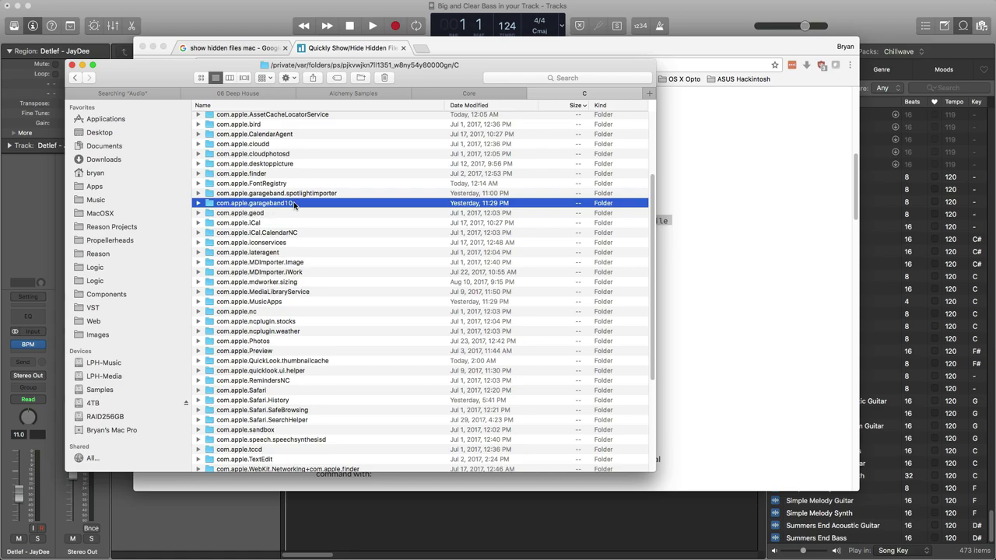
{"action": "scroll", "coordinate": [307, 216], "scroll_direction": "up", "scroll_amount": 5}
{"action": "scroll", "coordinate": [306, 218], "scroll_direction": "down", "scroll_amount": 5}
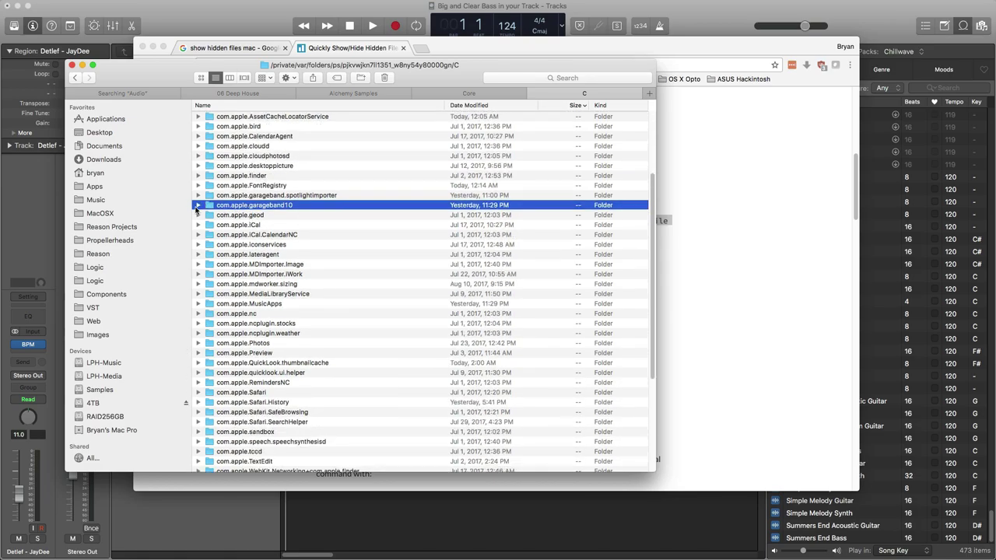
{"action": "scroll", "coordinate": [493, 263], "scroll_direction": "up", "scroll_amount": 8}
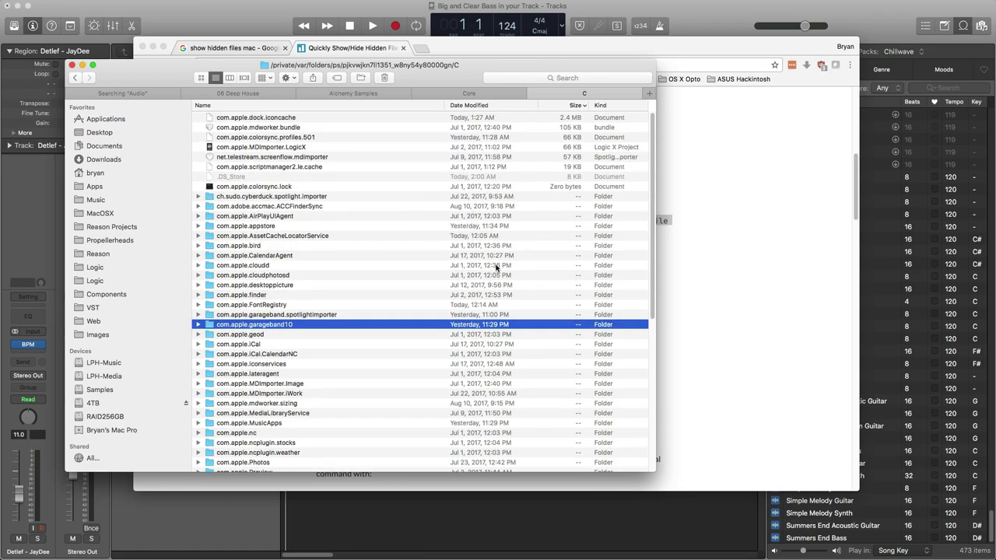
{"action": "left_click", "coordinate": [473, 108]}
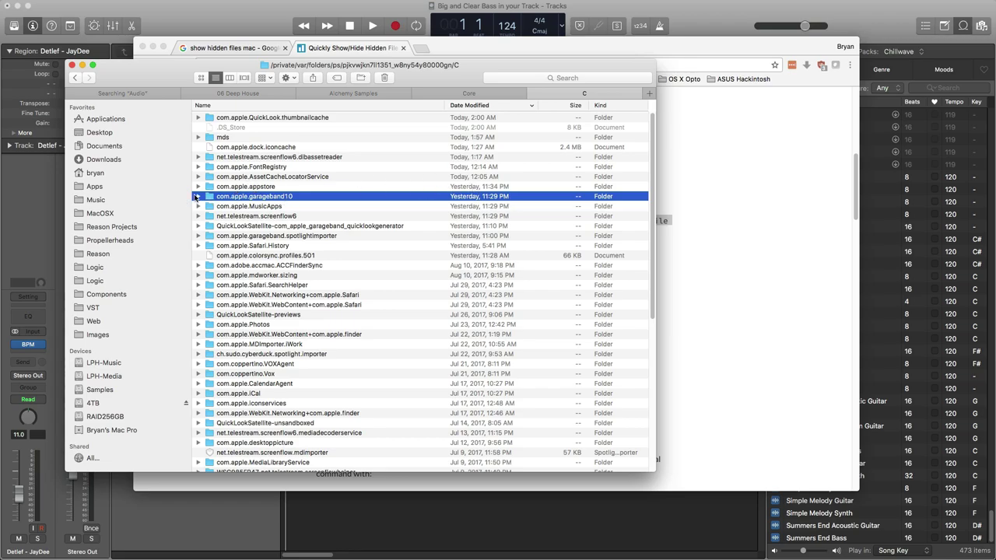
Step: Expand com.apple.garageband10 through com.apple.MusicApps and audiocontentdownload.apple.com to show the contents of lp10_ms3_content_2016
{"action": "left_click", "coordinate": [199, 197]}
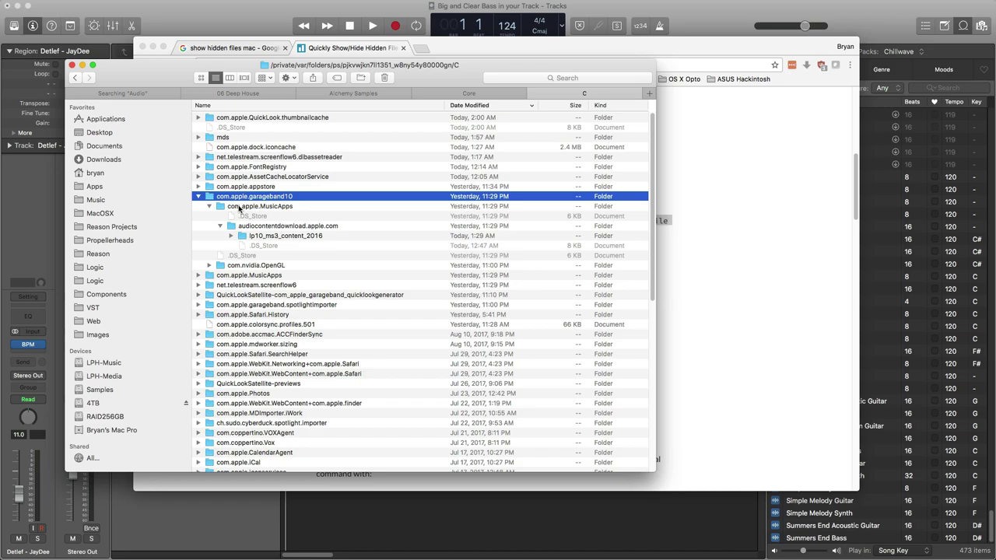
{"action": "left_click", "coordinate": [215, 208]}
{"action": "key", "text": "Left"}
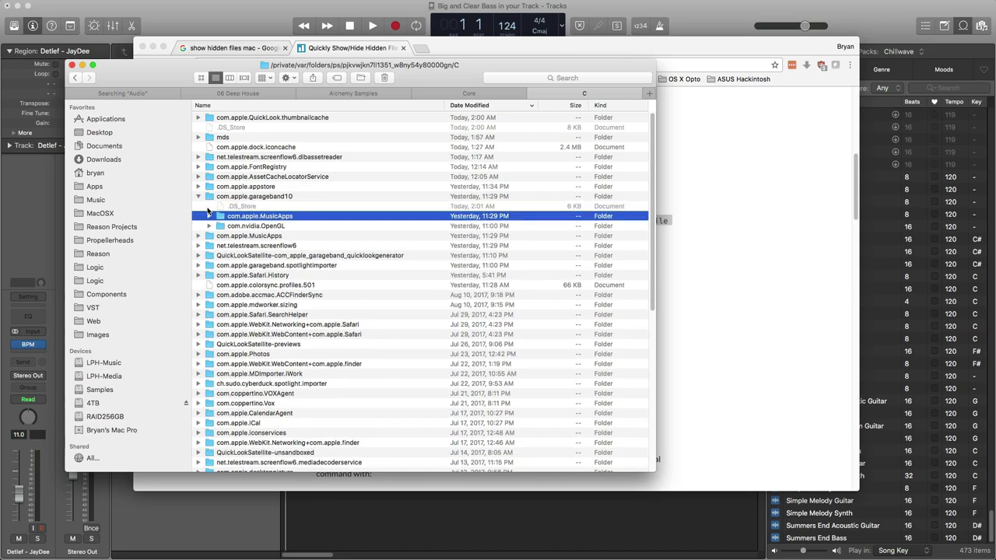
{"action": "left_click", "coordinate": [209, 217]}
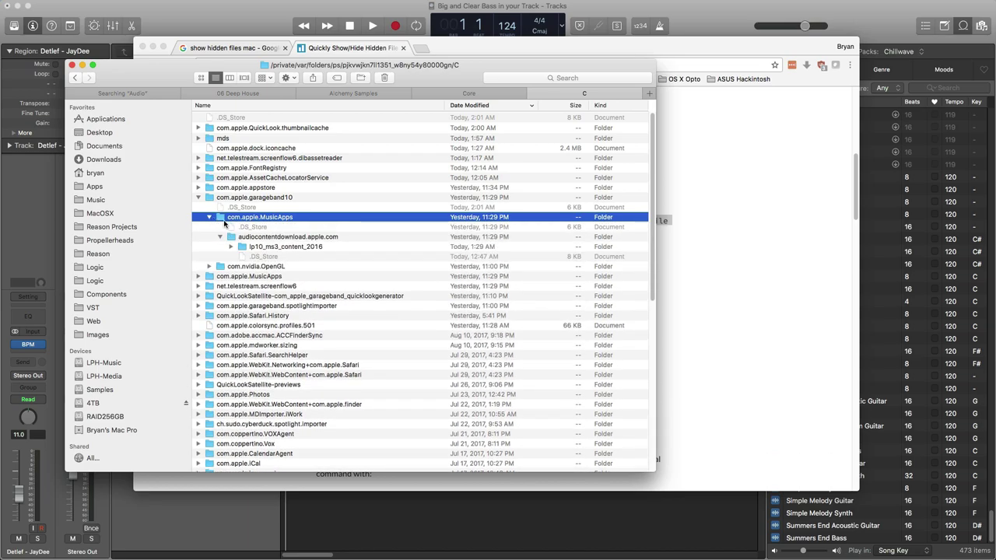
{"action": "left_click", "coordinate": [220, 236]}
{"action": "left_click", "coordinate": [273, 237]}
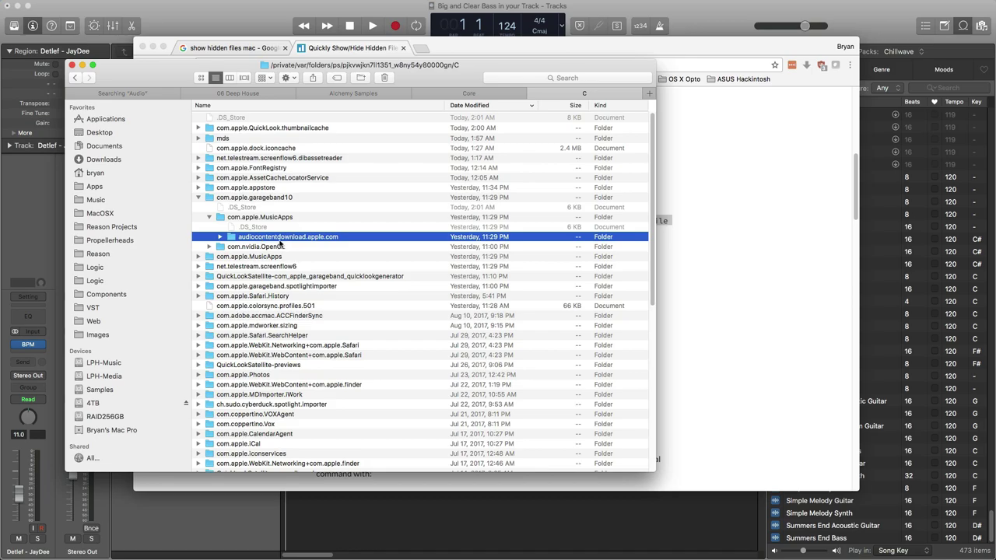
{"action": "left_click", "coordinate": [220, 238]}
{"action": "left_click", "coordinate": [274, 247]}
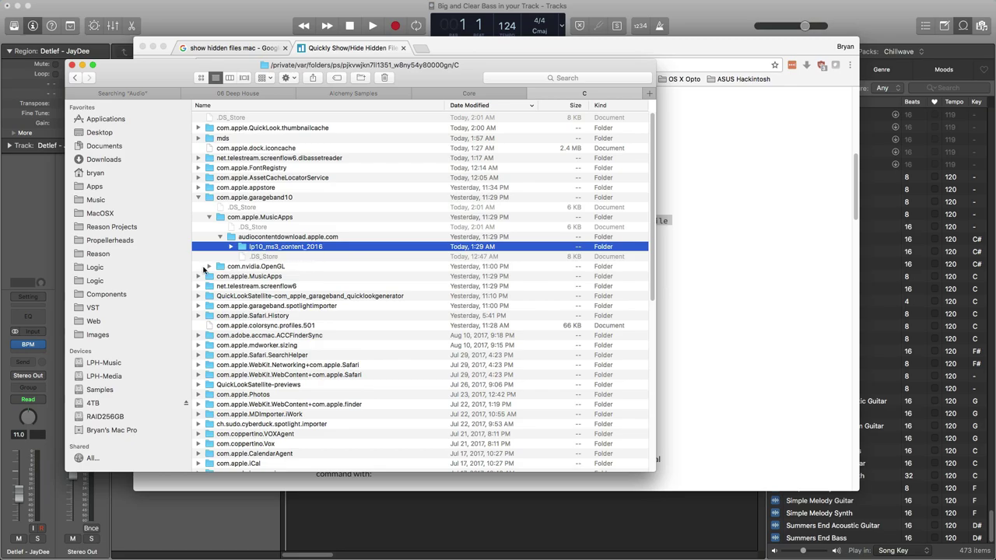
{"action": "left_click", "coordinate": [231, 247]}
Step: Open the lp10_ms3_content_2016 folder with its files sorted by kind and go to the installer packages
{"action": "scroll", "coordinate": [380, 287], "scroll_direction": "down", "scroll_amount": 2}
{"action": "key", "text": "super+Down"}
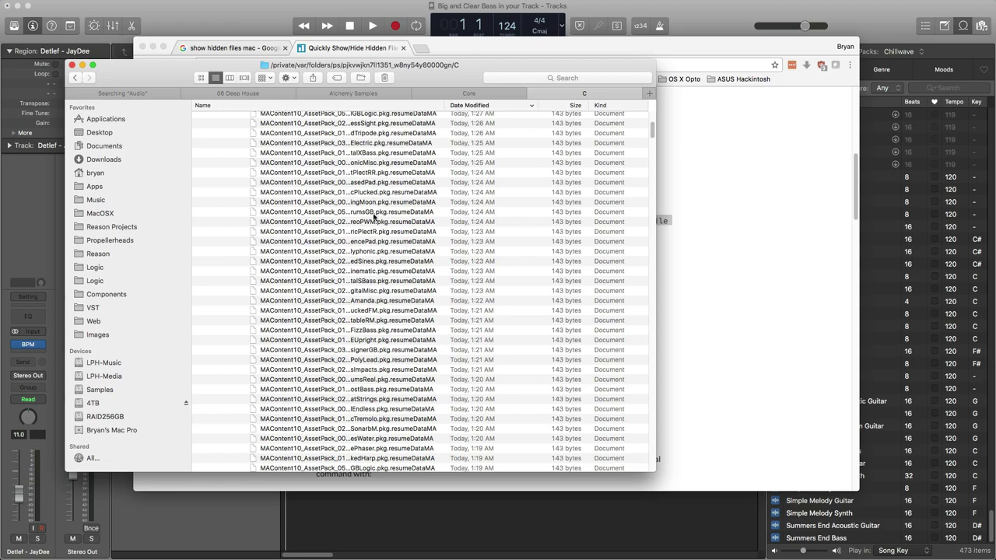
{"action": "scroll", "coordinate": [376, 239], "scroll_direction": "down", "scroll_amount": 5}
Step: Select and copy all installer packages from MAContent10_AssetPack_0002_AlchemyOrgans.pkg through MAContent10_AssetPack_0627_AlchemySettingsBasicEssential.pkg
{"action": "left_click", "coordinate": [351, 185]}
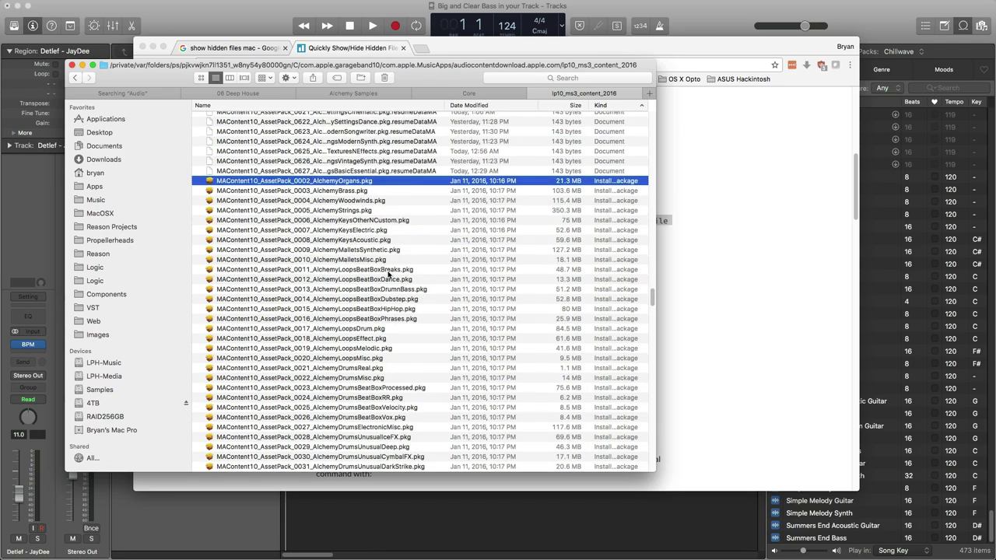
{"action": "scroll", "coordinate": [386, 274], "scroll_direction": "down", "scroll_amount": 20}
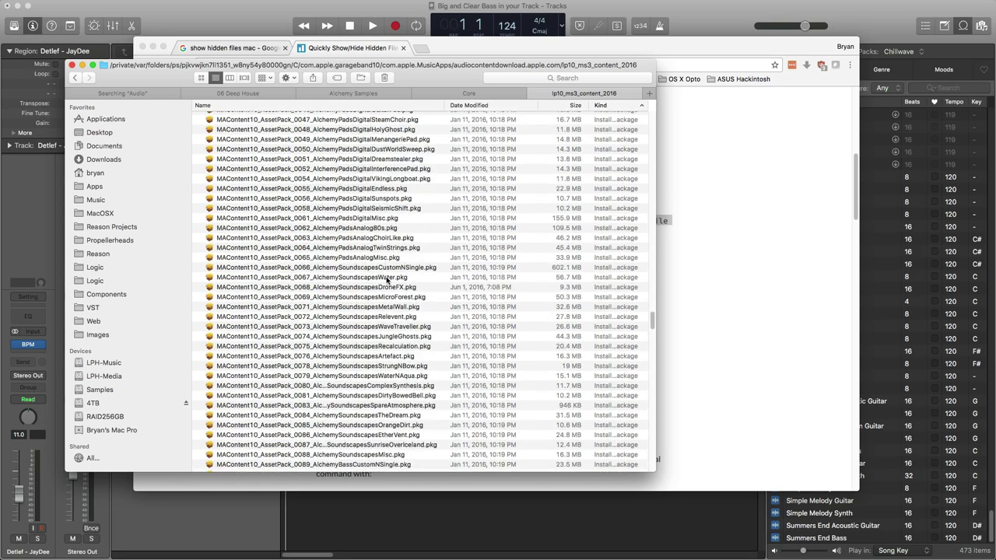
{"action": "scroll", "coordinate": [386, 280], "scroll_direction": "down", "scroll_amount": 20}
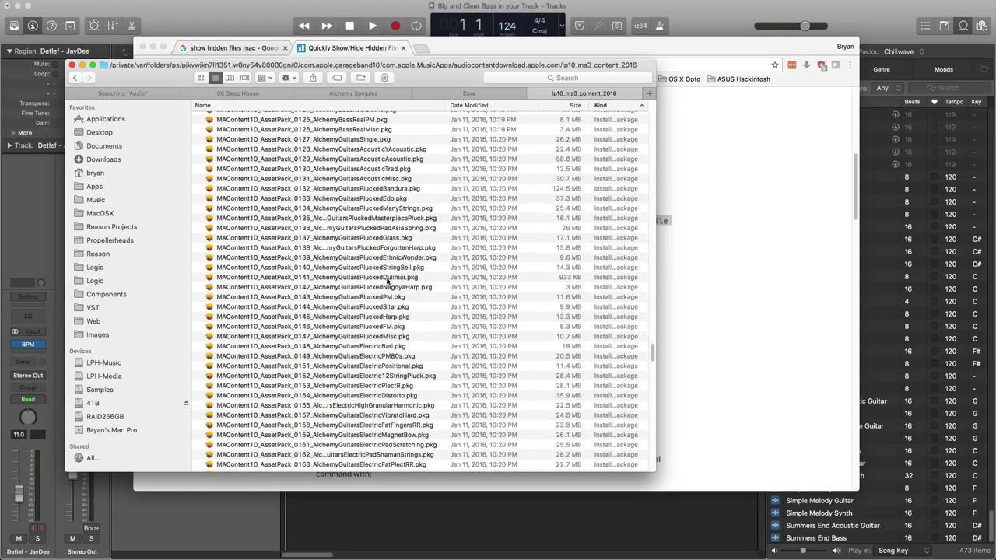
{"action": "scroll", "coordinate": [392, 283], "scroll_direction": "down", "scroll_amount": 20}
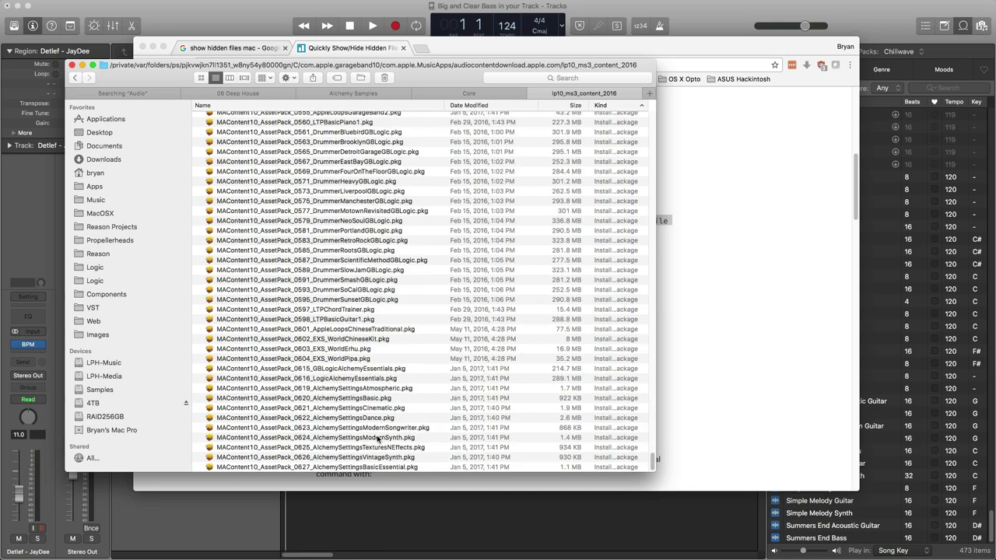
{"action": "key", "text": "super+a"}
{"action": "scroll", "coordinate": [343, 351], "scroll_direction": "up", "scroll_amount": 15}
{"action": "scroll", "coordinate": [337, 280], "scroll_direction": "up", "scroll_amount": 10}
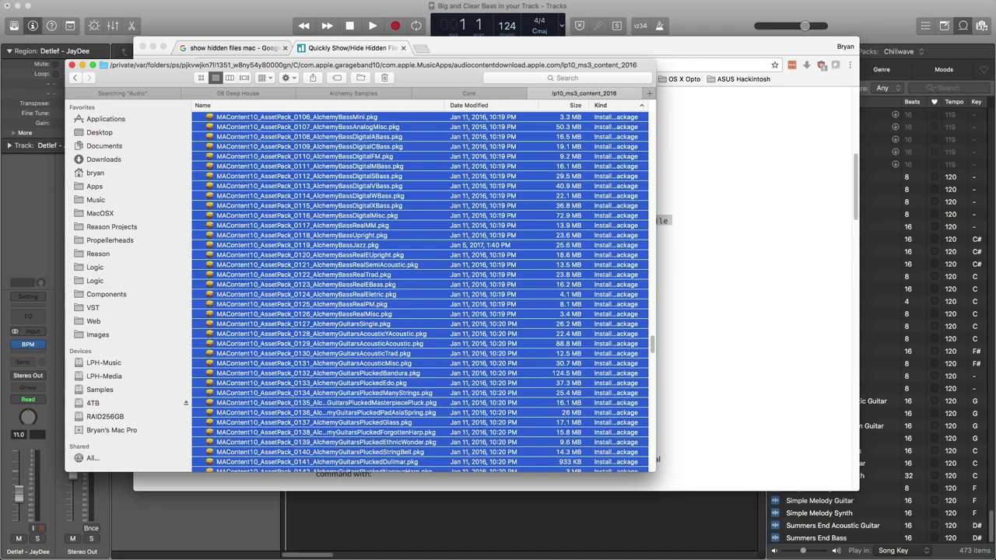
Step: Open the Samples drive in a new tab and reposition the file window
{"action": "left_click", "coordinate": [650, 95]}
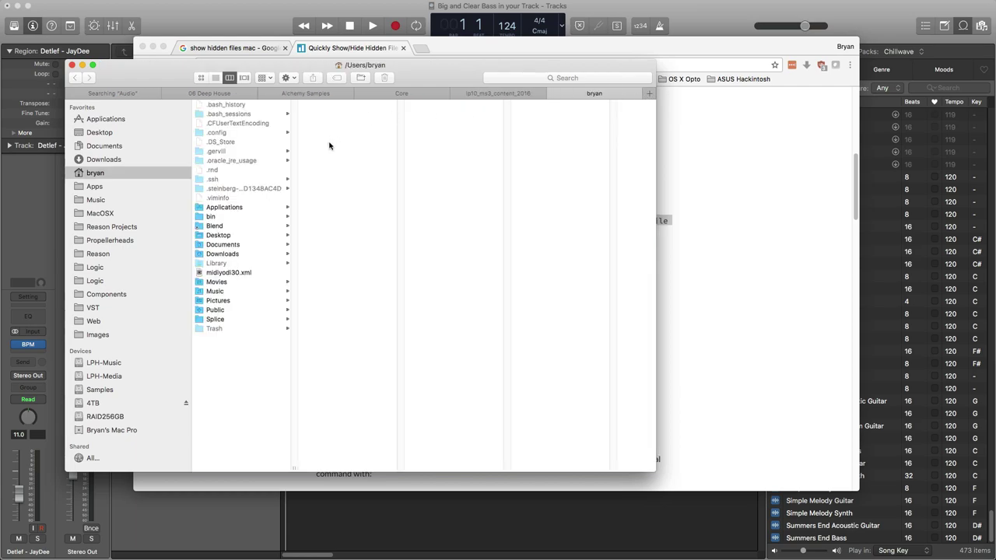
{"action": "left_click", "coordinate": [99, 389]}
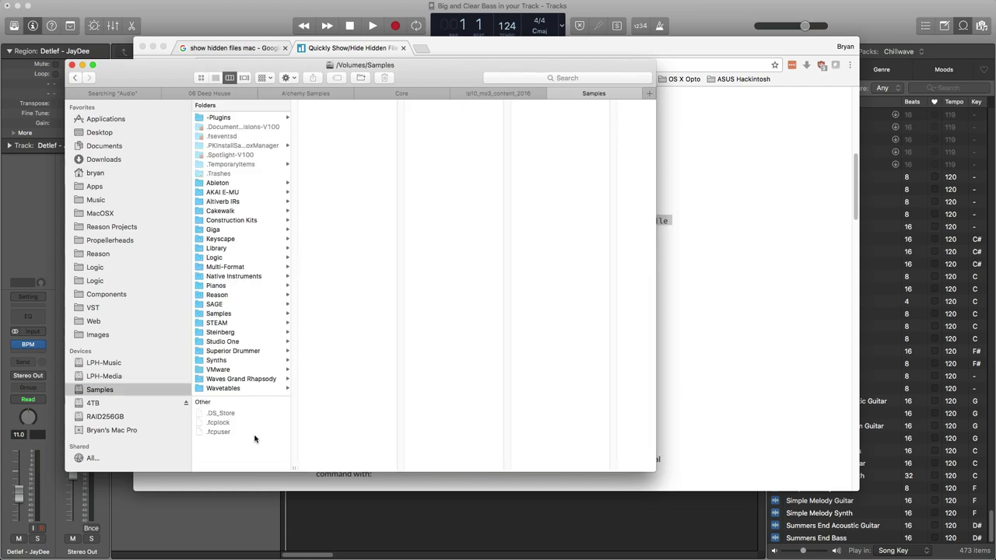
{"action": "left_click_drag", "start_coordinate": [419, 84], "coordinate": [594, 89]}
Step: Return to the C folder's listing and check the size information of the lp10_ms3_content_2016 folder
{"action": "left_click", "coordinate": [656, 99]}
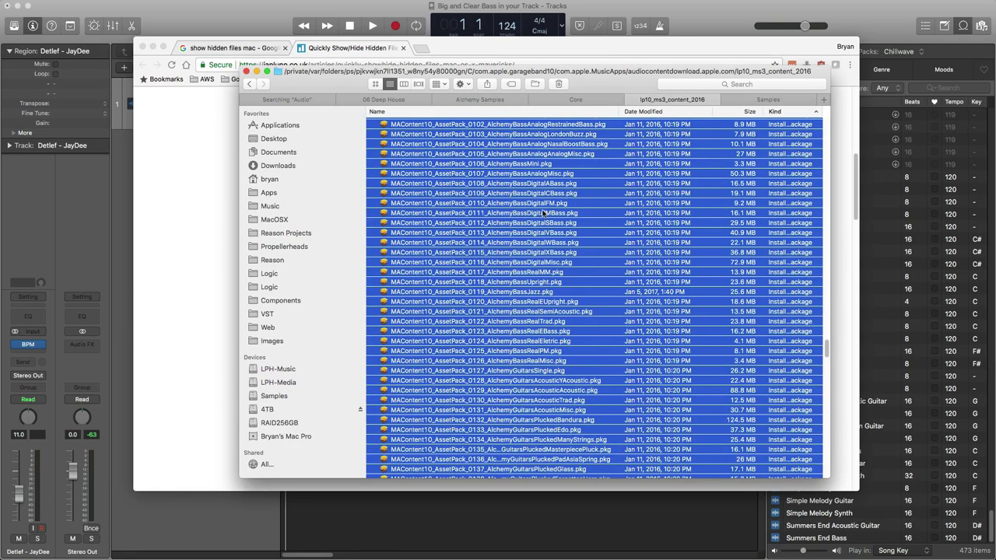
{"action": "left_click", "coordinate": [250, 84]}
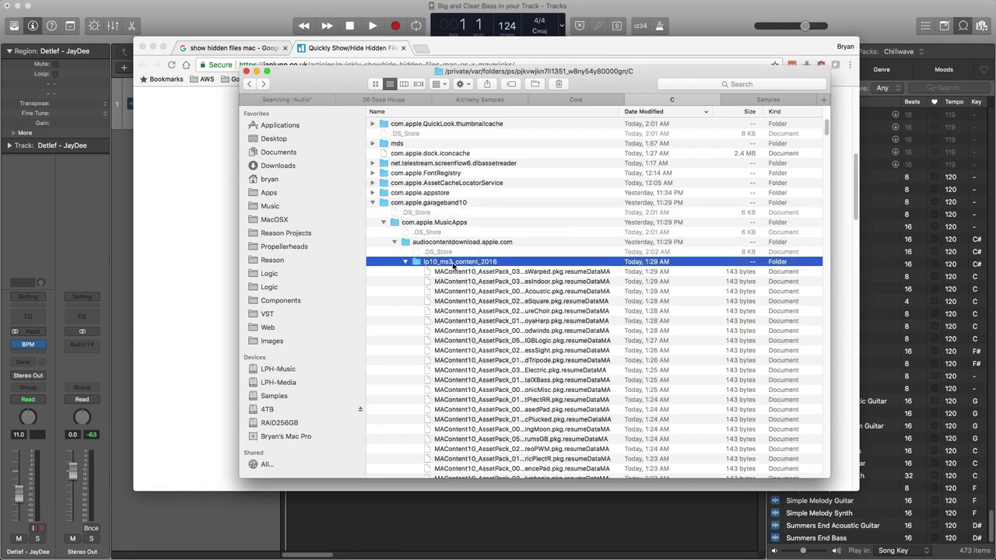
{"action": "right_click", "coordinate": [461, 266]}
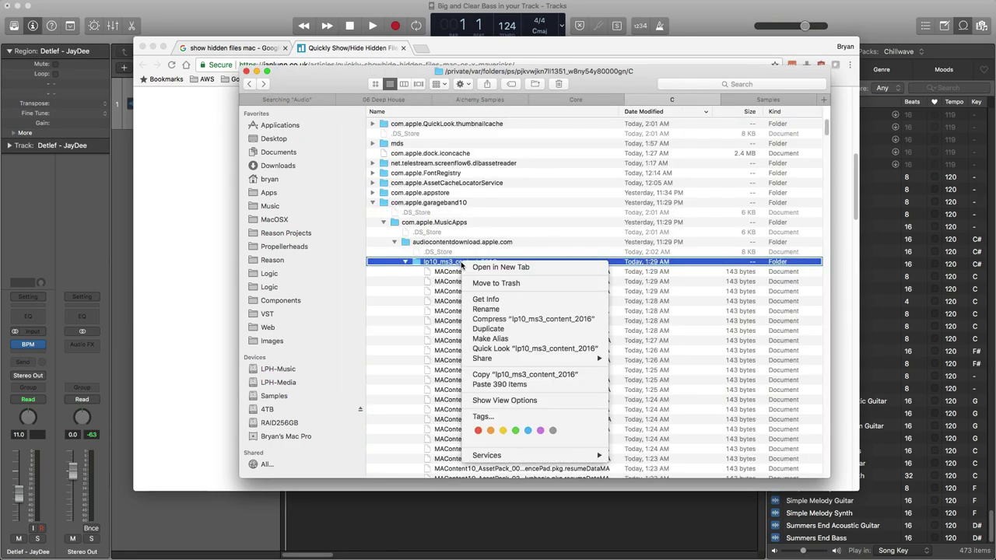
{"action": "left_click", "coordinate": [491, 300]}
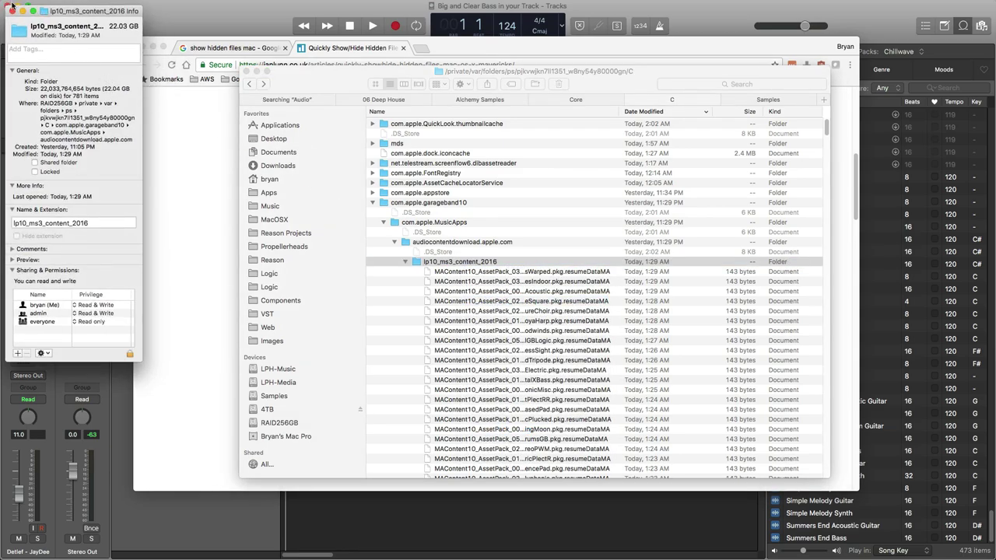
{"action": "left_click", "coordinate": [12, 11]}
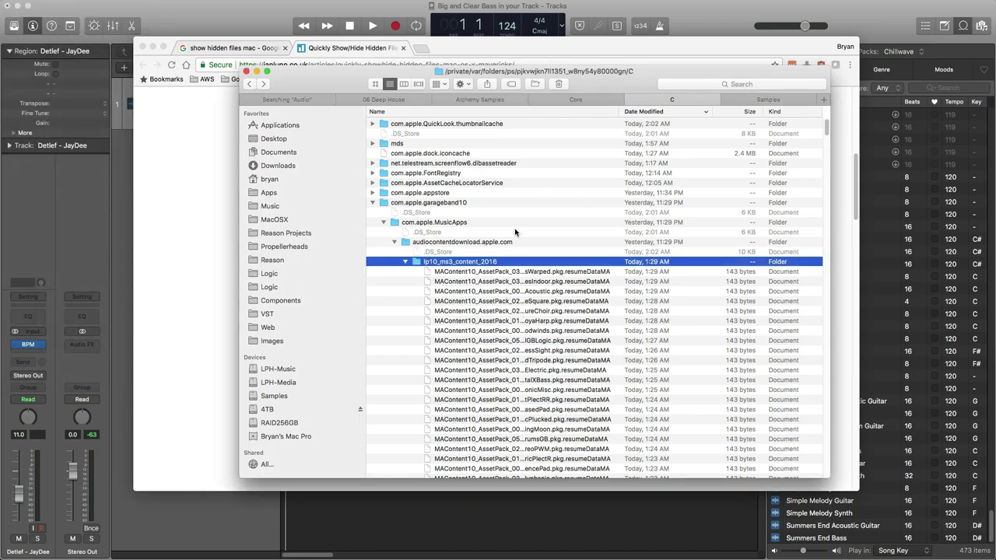
Step: Create a folder named Content Archive inside the Logic folder on the Samples drive
{"action": "left_click", "coordinate": [760, 100]}
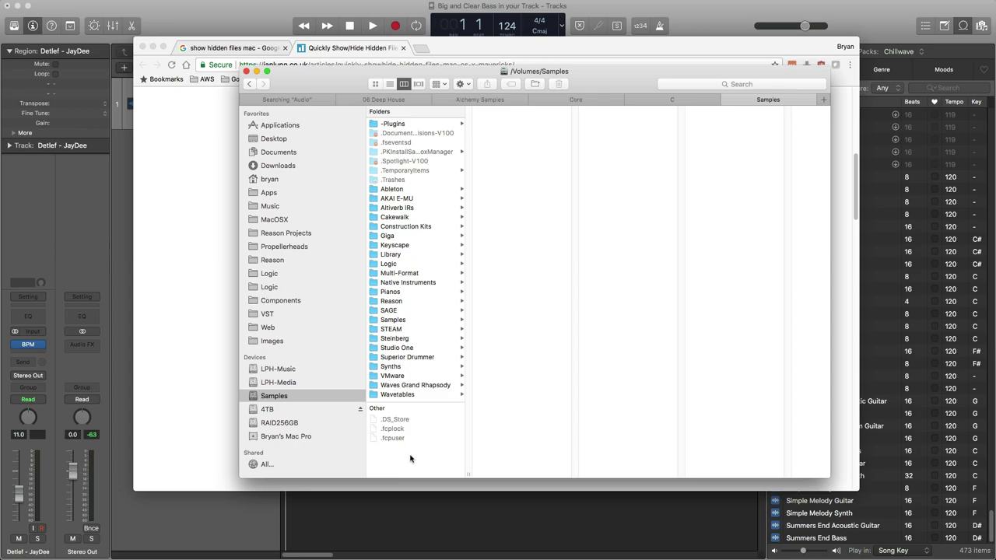
{"action": "left_click", "coordinate": [395, 264]}
{"action": "right_click", "coordinate": [515, 220]}
{"action": "left_click", "coordinate": [547, 229]}
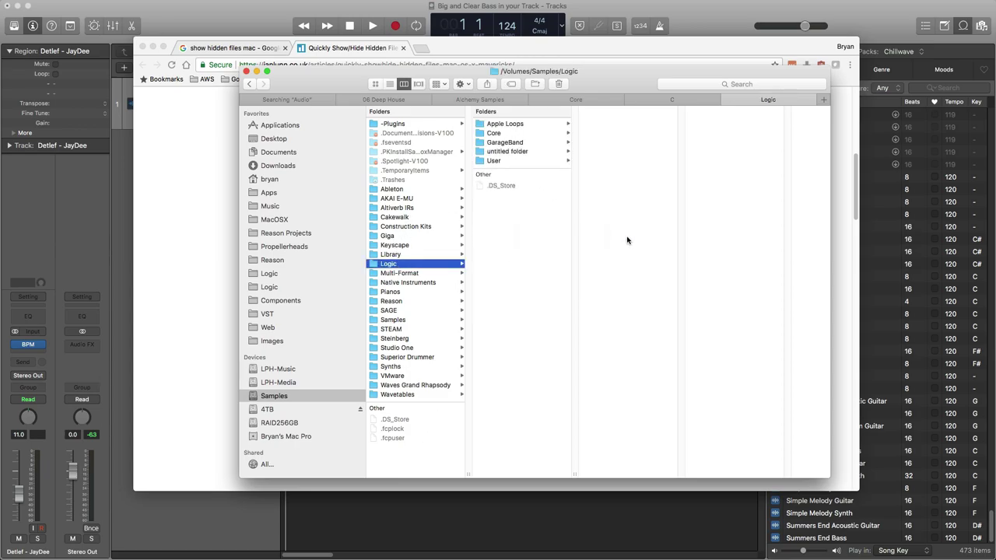
{"action": "type", "text": "Con"}
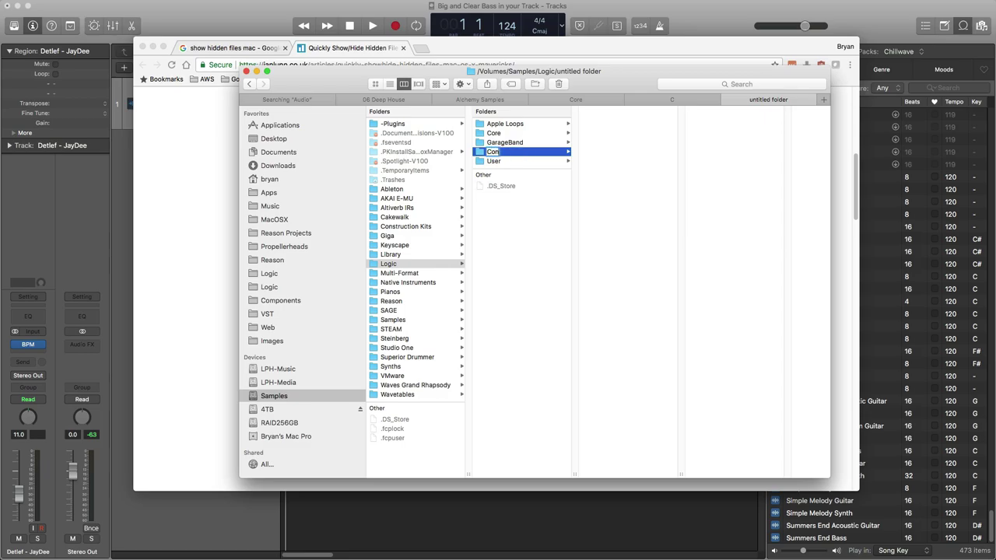
{"action": "type", "text": "tent Archive"}
{"action": "key", "text": "Return"}
Step: Paste the copied installer packages into the Content Archive folder and move the copy progress window over the file window
{"action": "right_click", "coordinate": [623, 212]}
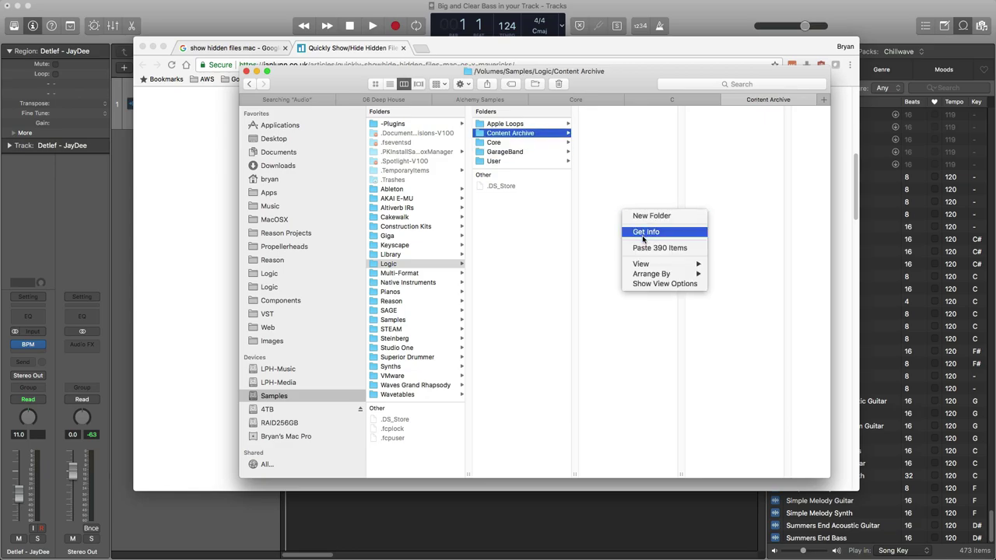
{"action": "left_click", "coordinate": [642, 247]}
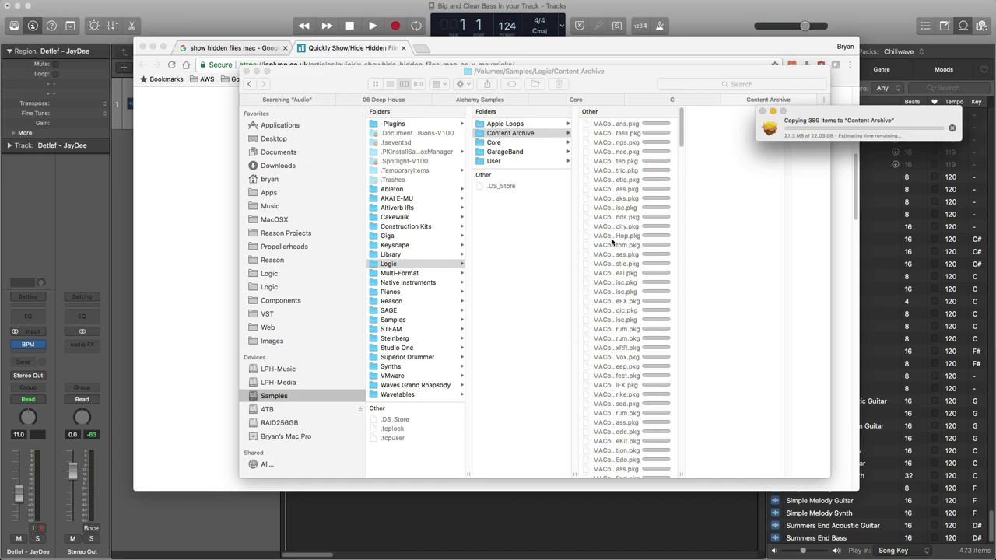
{"action": "left_click_drag", "start_coordinate": [901, 122], "coordinate": [575, 74]}
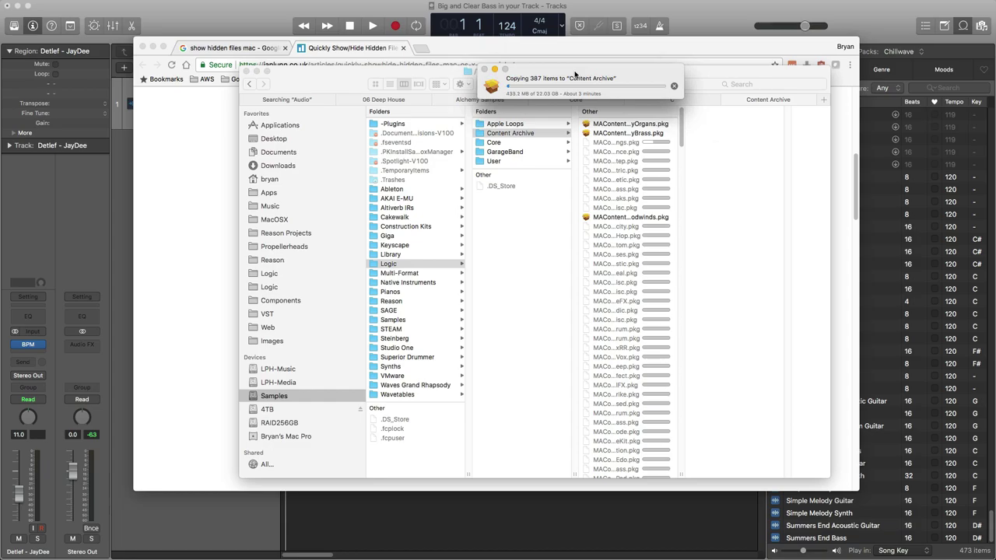
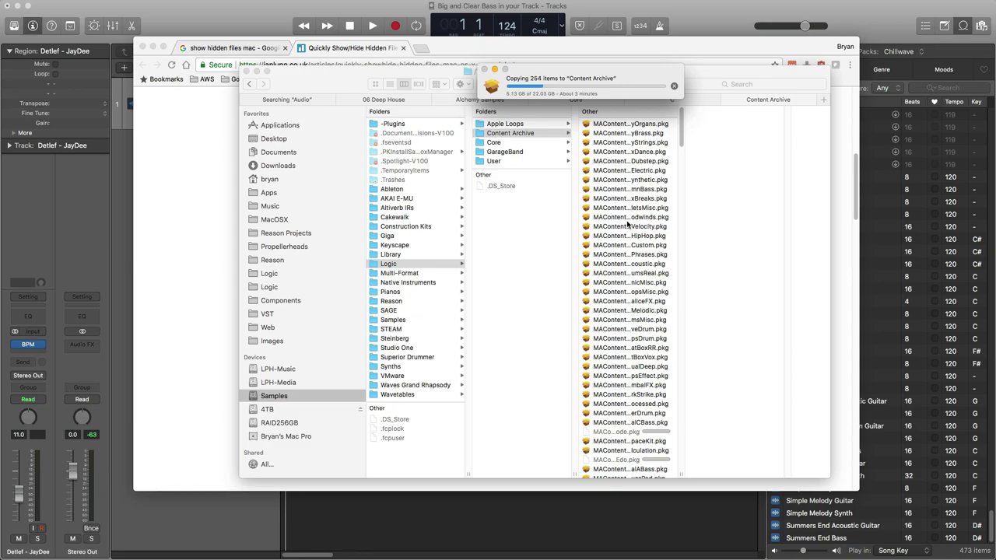
Step: Select the five packages from Dubstep to BeatBoxBreaks in Content Archive and look at the options for opening them together
{"action": "left_click", "coordinate": [636, 161]}
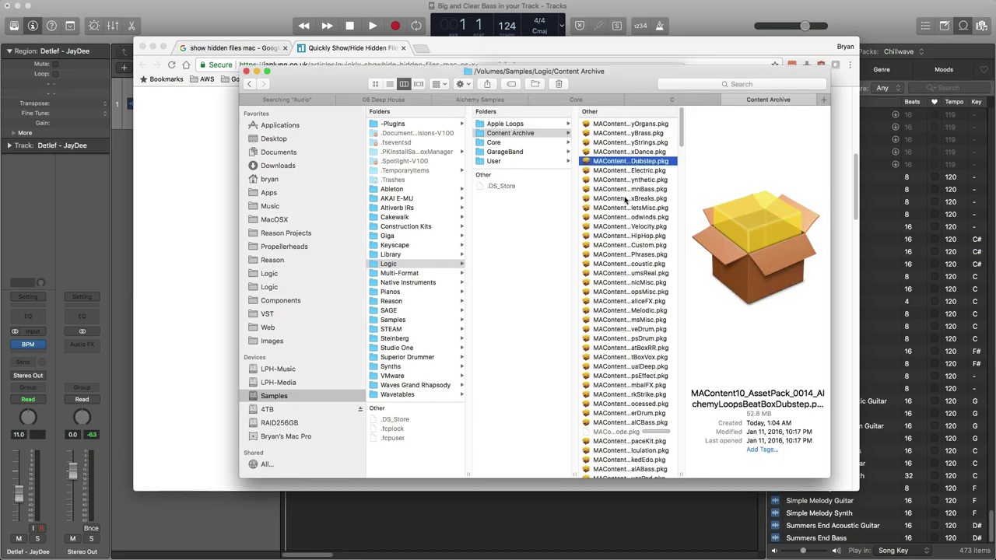
{"action": "left_click", "coordinate": [625, 199], "text": "shift"}
{"action": "right_click", "coordinate": [625, 198]}
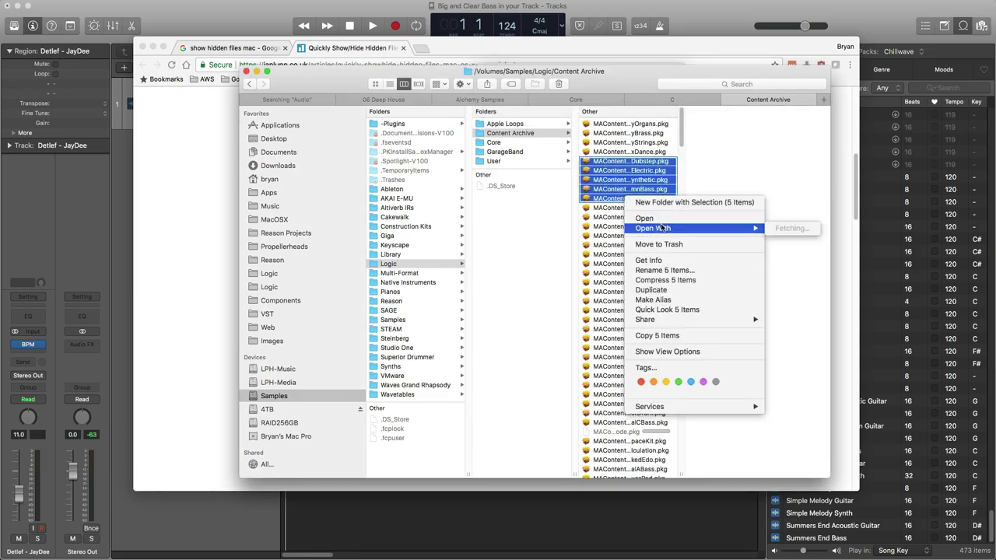
{"action": "left_click", "coordinate": [637, 86]}
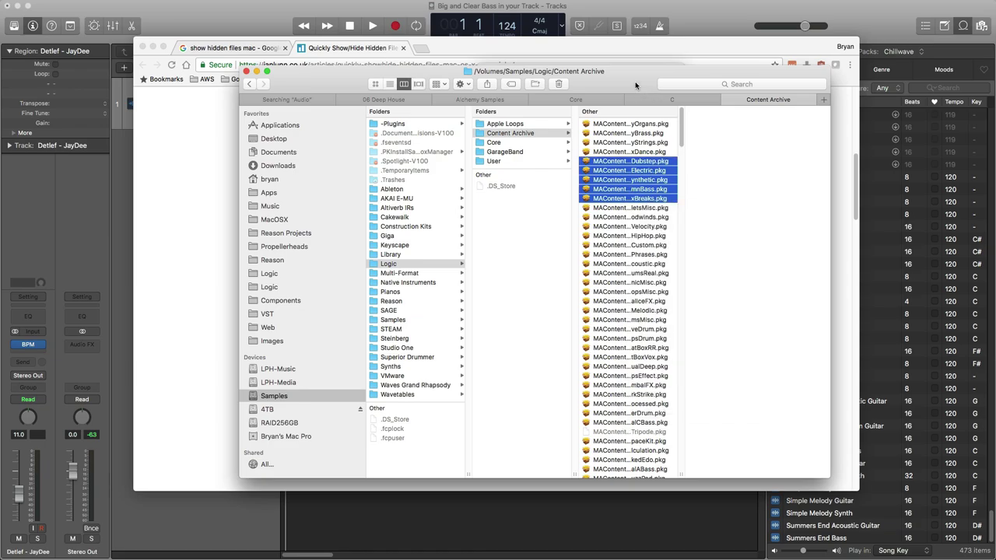
Step: Reposition the file window, close the Alchemy Samples tab, and review Logic Pro's loop packs list, keeping Chillwave chosen
{"action": "left_click_drag", "start_coordinate": [632, 80], "coordinate": [612, 148]}
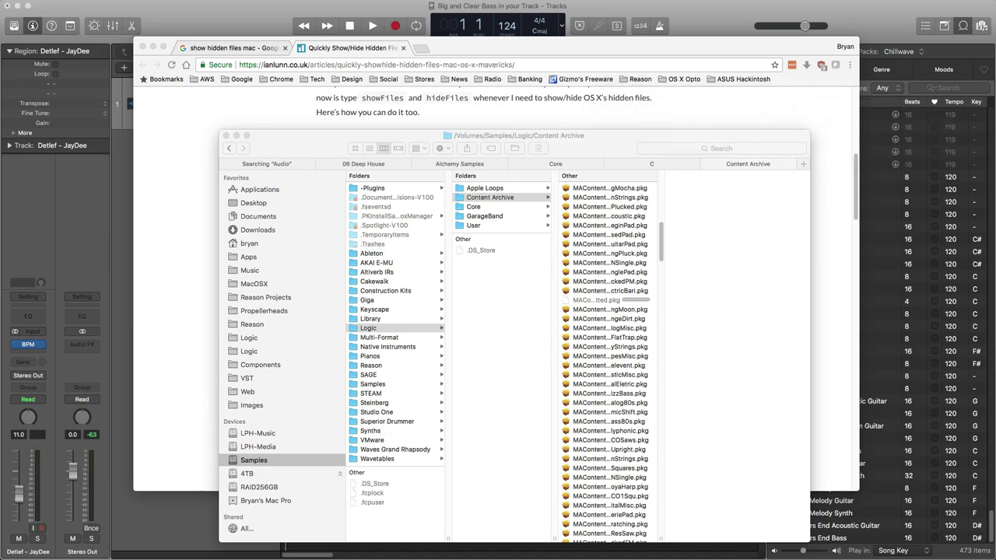
{"action": "left_click_drag", "start_coordinate": [556, 139], "coordinate": [579, 145]}
{"action": "key", "text": "super+w"}
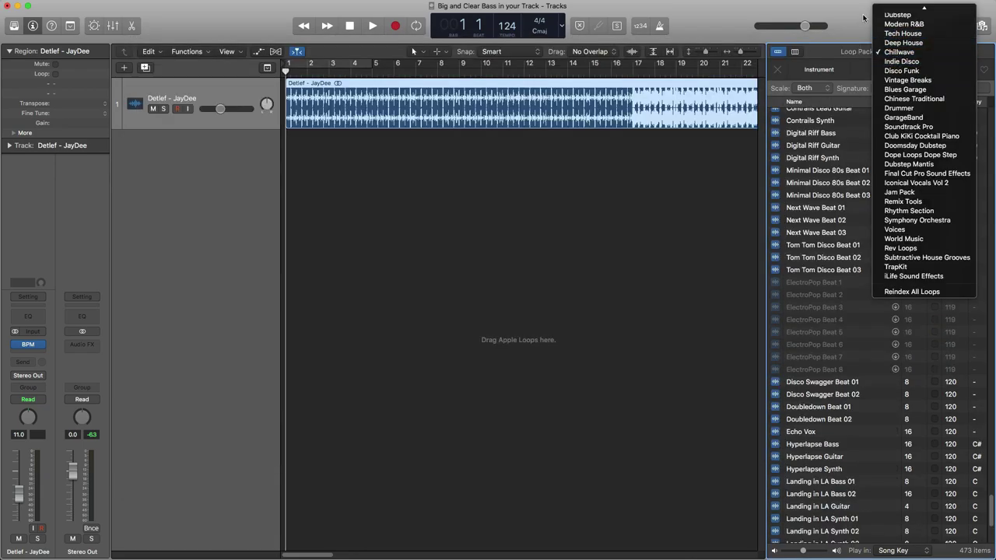
{"action": "left_click", "coordinate": [899, 51]}
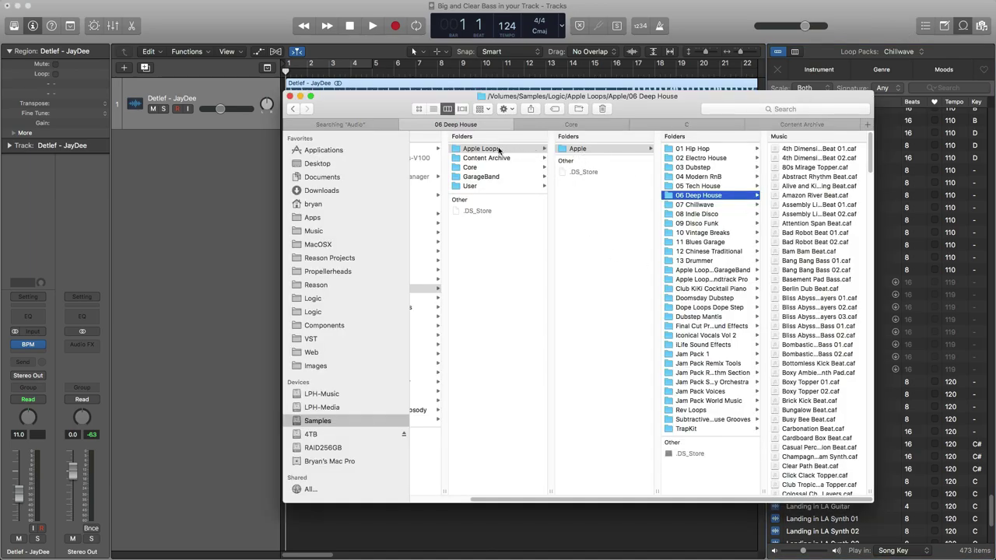
Step: Open the 07 Chillwave folder, and in the Audio search for Electro select the files ElectroPop Beat 1 to 8
{"action": "left_click", "coordinate": [709, 206]}
{"action": "left_click_drag", "start_coordinate": [828, 100], "coordinate": [774, 95]}
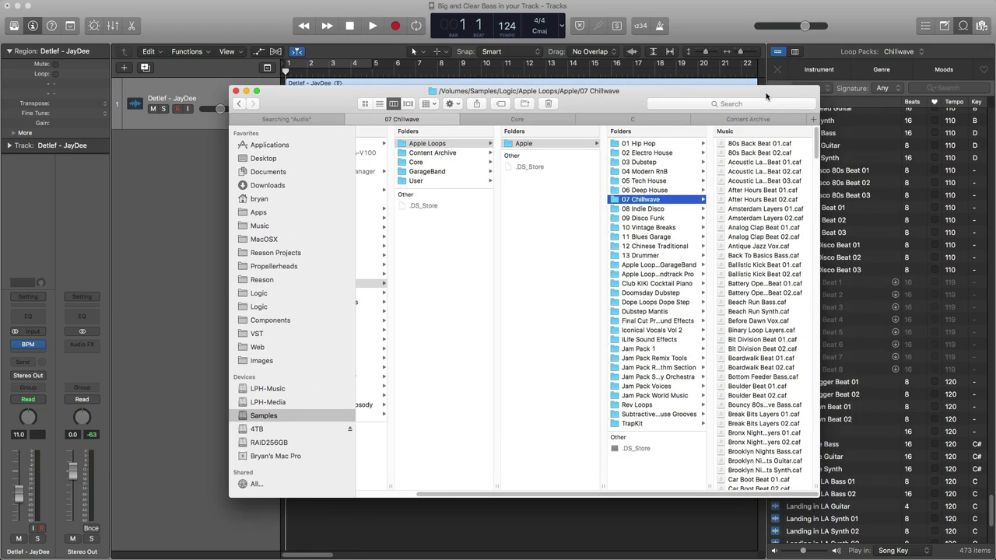
{"action": "left_click", "coordinate": [308, 119]}
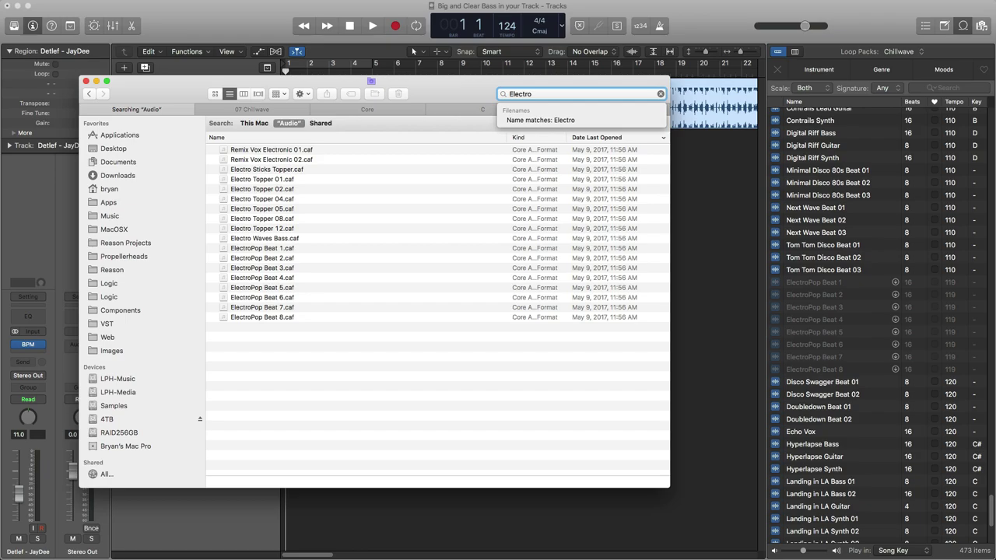
{"action": "left_click", "coordinate": [242, 180]}
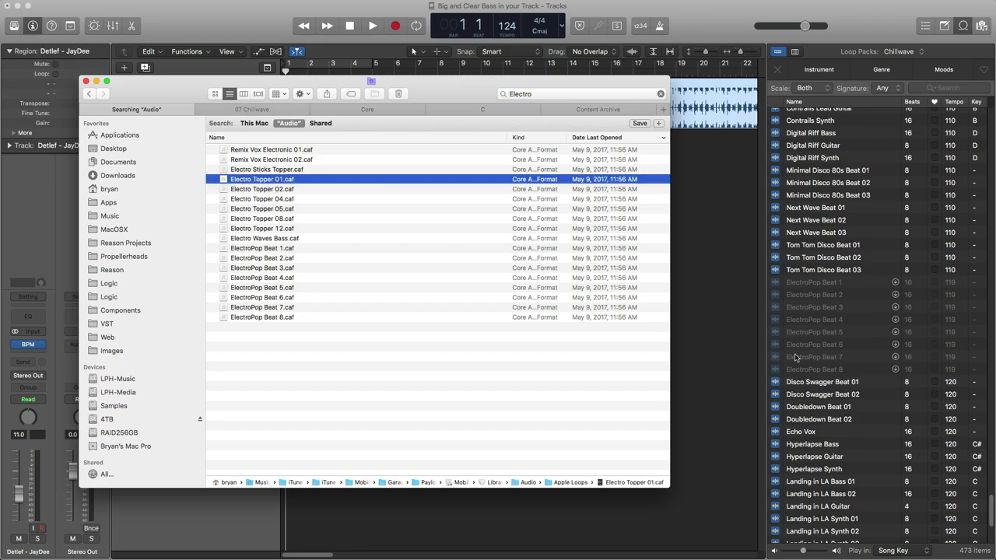
{"action": "left_click", "coordinate": [272, 251]}
{"action": "left_click_drag", "start_coordinate": [264, 346], "coordinate": [306, 247]}
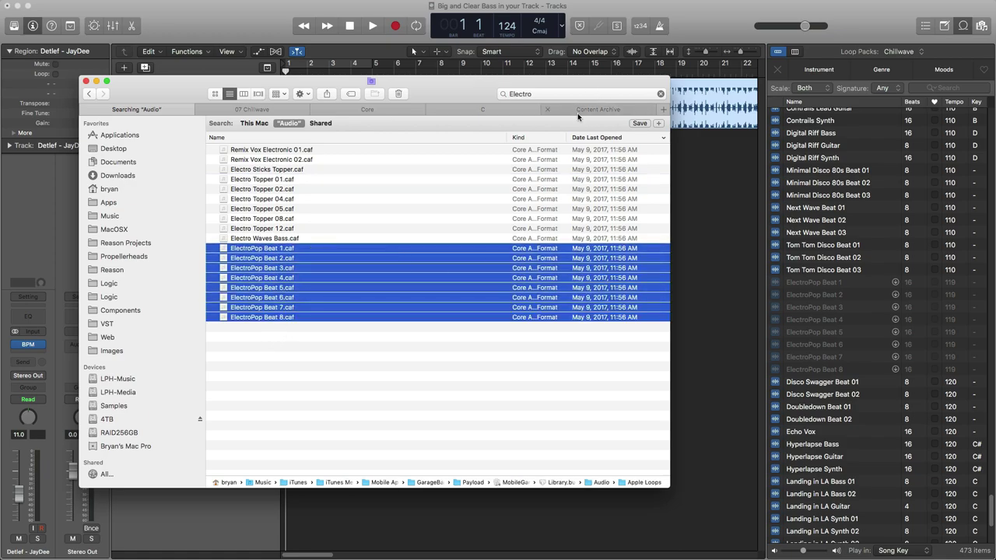
Step: Check the Core and 07 Chillwave folders, and try to transfer the selected ElectroPop Beat files to 07 Chillwave
{"action": "left_click", "coordinate": [496, 110]}
{"action": "left_click", "coordinate": [389, 111]}
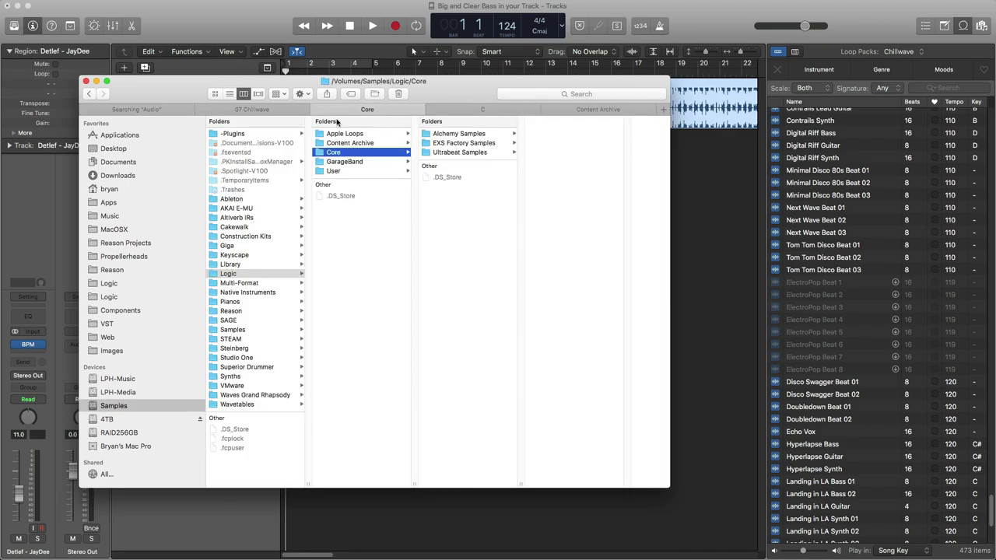
{"action": "left_click", "coordinate": [255, 110]}
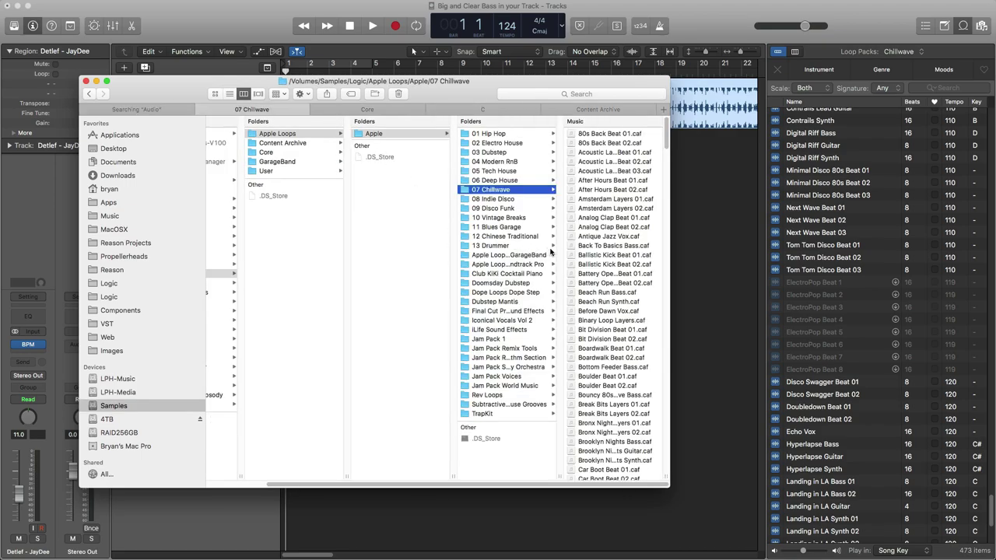
{"action": "left_click", "coordinate": [229, 94]}
{"action": "left_click", "coordinate": [158, 111]}
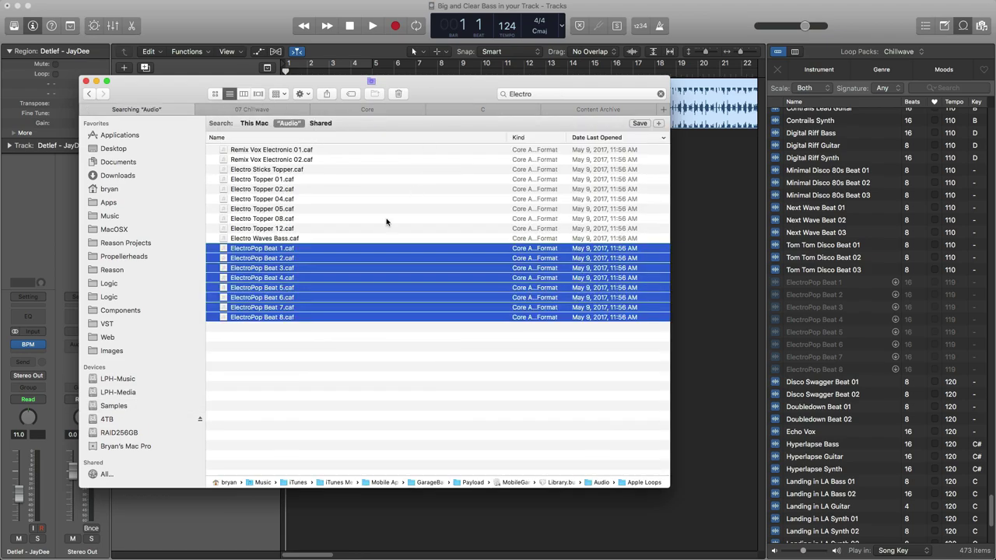
{"action": "left_click_drag", "start_coordinate": [271, 253], "coordinate": [280, 109]}
{"action": "scroll", "coordinate": [840, 349], "scroll_direction": "down", "scroll_amount": 15}
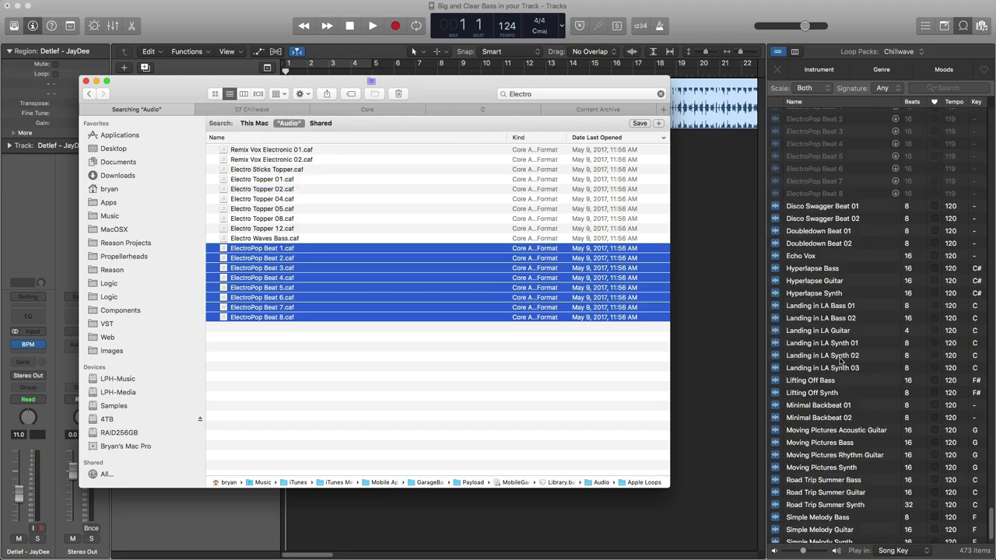
Step: Look at the Reindex All Loops option in Logic Pro's loop packs list and choose the Hip Hop pack
{"action": "left_click", "coordinate": [899, 51]}
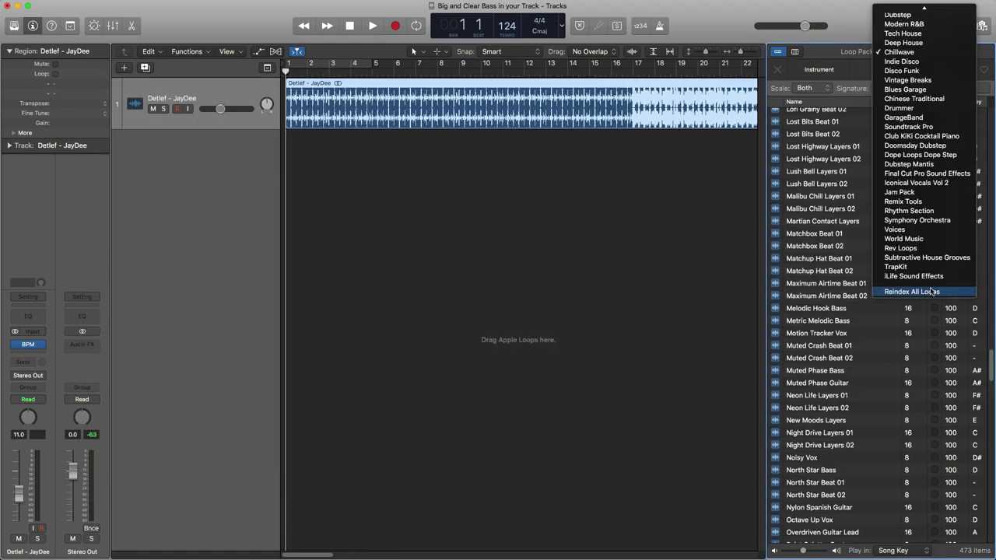
{"action": "left_click", "coordinate": [846, 27]}
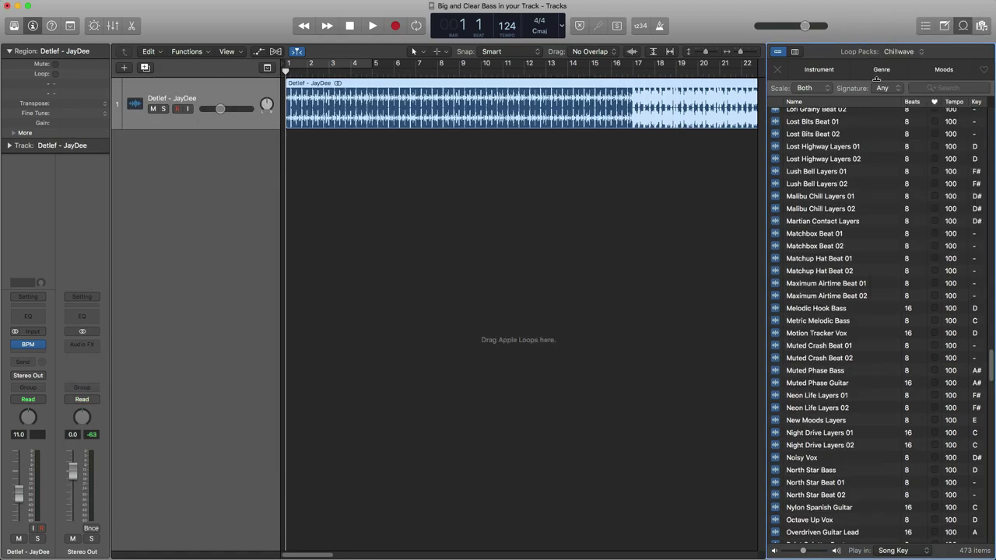
{"action": "left_click", "coordinate": [899, 52]}
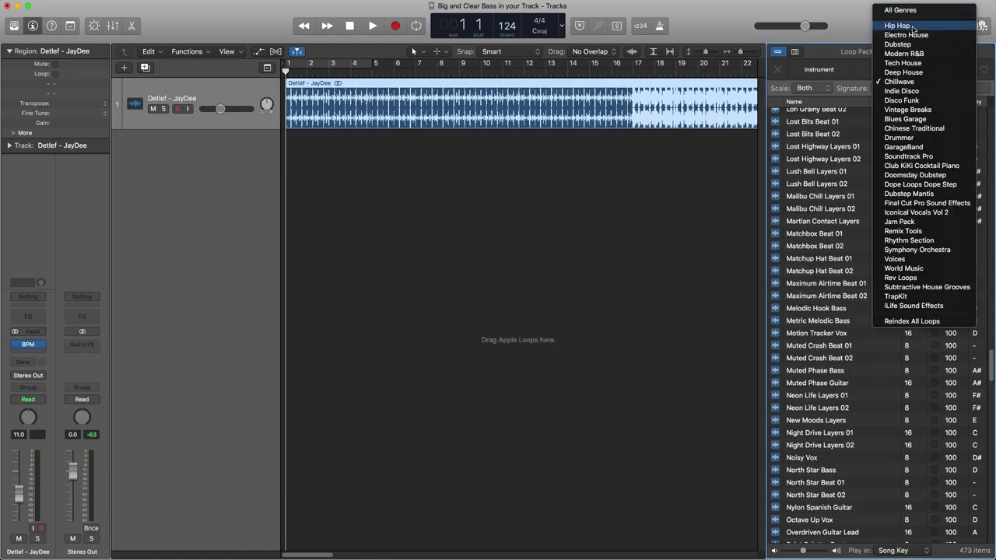
{"action": "key", "text": "Escape"}
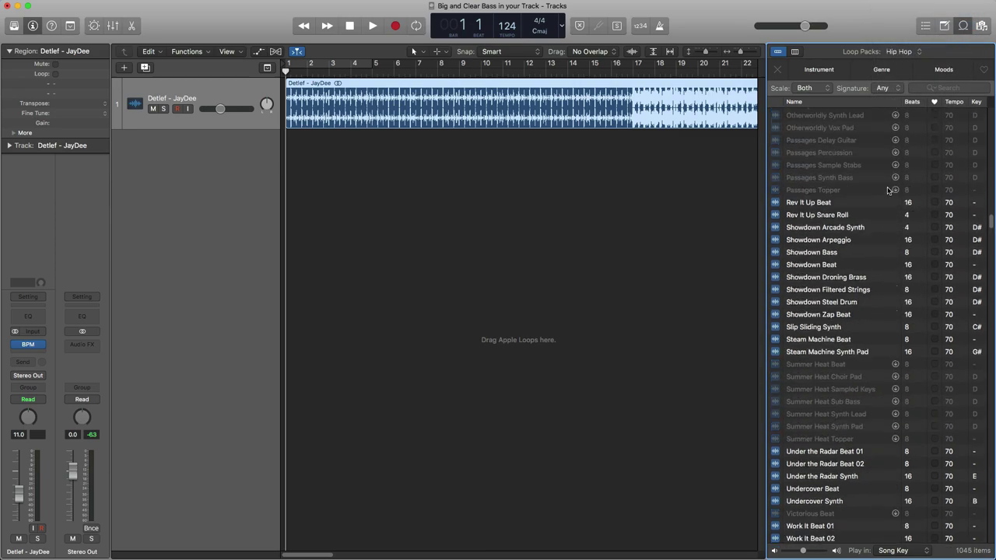
Step: Look through the Hip Hop pack for loops that still need downloading, and sort the list by tempo
{"action": "scroll", "coordinate": [885, 190], "scroll_direction": "up", "scroll_amount": 10}
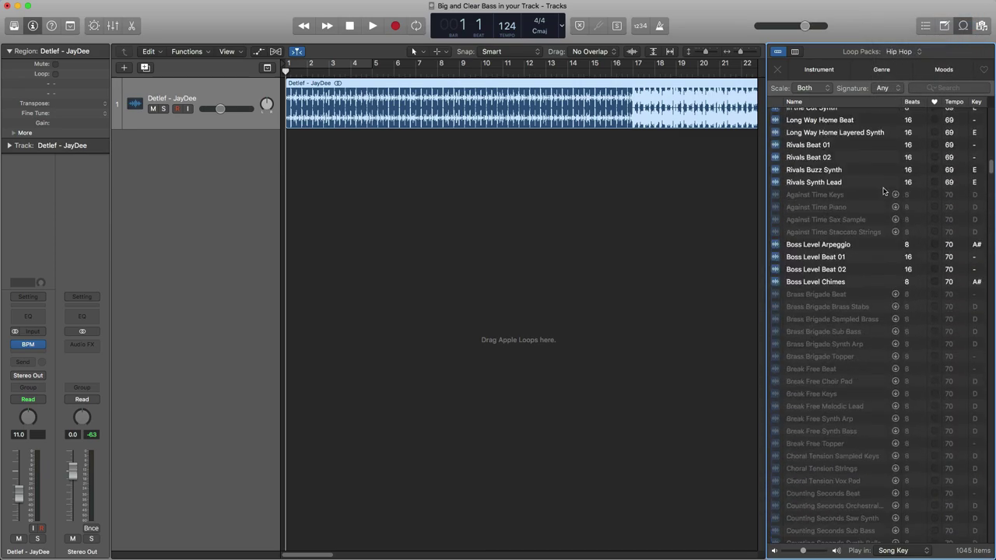
{"action": "scroll", "coordinate": [884, 191], "scroll_direction": "down", "scroll_amount": 20}
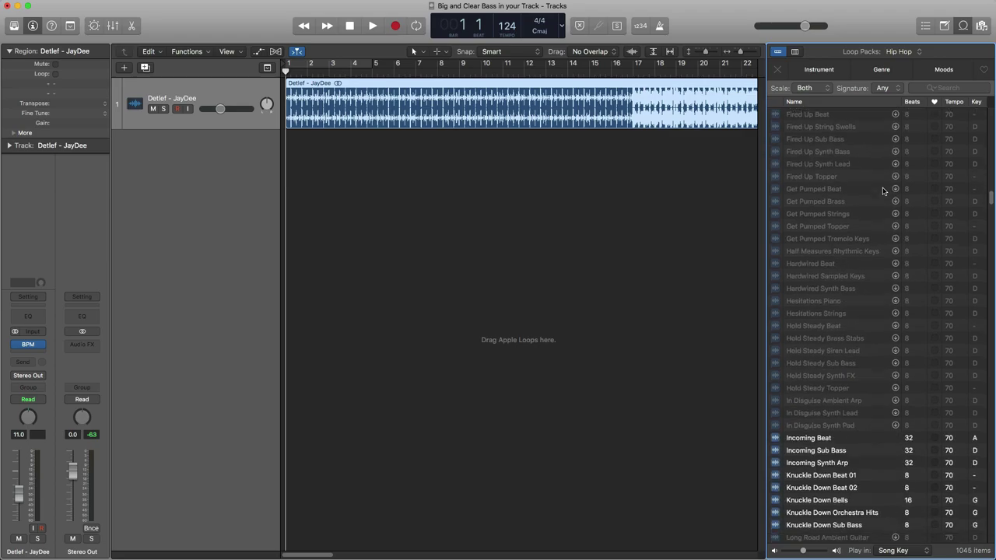
{"action": "scroll", "coordinate": [883, 191], "scroll_direction": "down", "scroll_amount": 10}
{"action": "scroll", "coordinate": [883, 192], "scroll_direction": "up", "scroll_amount": 20}
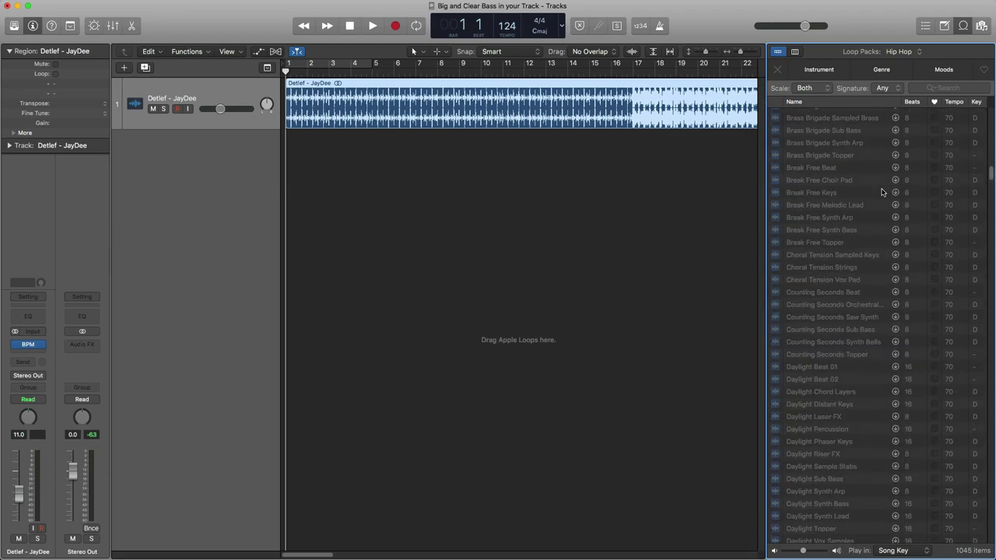
{"action": "scroll", "coordinate": [885, 192], "scroll_direction": "down", "scroll_amount": 15}
{"action": "left_click", "coordinate": [954, 102]}
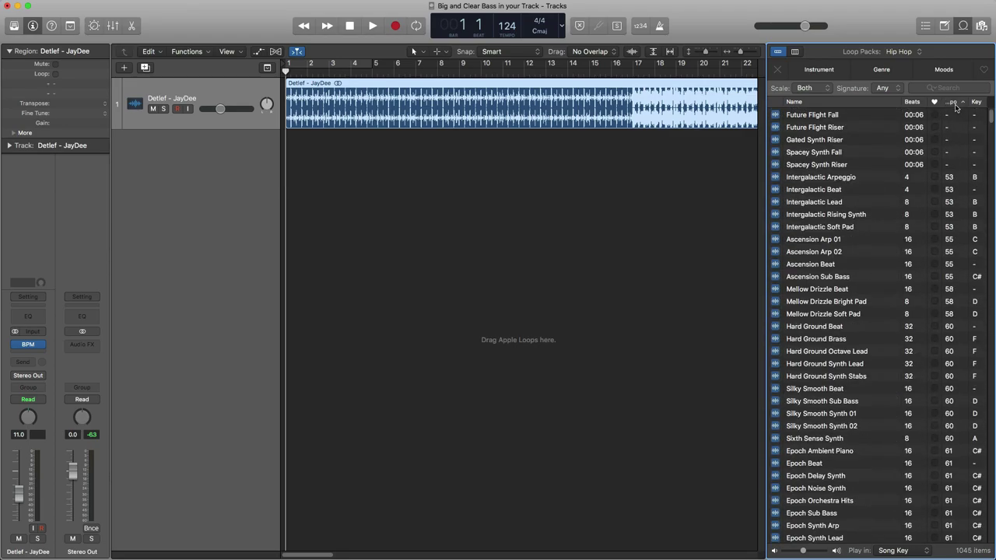
{"action": "scroll", "coordinate": [928, 187], "scroll_direction": "down", "scroll_amount": 20}
Step: Show the Electro House loop pack and examine its dimmed Lost in Ibiza and Love Prevails loops
{"action": "left_click", "coordinate": [899, 52]}
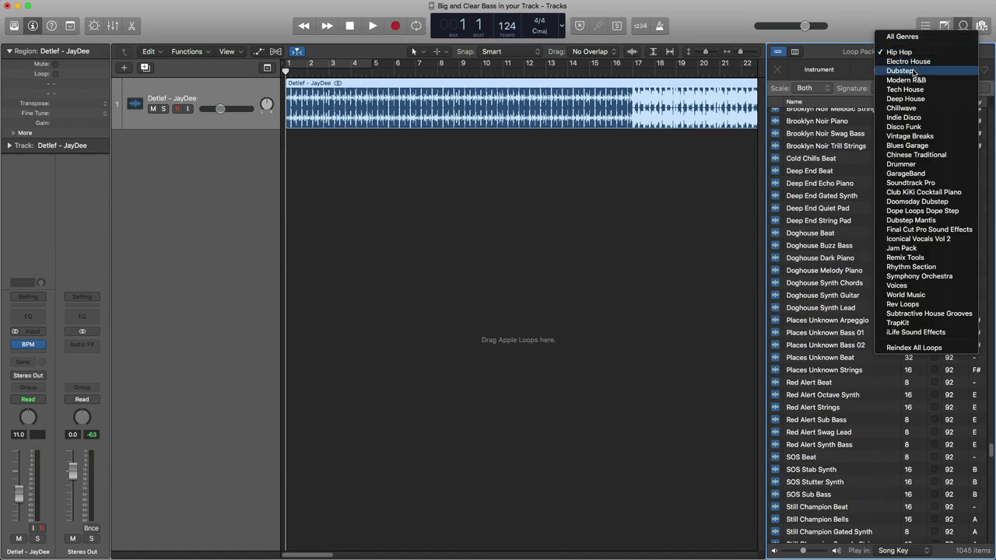
{"action": "left_click", "coordinate": [909, 63]}
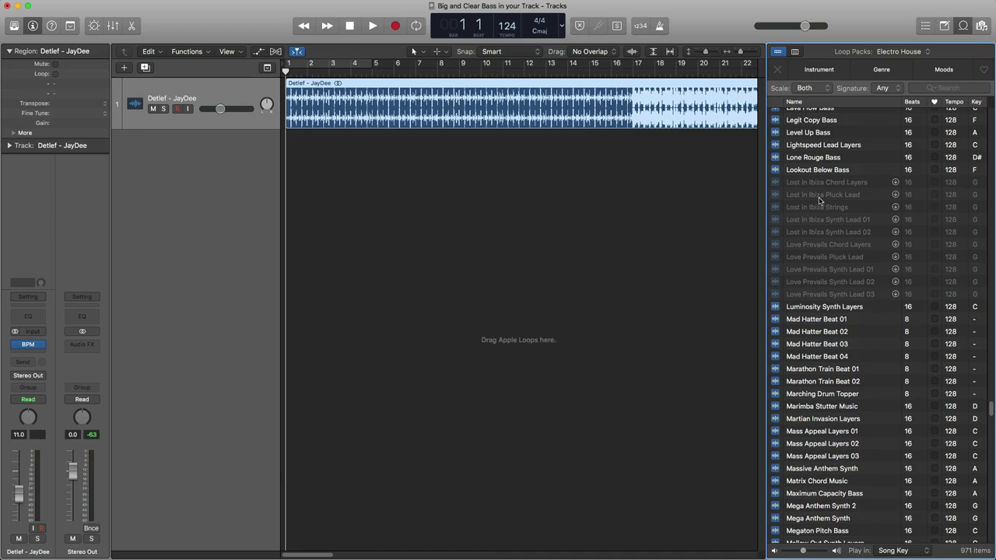
{"action": "scroll", "coordinate": [848, 193], "scroll_direction": "up", "scroll_amount": 3}
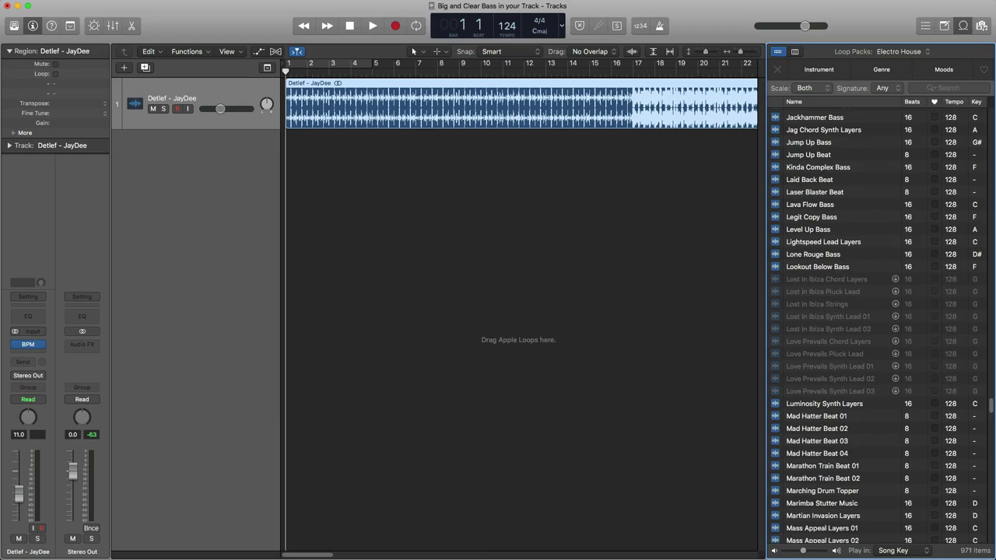
Step: Switch to Finder and search the Audio folder for lost and for love
{"action": "key", "text": "super+Tab"}
{"action": "type", "text": "f"}
{"action": "type", "text": "ost"}
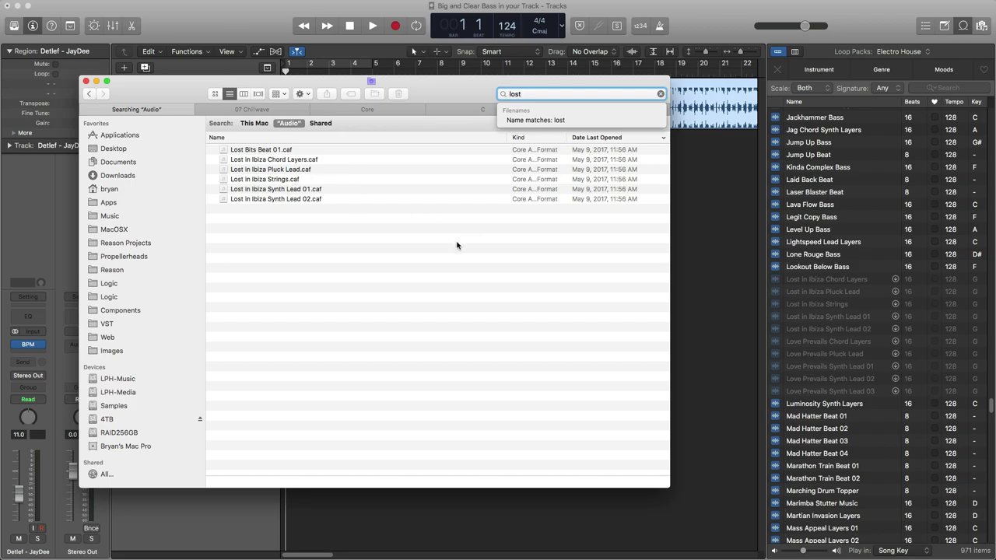
{"action": "key", "text": "super+a"}
{"action": "type", "text": "lov"}
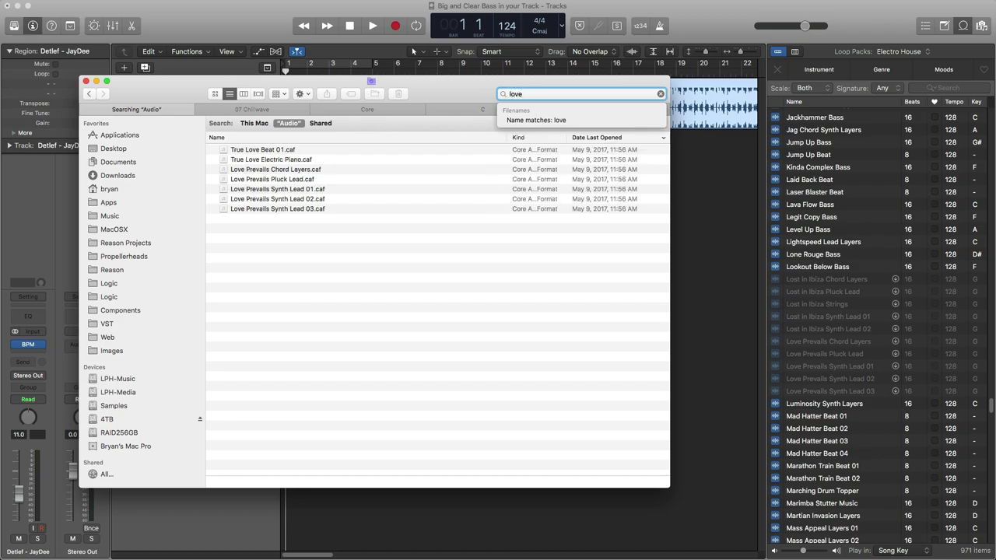
Step: Reposition the file window and examine further dimmed Electro House loops, such as Memories and Moving Higher
{"action": "mouse_move", "coordinate": [171, 98]}
{"action": "left_mouse_down"}
{"action": "mouse_move", "coordinate": [155, 99]}
{"action": "mouse_move", "coordinate": [181, 100]}
{"action": "left_mouse_up"}
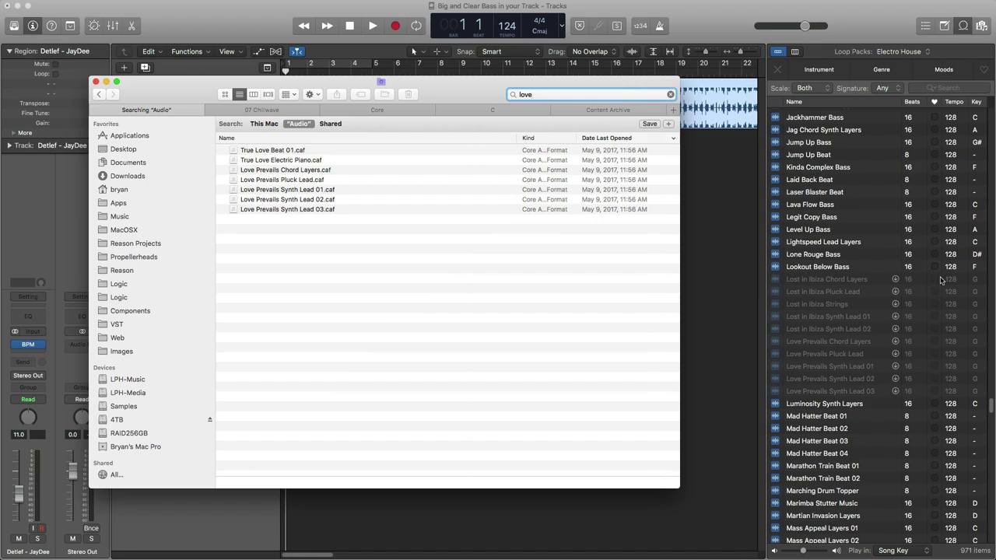
{"action": "scroll", "coordinate": [897, 384], "scroll_direction": "down", "scroll_amount": 10}
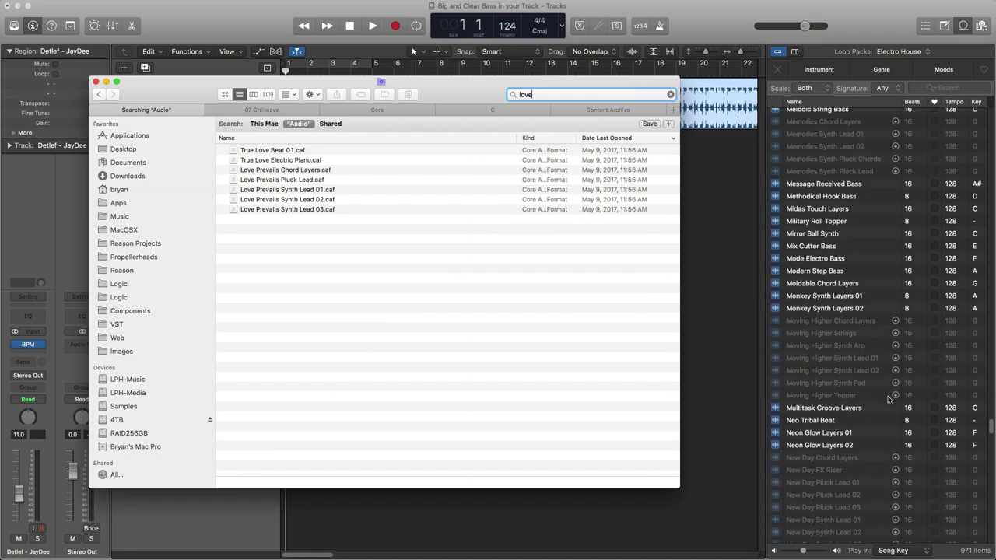
{"action": "scroll", "coordinate": [887, 399], "scroll_direction": "up", "scroll_amount": 5}
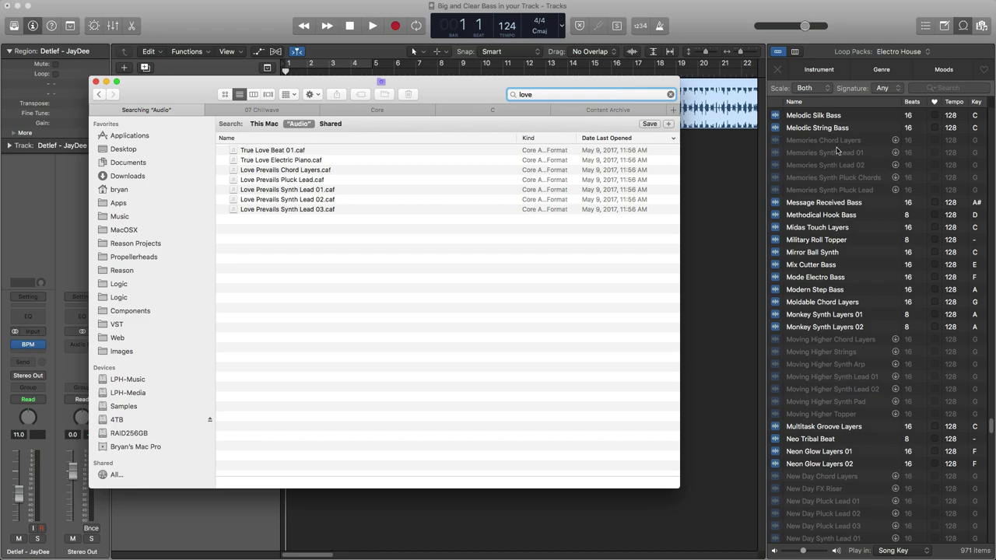
{"action": "mouse_move", "coordinate": [610, 83]}
{"action": "left_mouse_down"}
{"action": "mouse_move", "coordinate": [647, 83]}
{"action": "mouse_move", "coordinate": [615, 83]}
{"action": "left_mouse_up"}
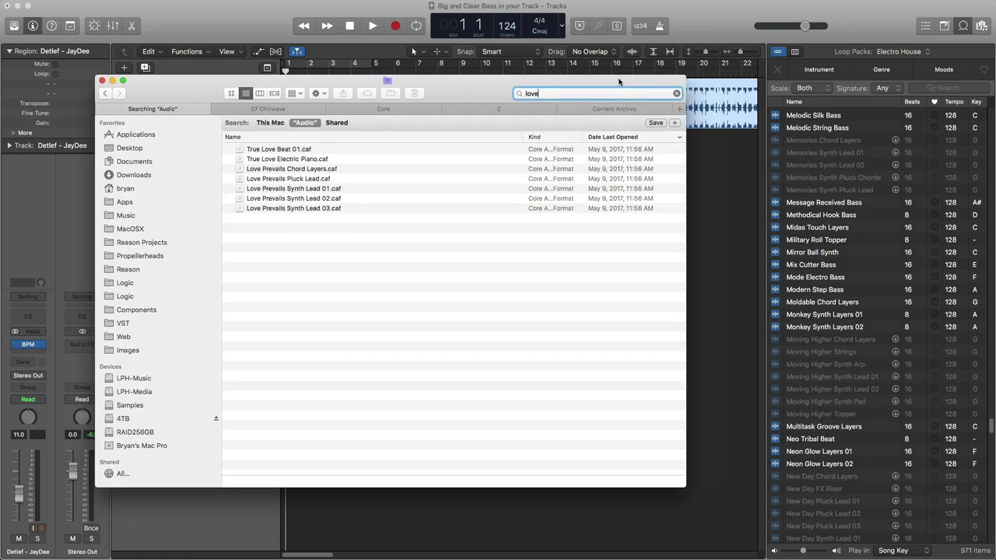
Step: Show the Dubstep and Modern R&B loop packs in Logic Pro and look through their loops
{"action": "left_click", "coordinate": [895, 188]}
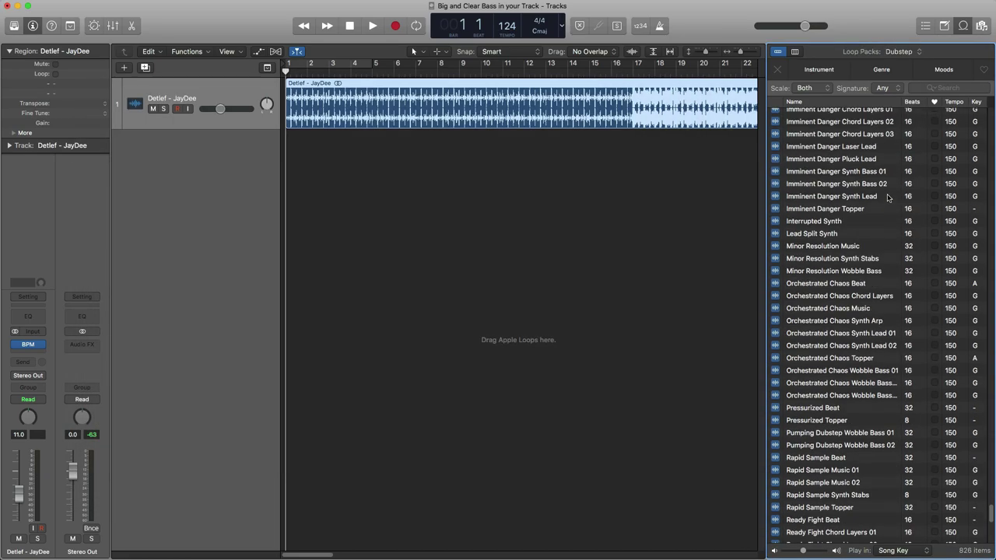
{"action": "scroll", "coordinate": [889, 195], "scroll_direction": "up", "scroll_amount": 20}
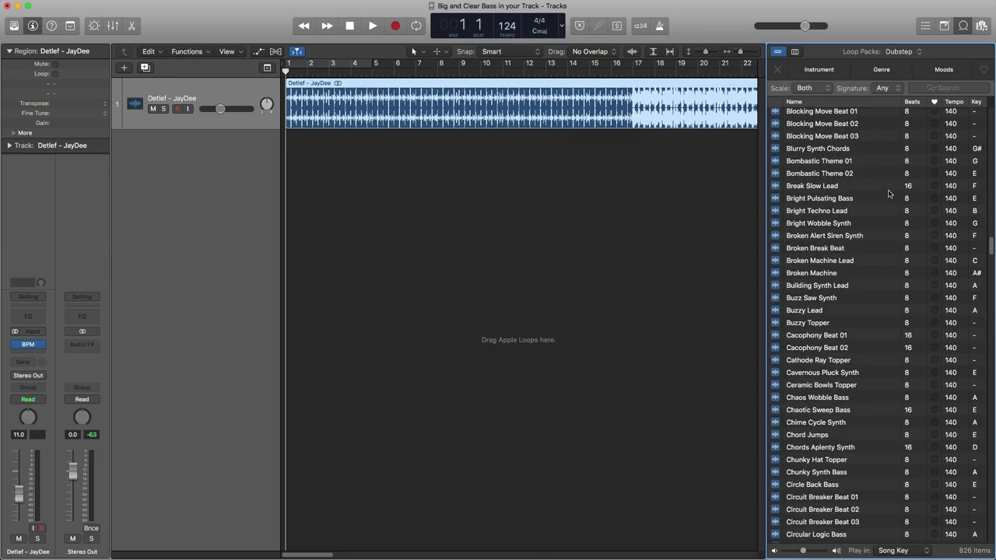
{"action": "left_click", "coordinate": [903, 51]}
{"action": "left_click", "coordinate": [906, 61]}
{"action": "scroll", "coordinate": [876, 159], "scroll_direction": "down", "scroll_amount": 15}
{"action": "scroll", "coordinate": [876, 160], "scroll_direction": "down", "scroll_amount": 10}
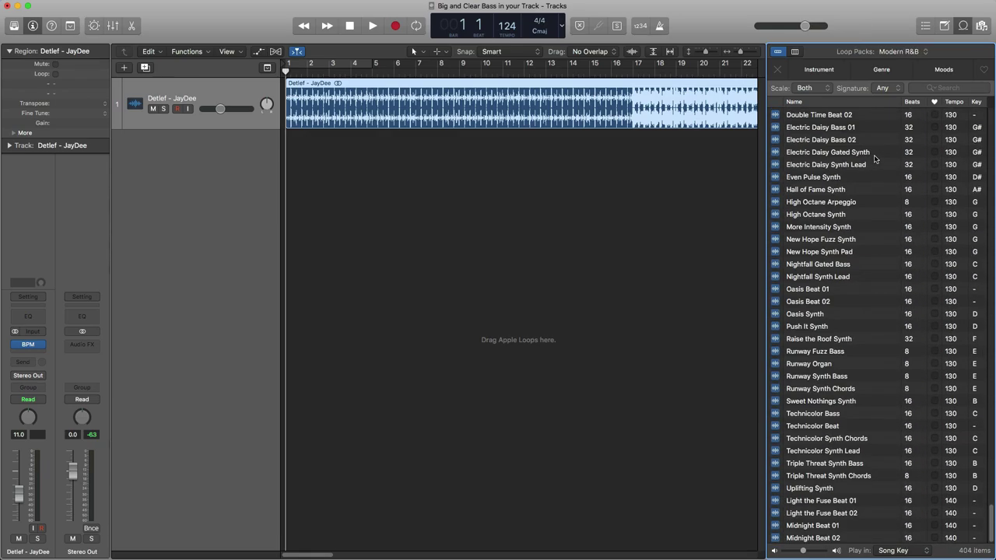
Step: Show the Tech House loop pack and look through it for loops that still need downloading
{"action": "left_click", "coordinate": [899, 51]}
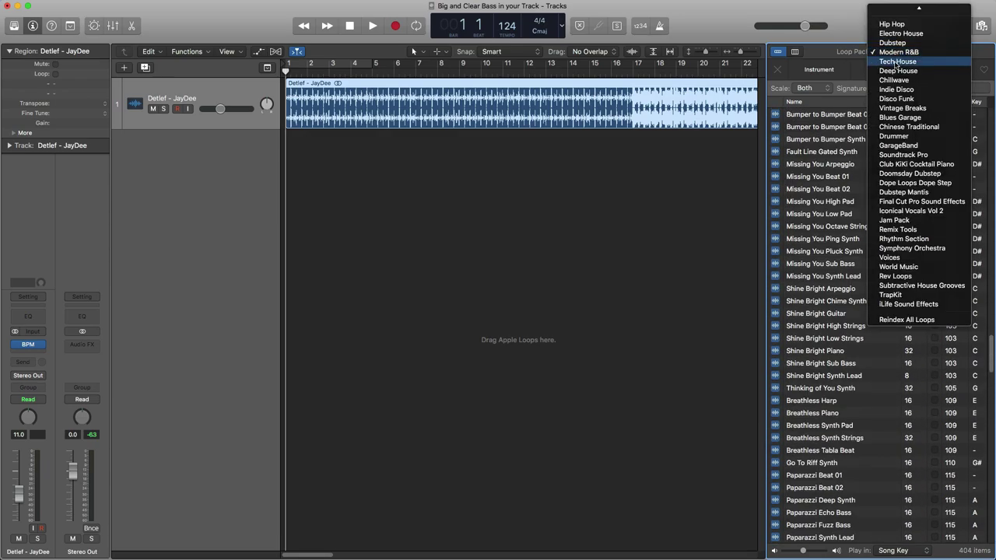
{"action": "left_click", "coordinate": [899, 63]}
{"action": "scroll", "coordinate": [878, 136], "scroll_direction": "down", "scroll_amount": 20}
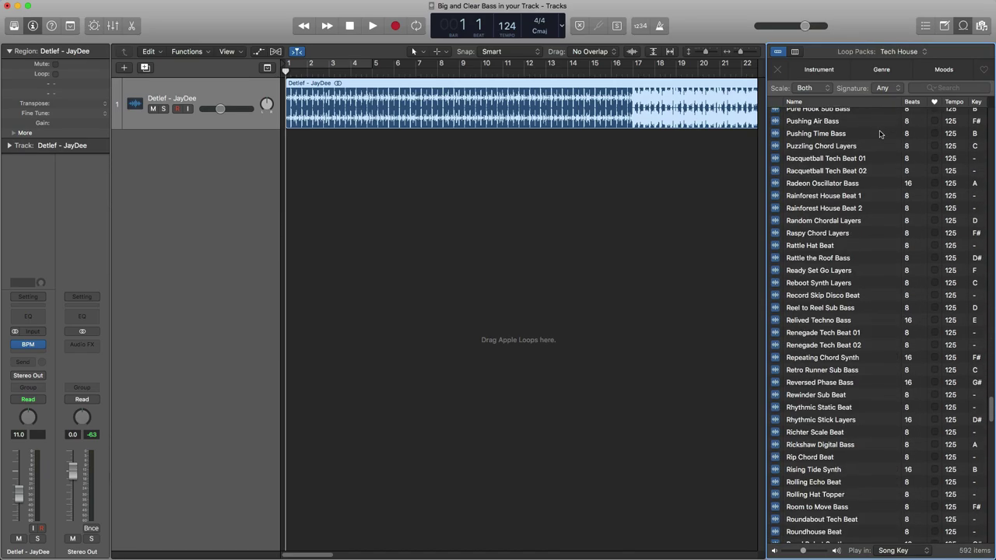
{"action": "scroll", "coordinate": [886, 134], "scroll_direction": "up", "scroll_amount": 20}
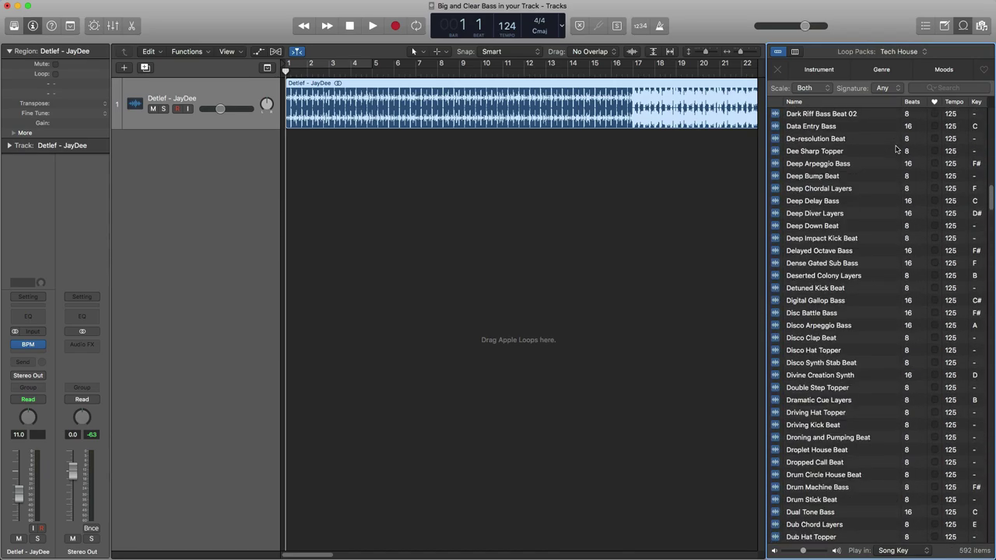
Step: Show the Deep House, Chillwave and Indie Disco loop packs in turn and look through their loops
{"action": "left_click", "coordinate": [901, 52]}
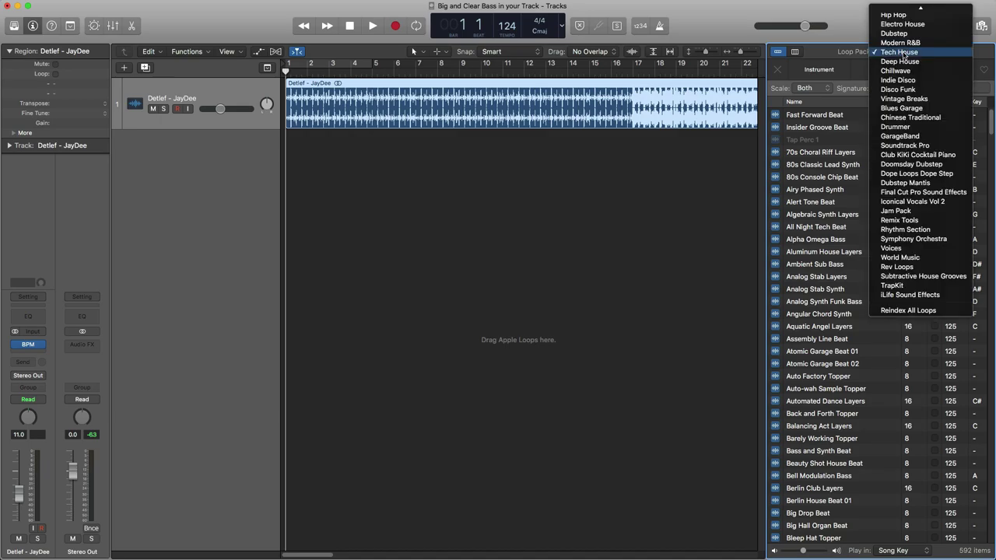
{"action": "left_click", "coordinate": [899, 61]}
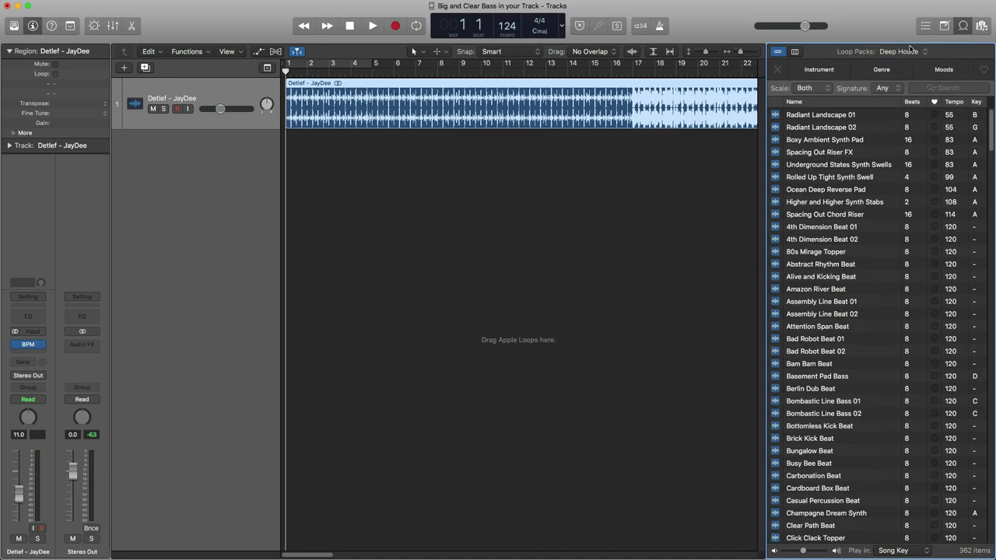
{"action": "left_click", "coordinate": [911, 50]}
{"action": "left_click", "coordinate": [895, 60]}
{"action": "left_click", "coordinate": [904, 53]}
{"action": "left_click", "coordinate": [869, 156]}
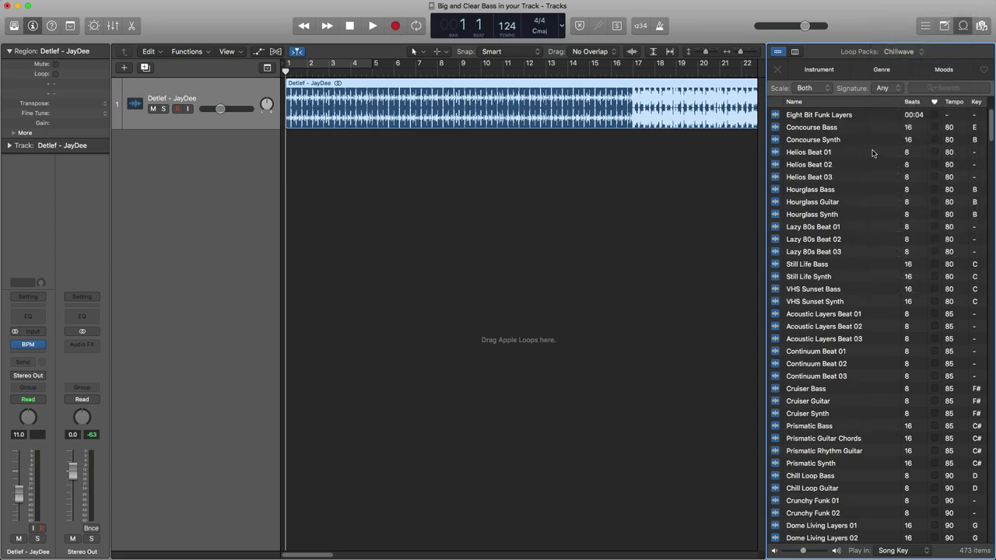
{"action": "scroll", "coordinate": [873, 154], "scroll_direction": "down", "scroll_amount": 20}
{"action": "scroll", "coordinate": [877, 157], "scroll_direction": "up", "scroll_amount": 20}
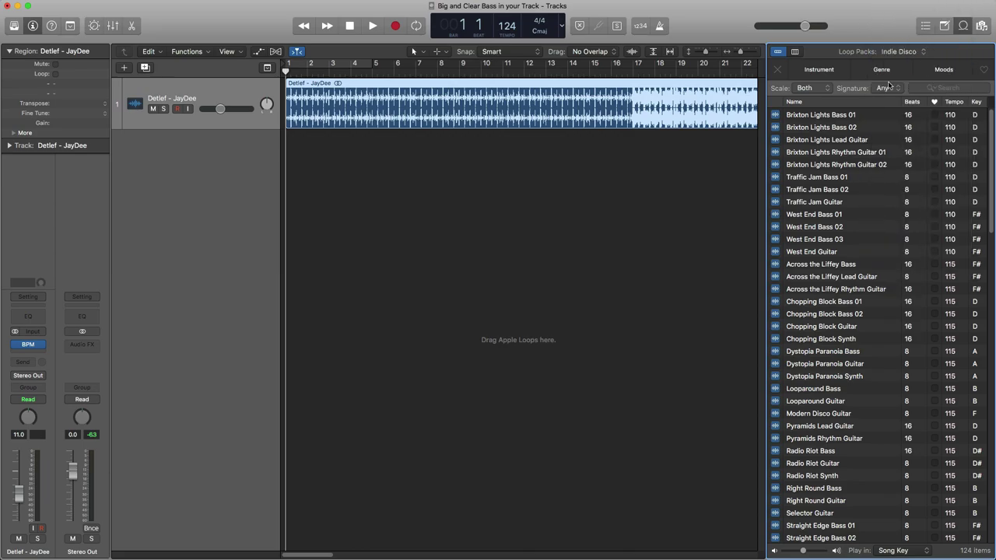
Step: Preview the Traffic Jam Bass 01 loop from the Indie Disco pack and Nonstop Current Beat 01 from the Deep House pack
{"action": "left_click", "coordinate": [835, 178]}
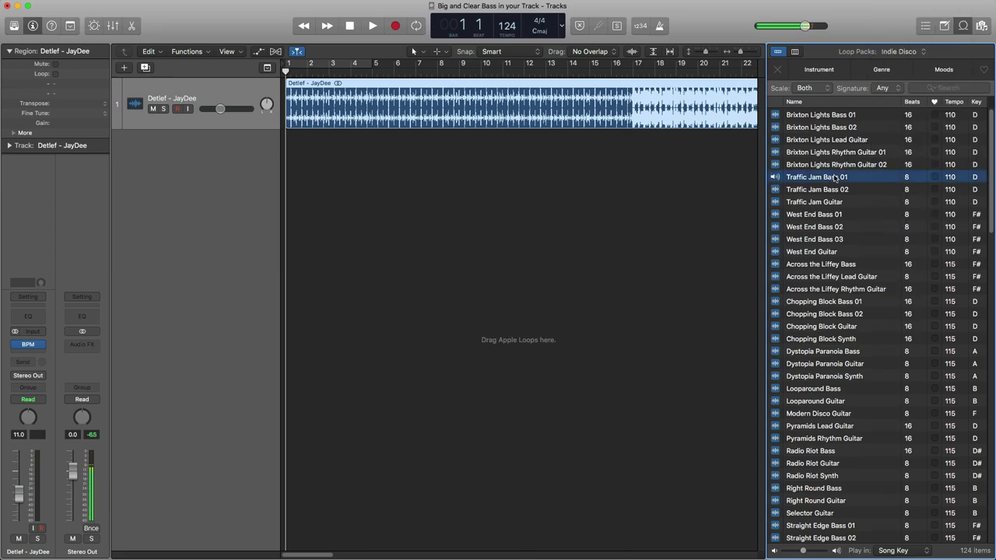
{"action": "left_click", "coordinate": [888, 53]}
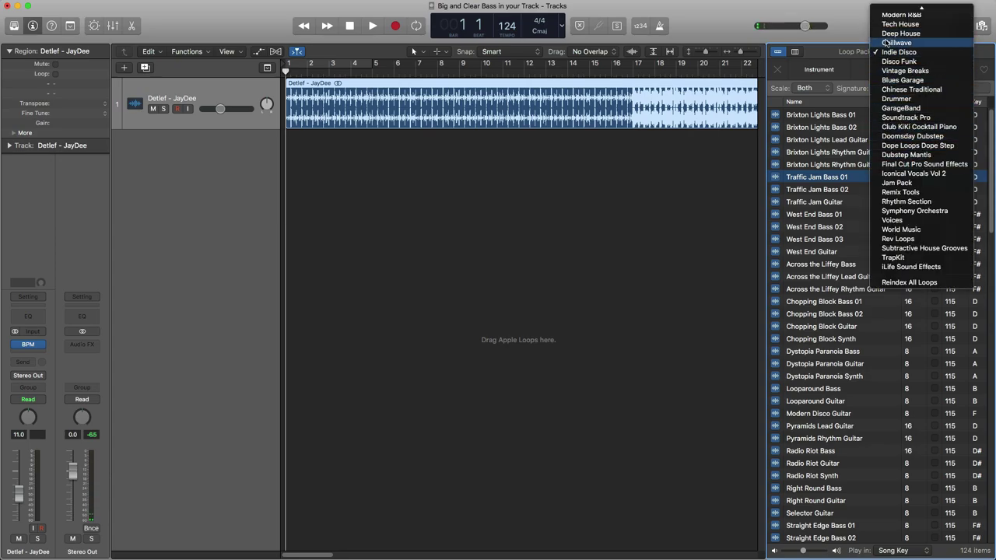
{"action": "left_click", "coordinate": [850, 250]}
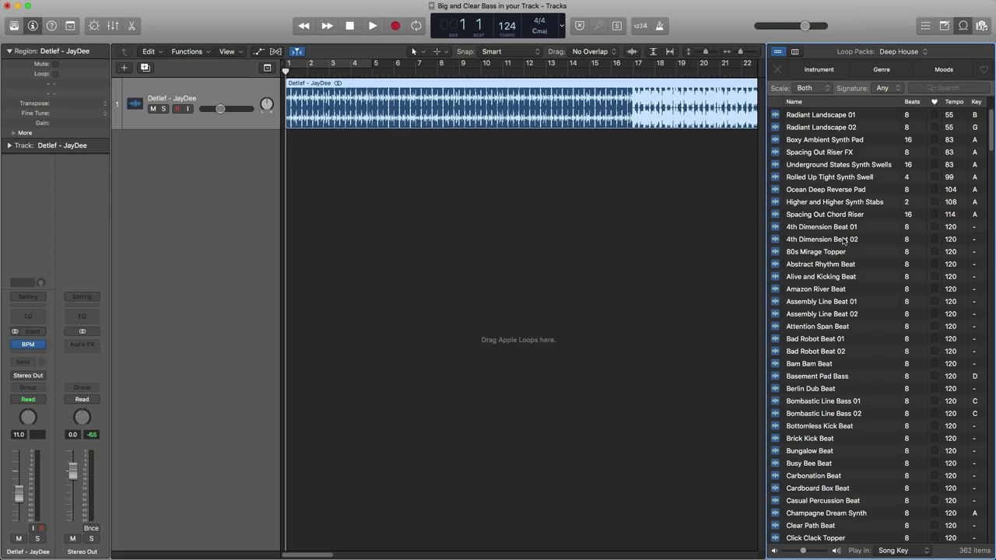
{"action": "scroll", "coordinate": [840, 210], "scroll_direction": "down", "scroll_amount": 20}
{"action": "scroll", "coordinate": [843, 225], "scroll_direction": "down", "scroll_amount": 15}
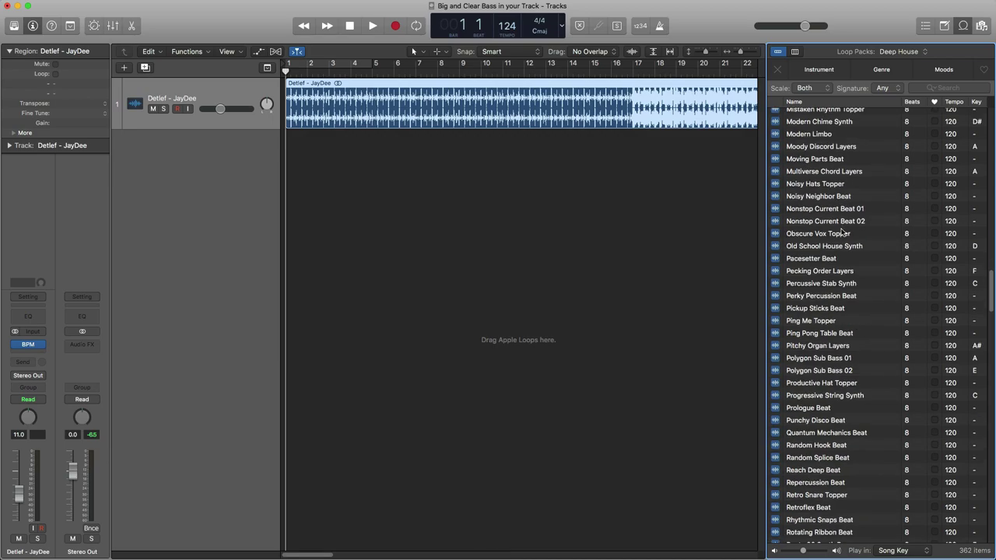
{"action": "scroll", "coordinate": [843, 233], "scroll_direction": "down", "scroll_amount": 5}
{"action": "scroll", "coordinate": [840, 231], "scroll_direction": "up", "scroll_amount": 6}
{"action": "left_click", "coordinate": [843, 239]}
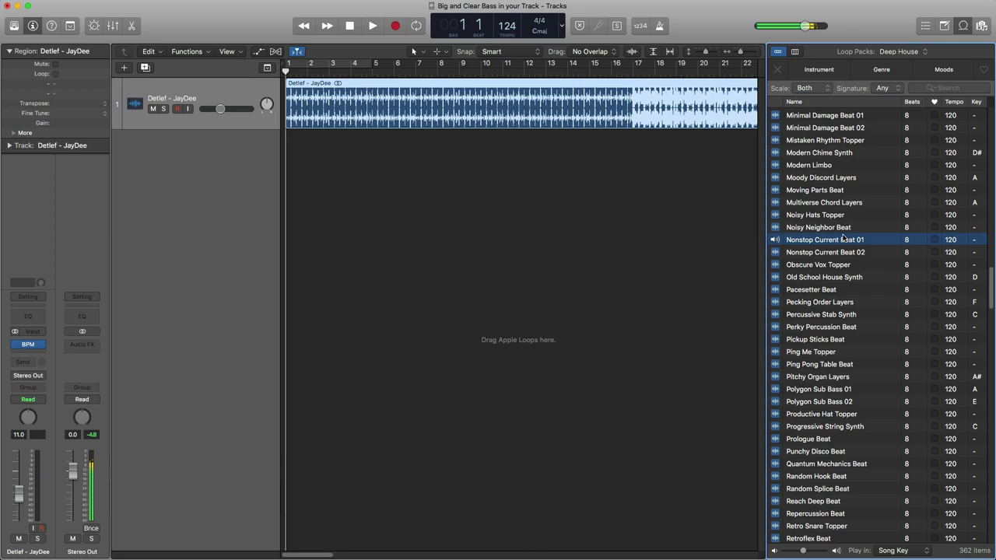
Step: Preview the 120 BPM Deep House loops Sonar Contact Beat 01, Steady Deep Beat and Sticky House Beat 01
{"action": "scroll", "coordinate": [844, 240], "scroll_direction": "down", "scroll_amount": 15}
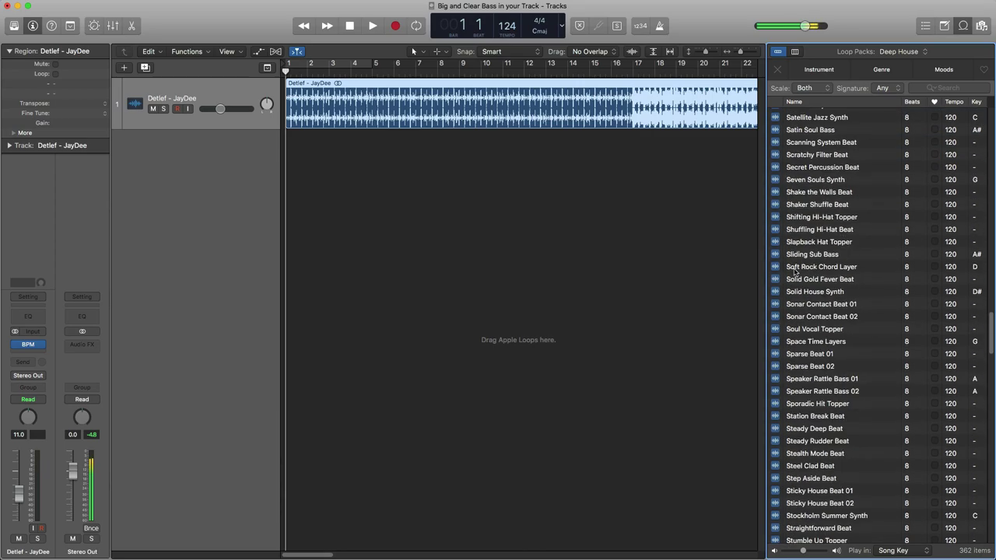
{"action": "left_click", "coordinate": [812, 308]}
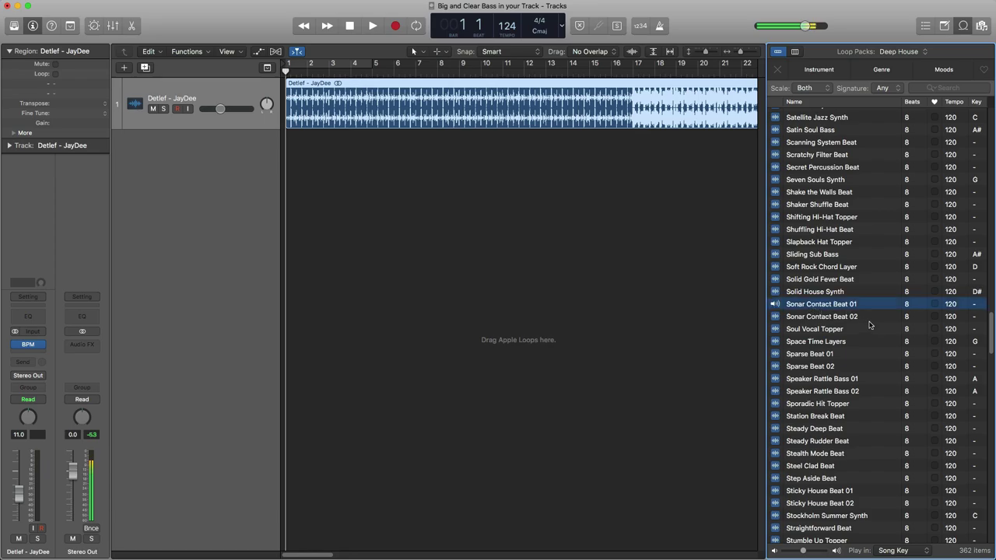
{"action": "scroll", "coordinate": [860, 326], "scroll_direction": "down", "scroll_amount": 4}
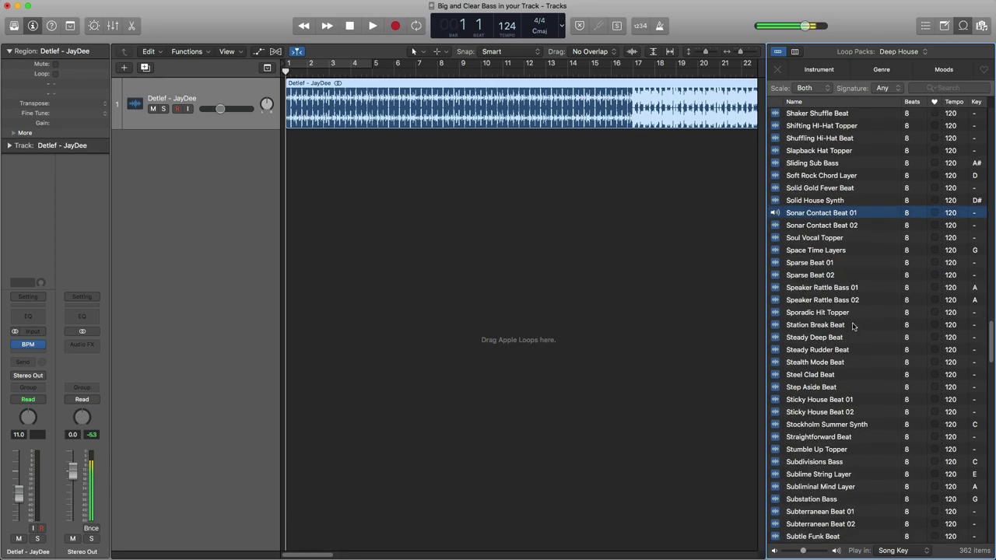
{"action": "left_click", "coordinate": [841, 338]}
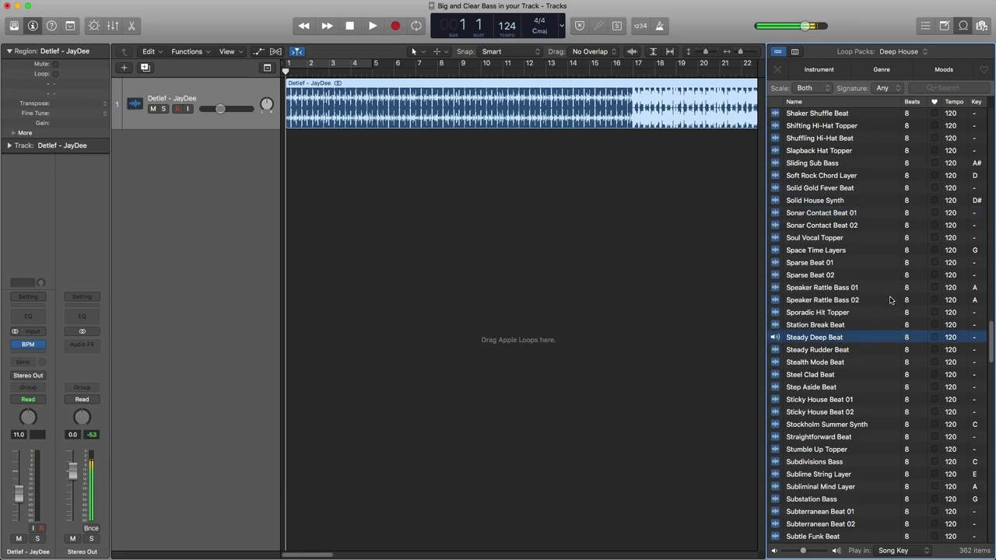
{"action": "scroll", "coordinate": [891, 300], "scroll_direction": "down", "scroll_amount": 5}
{"action": "left_click", "coordinate": [862, 283]}
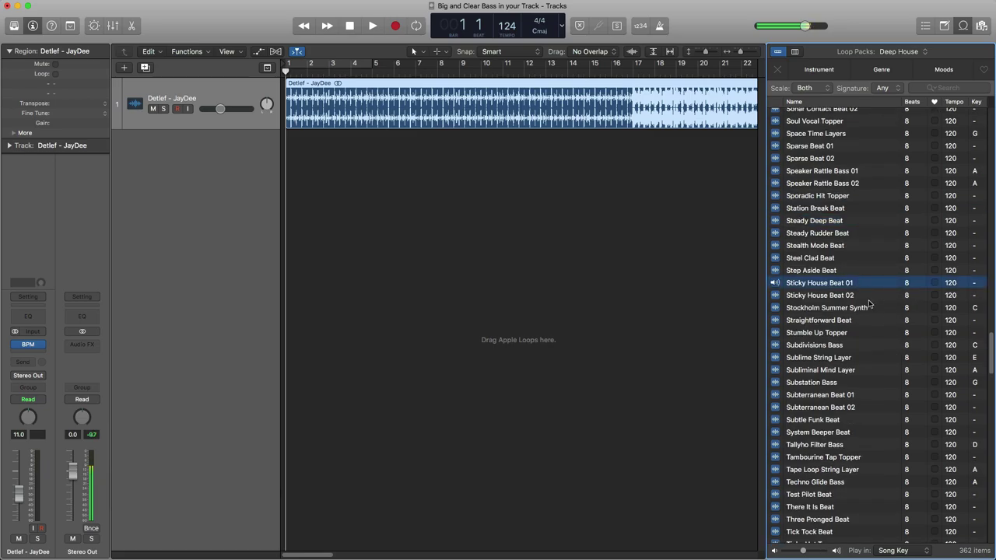
Step: Find the 124 BPM Deep House loops and preview Moonlit Sky Chord Layers, Low Gravity Synth Bass and Low Gravity Organ Bass 01
{"action": "scroll", "coordinate": [856, 280], "scroll_direction": "up", "scroll_amount": 15}
{"action": "scroll", "coordinate": [856, 269], "scroll_direction": "up", "scroll_amount": 10}
{"action": "scroll", "coordinate": [860, 272], "scroll_direction": "down", "scroll_amount": 20}
{"action": "scroll", "coordinate": [864, 278], "scroll_direction": "up", "scroll_amount": 10}
{"action": "scroll", "coordinate": [863, 278], "scroll_direction": "down", "scroll_amount": 10}
{"action": "scroll", "coordinate": [863, 278], "scroll_direction": "up", "scroll_amount": 5}
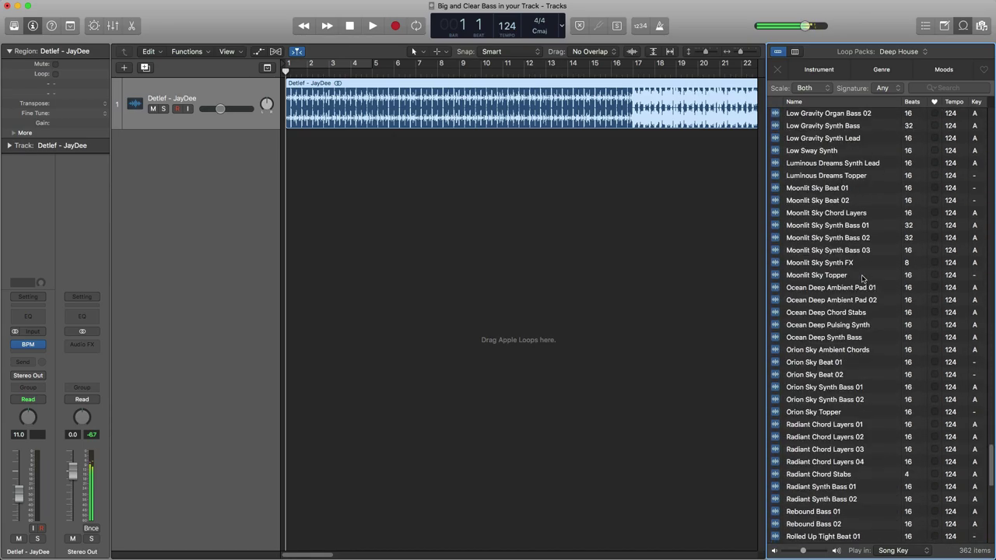
{"action": "scroll", "coordinate": [863, 279], "scroll_direction": "up", "scroll_amount": 1}
{"action": "left_click", "coordinate": [813, 222]}
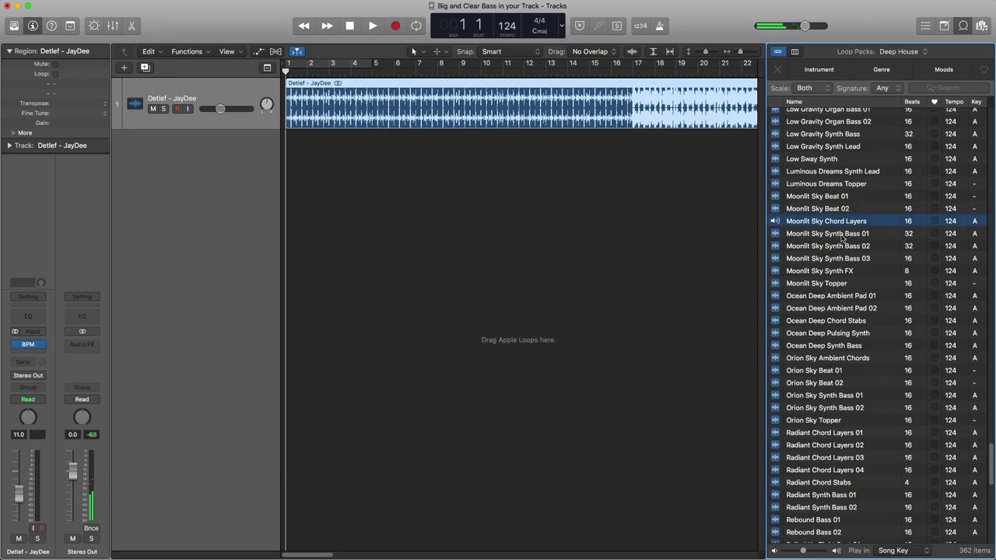
{"action": "scroll", "coordinate": [838, 222], "scroll_direction": "up", "scroll_amount": 2}
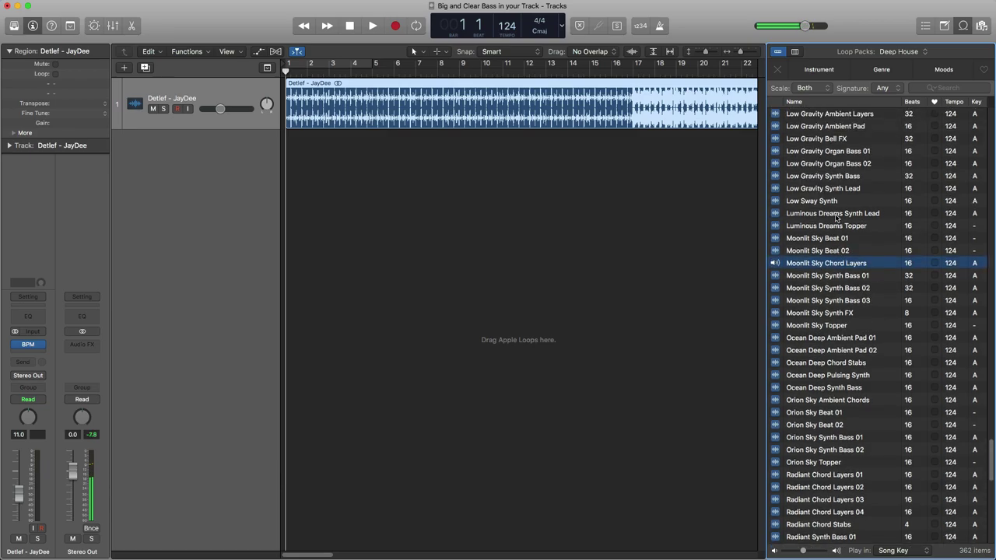
{"action": "left_click", "coordinate": [811, 177]}
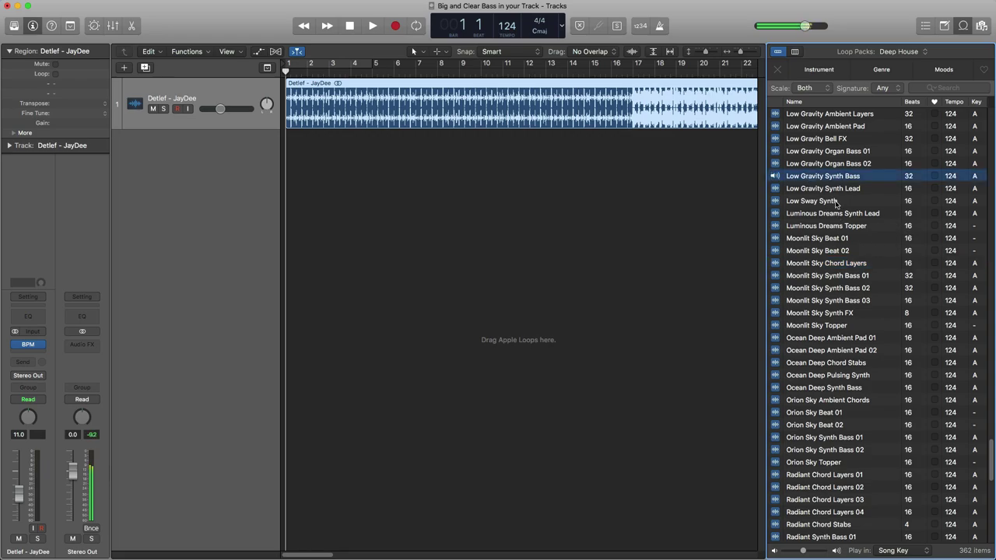
{"action": "scroll", "coordinate": [831, 206], "scroll_direction": "up", "scroll_amount": 2}
{"action": "left_click", "coordinate": [818, 184]}
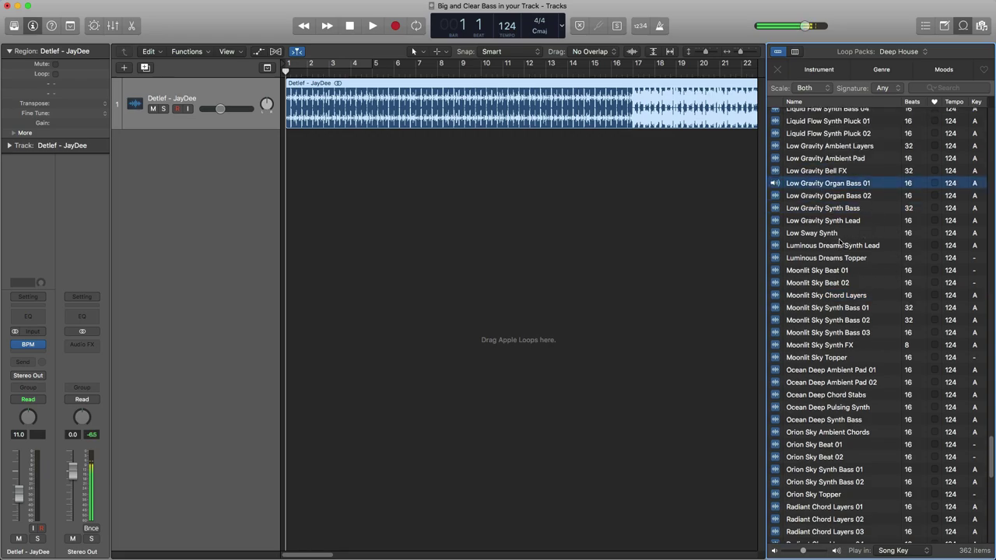